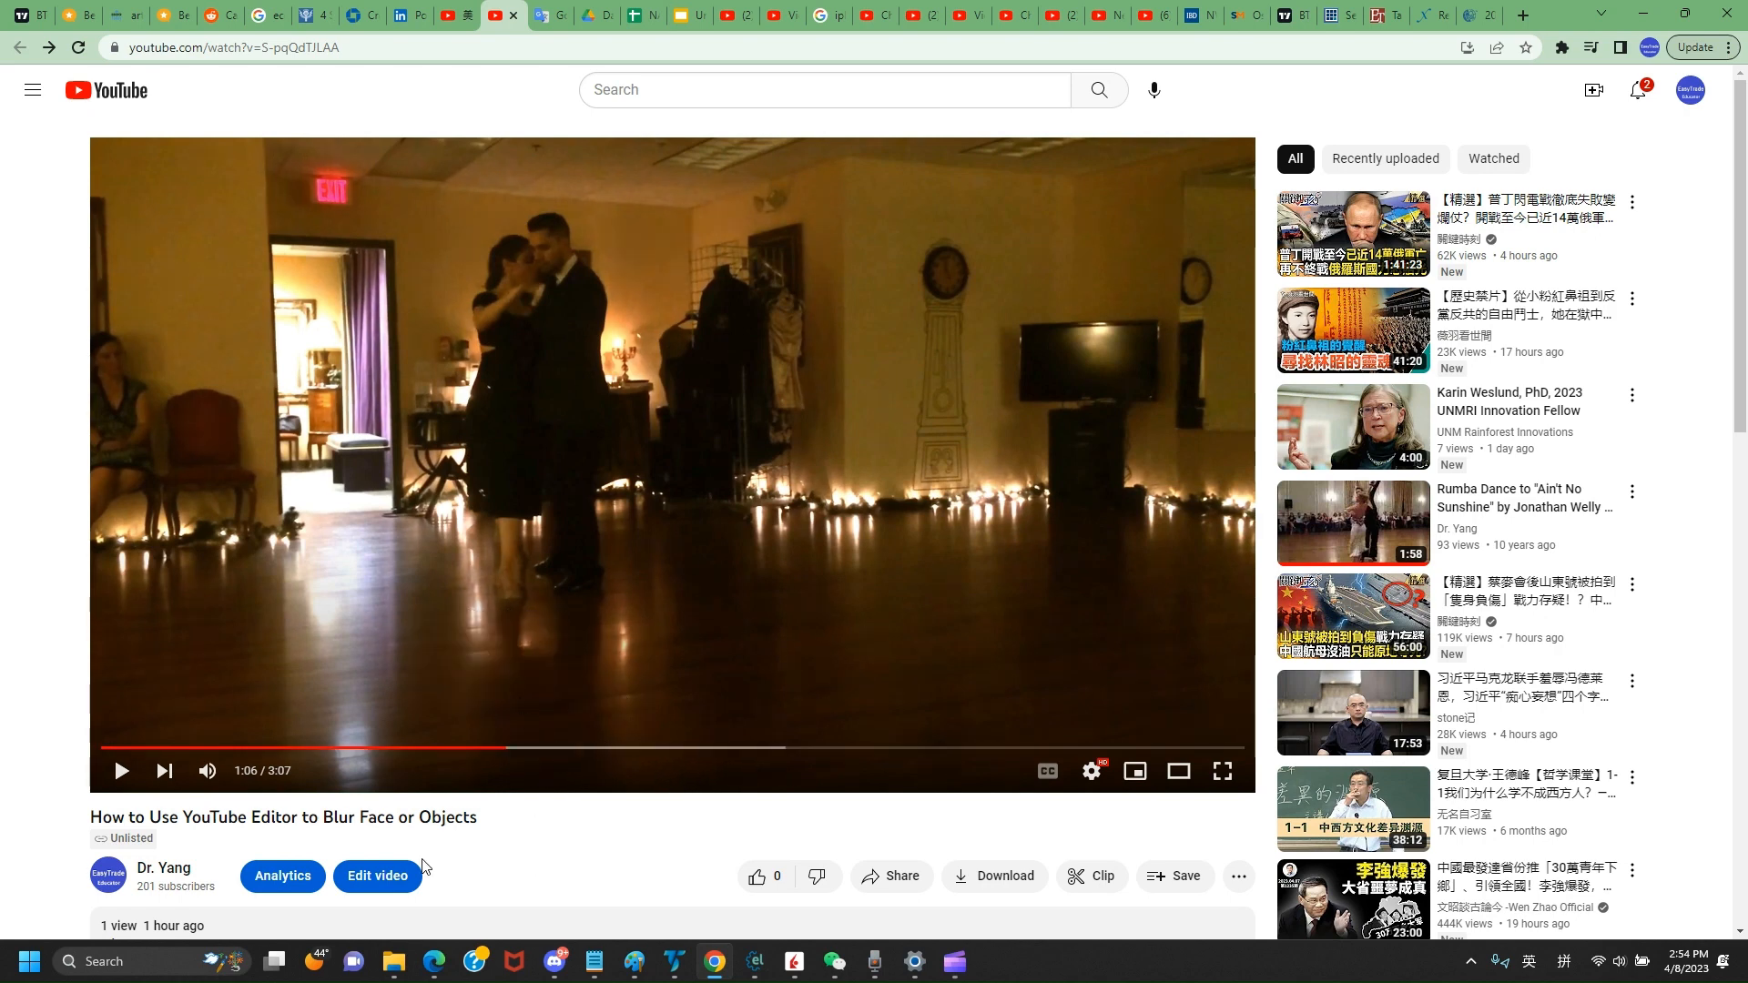
Open the dance video in the video editor and add a custom blur with the playhead at 0:59:29
left_click(374, 880)
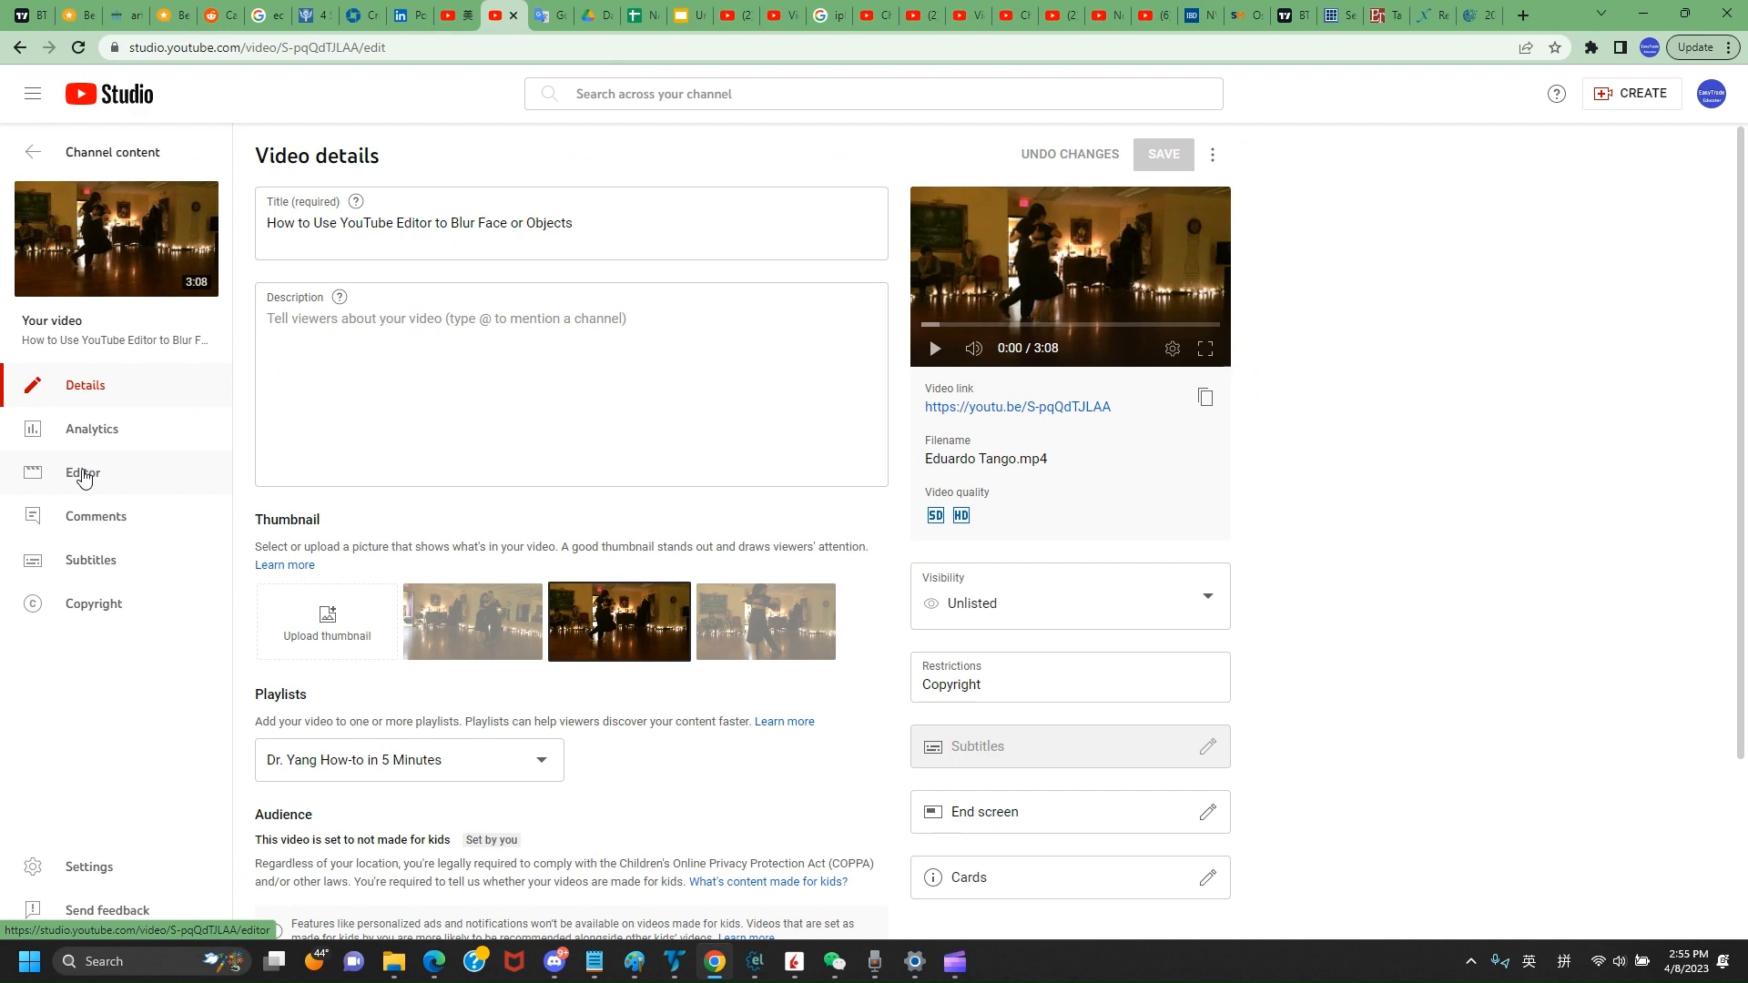
left_click(83, 473)
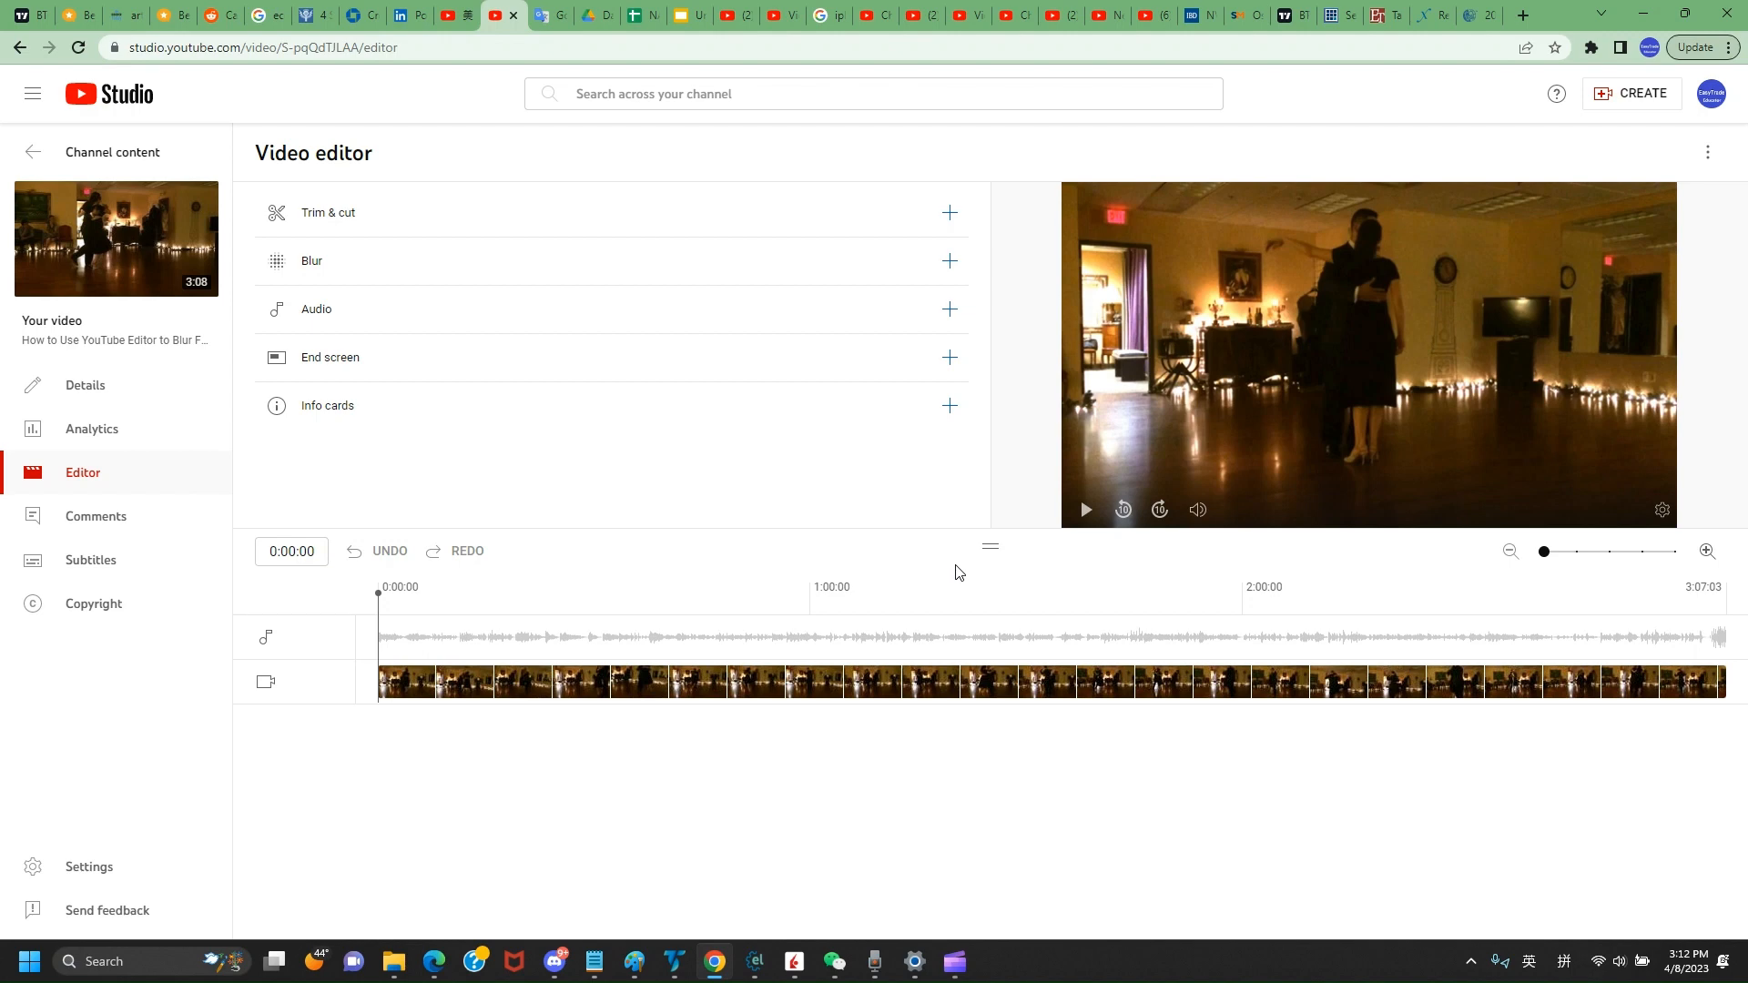
left_click(811, 631)
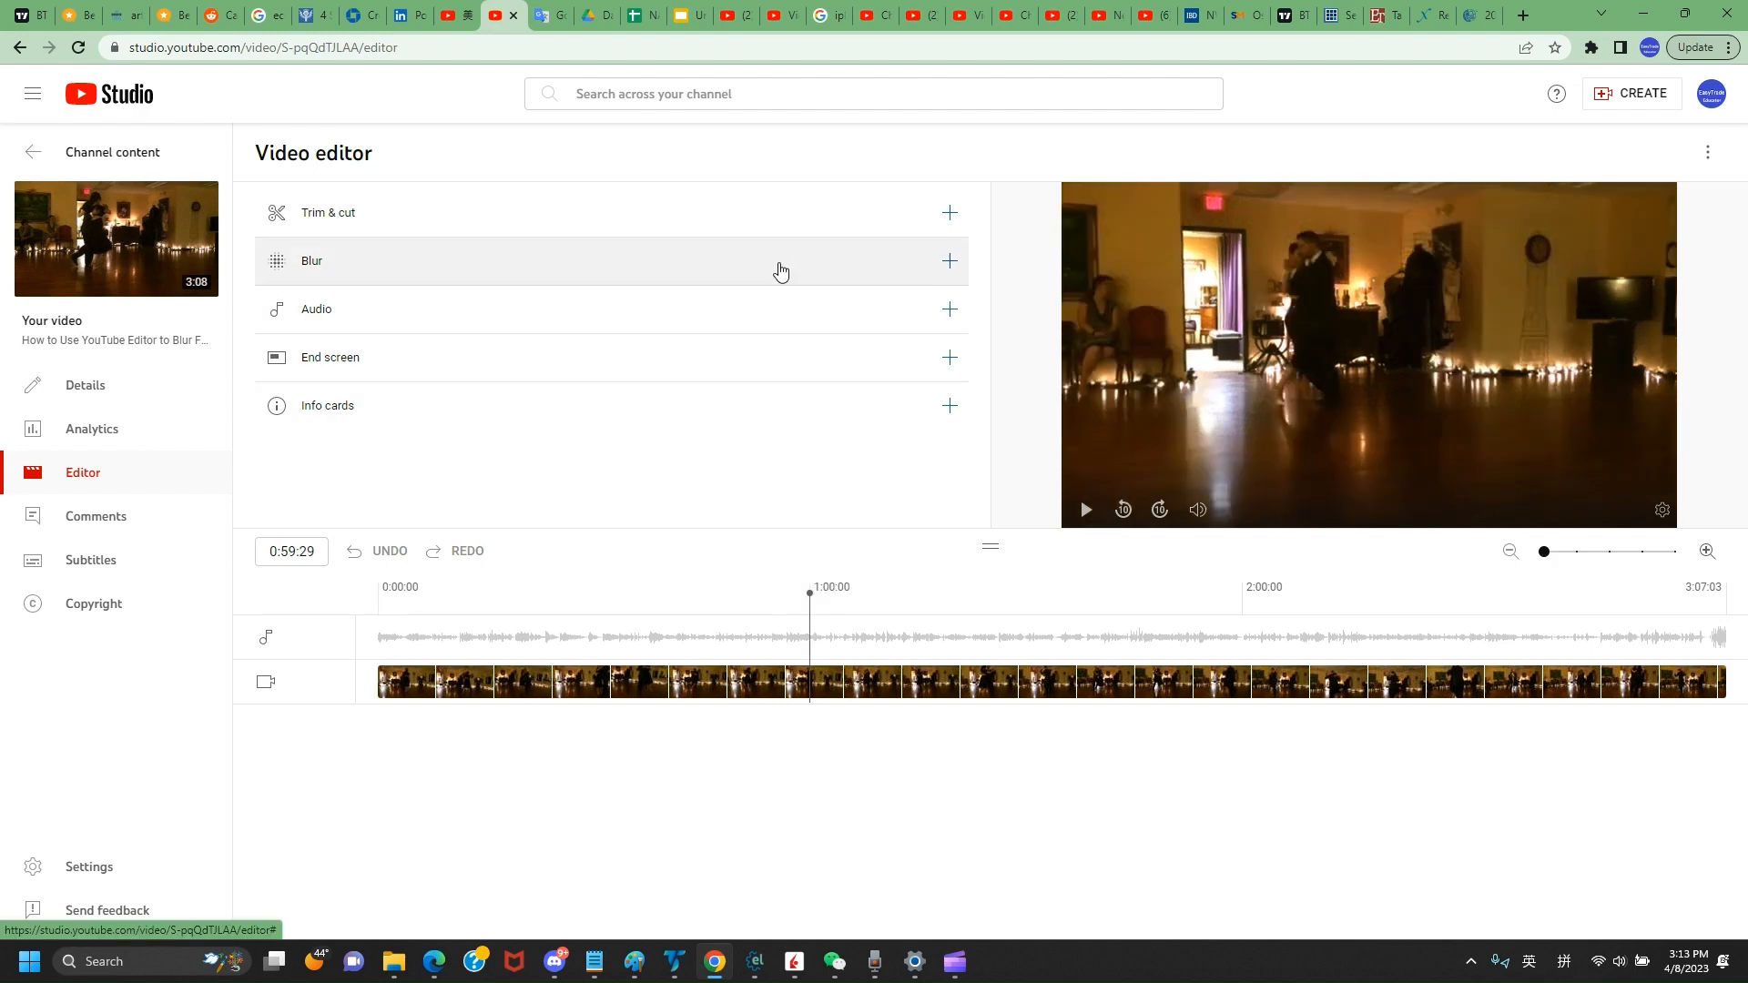
left_click(947, 264)
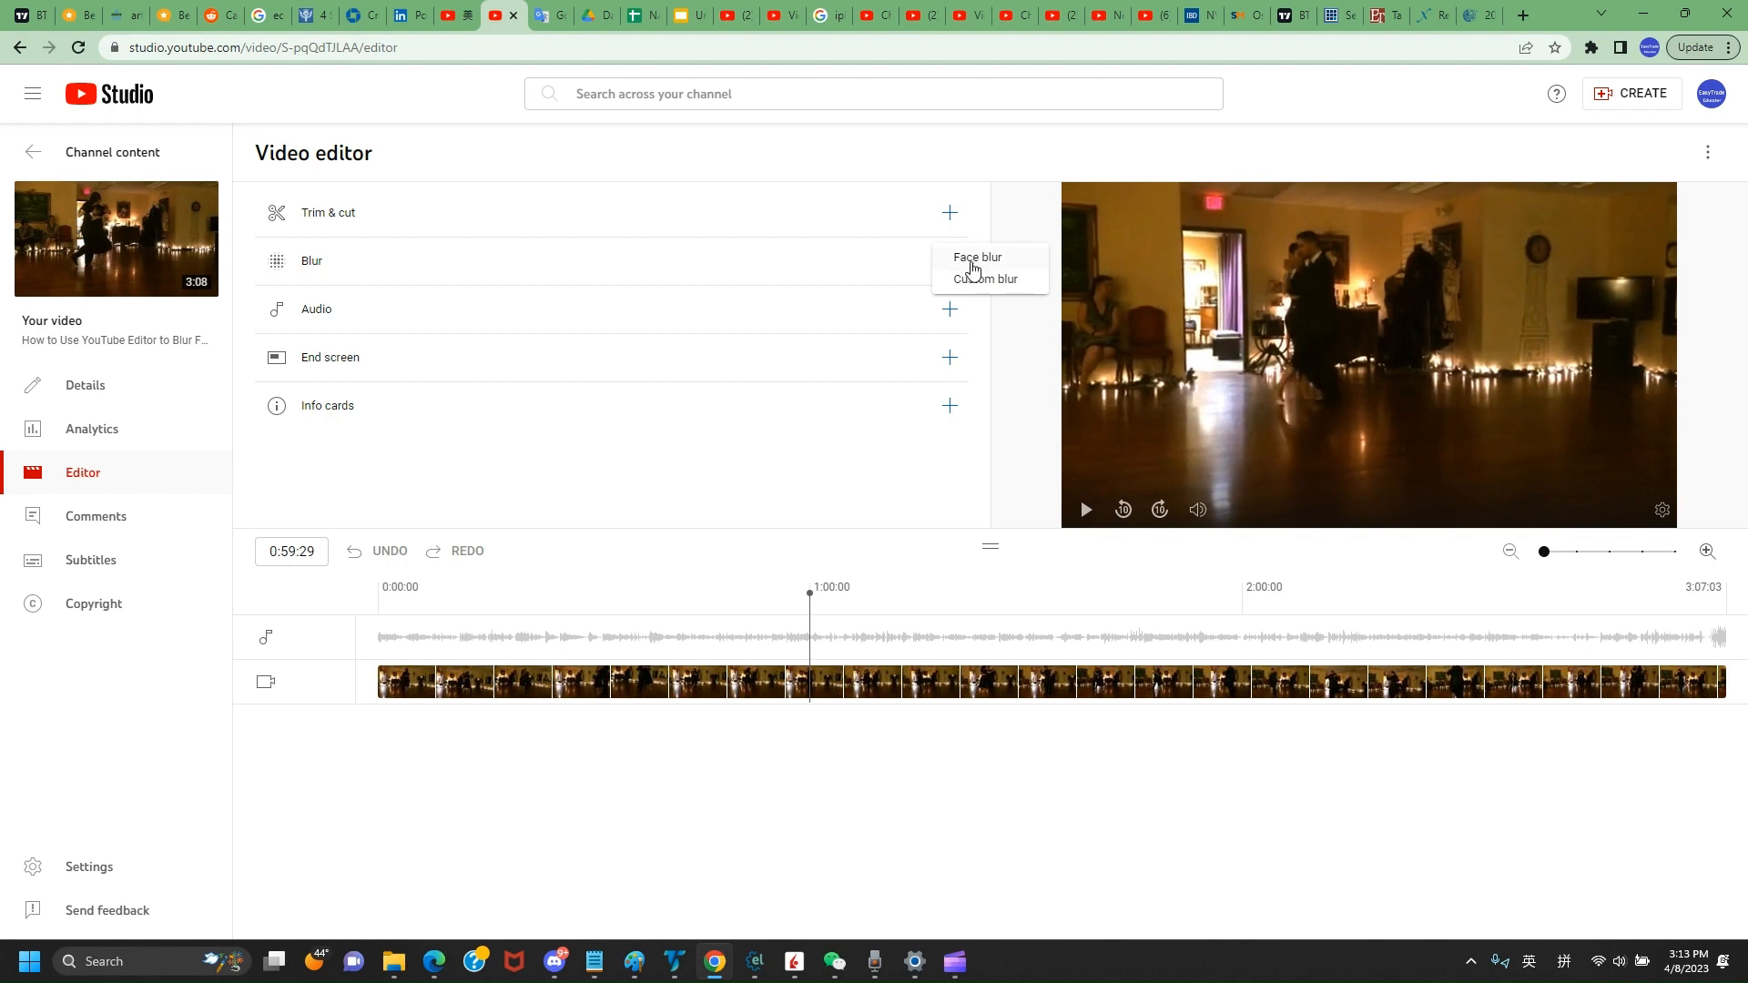
left_click(974, 282)
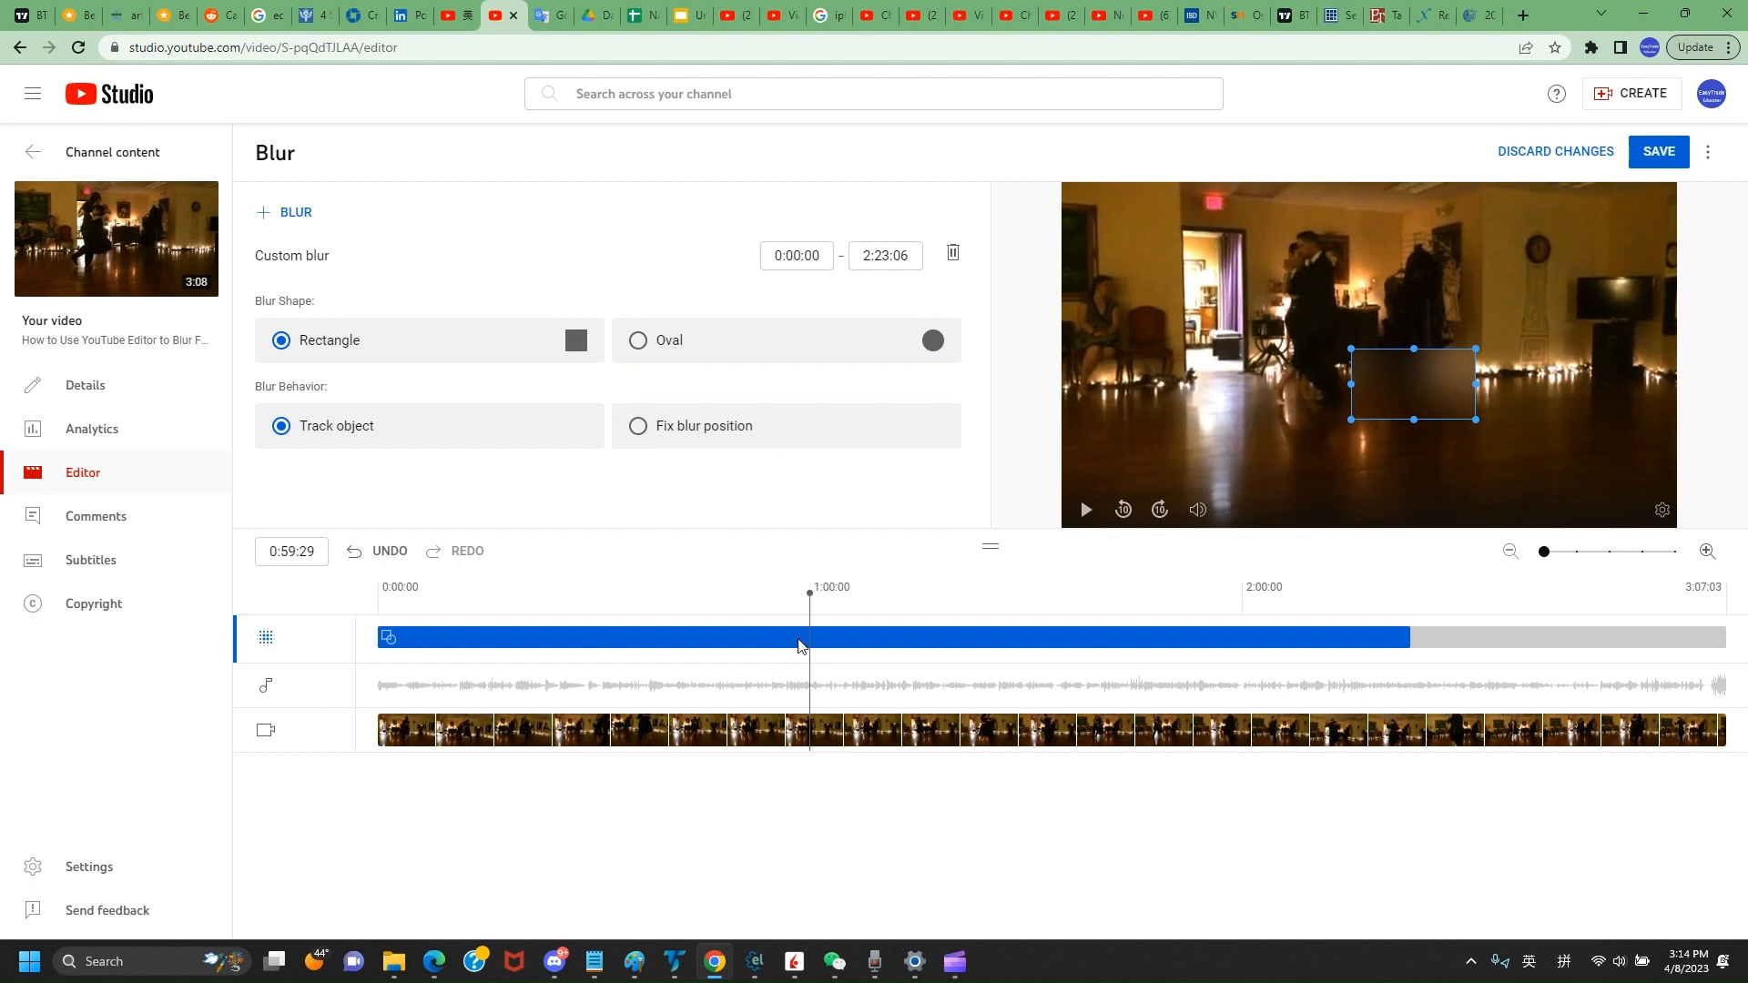
Place the rectangular blur over the male dancer's head and limit its time range to 0:59:24–2:16:25
left_click_drag(1394, 372, 1331, 267)
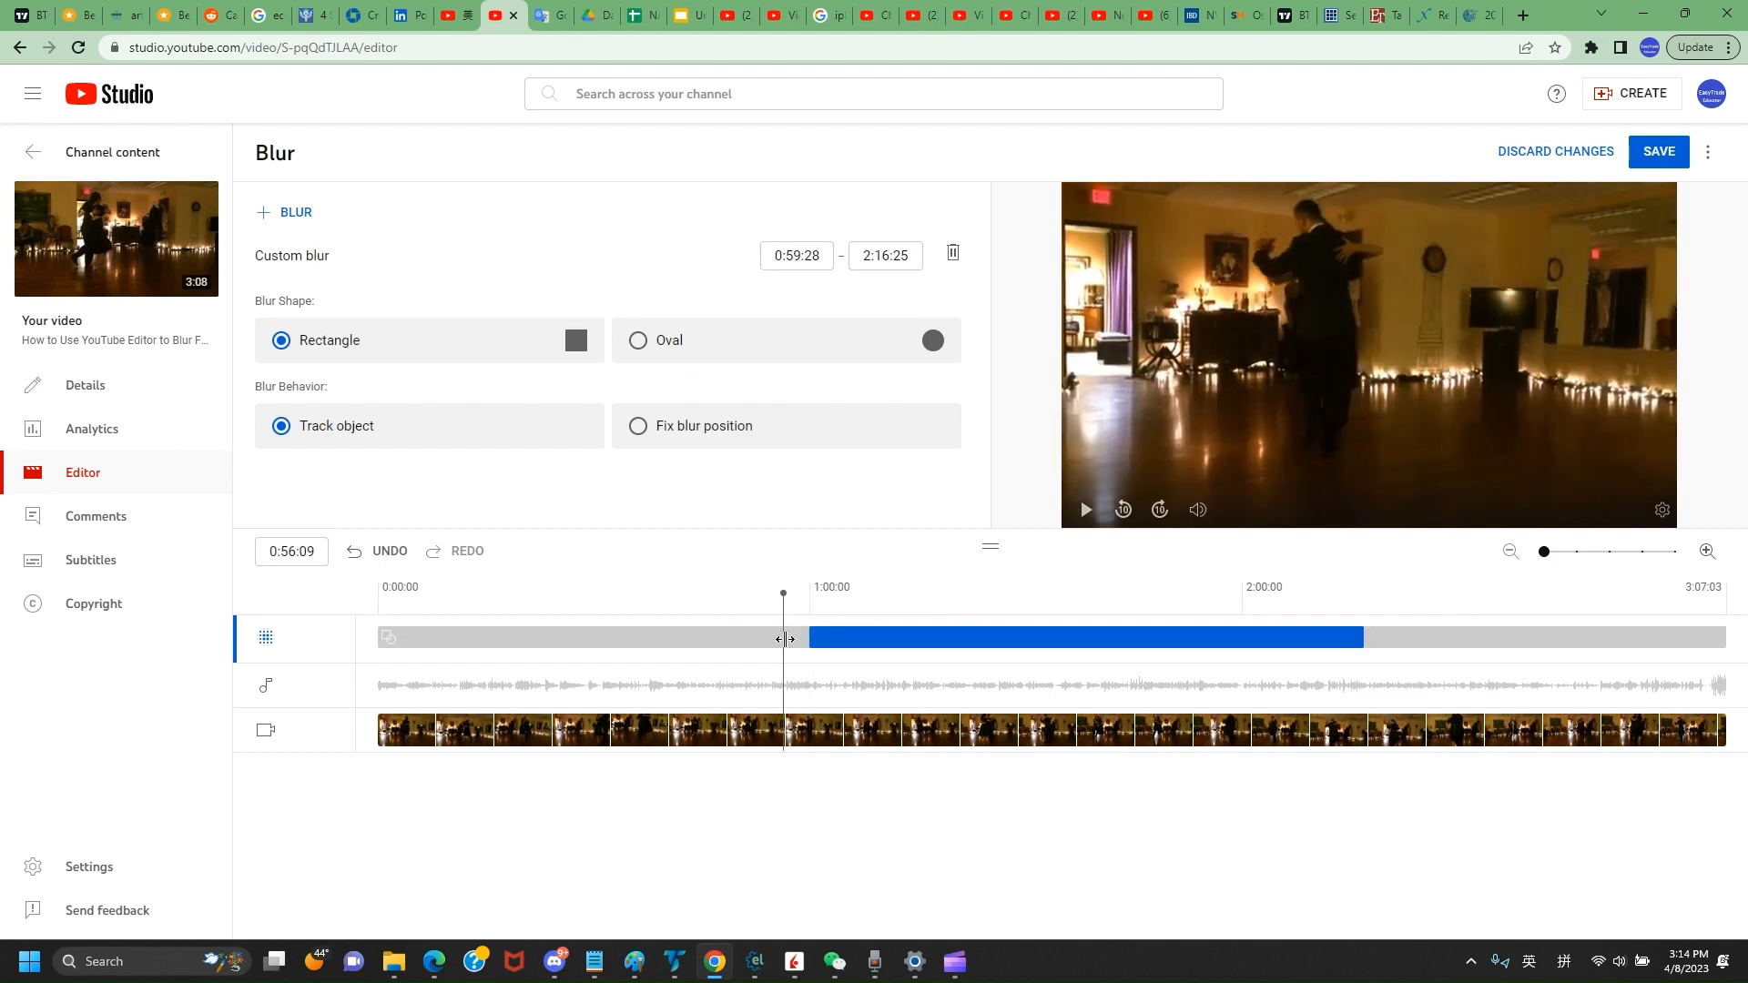
mouse_move(814, 633)
left_mouse_down()
mouse_move(637, 636)
mouse_move(811, 636)
left_mouse_up()
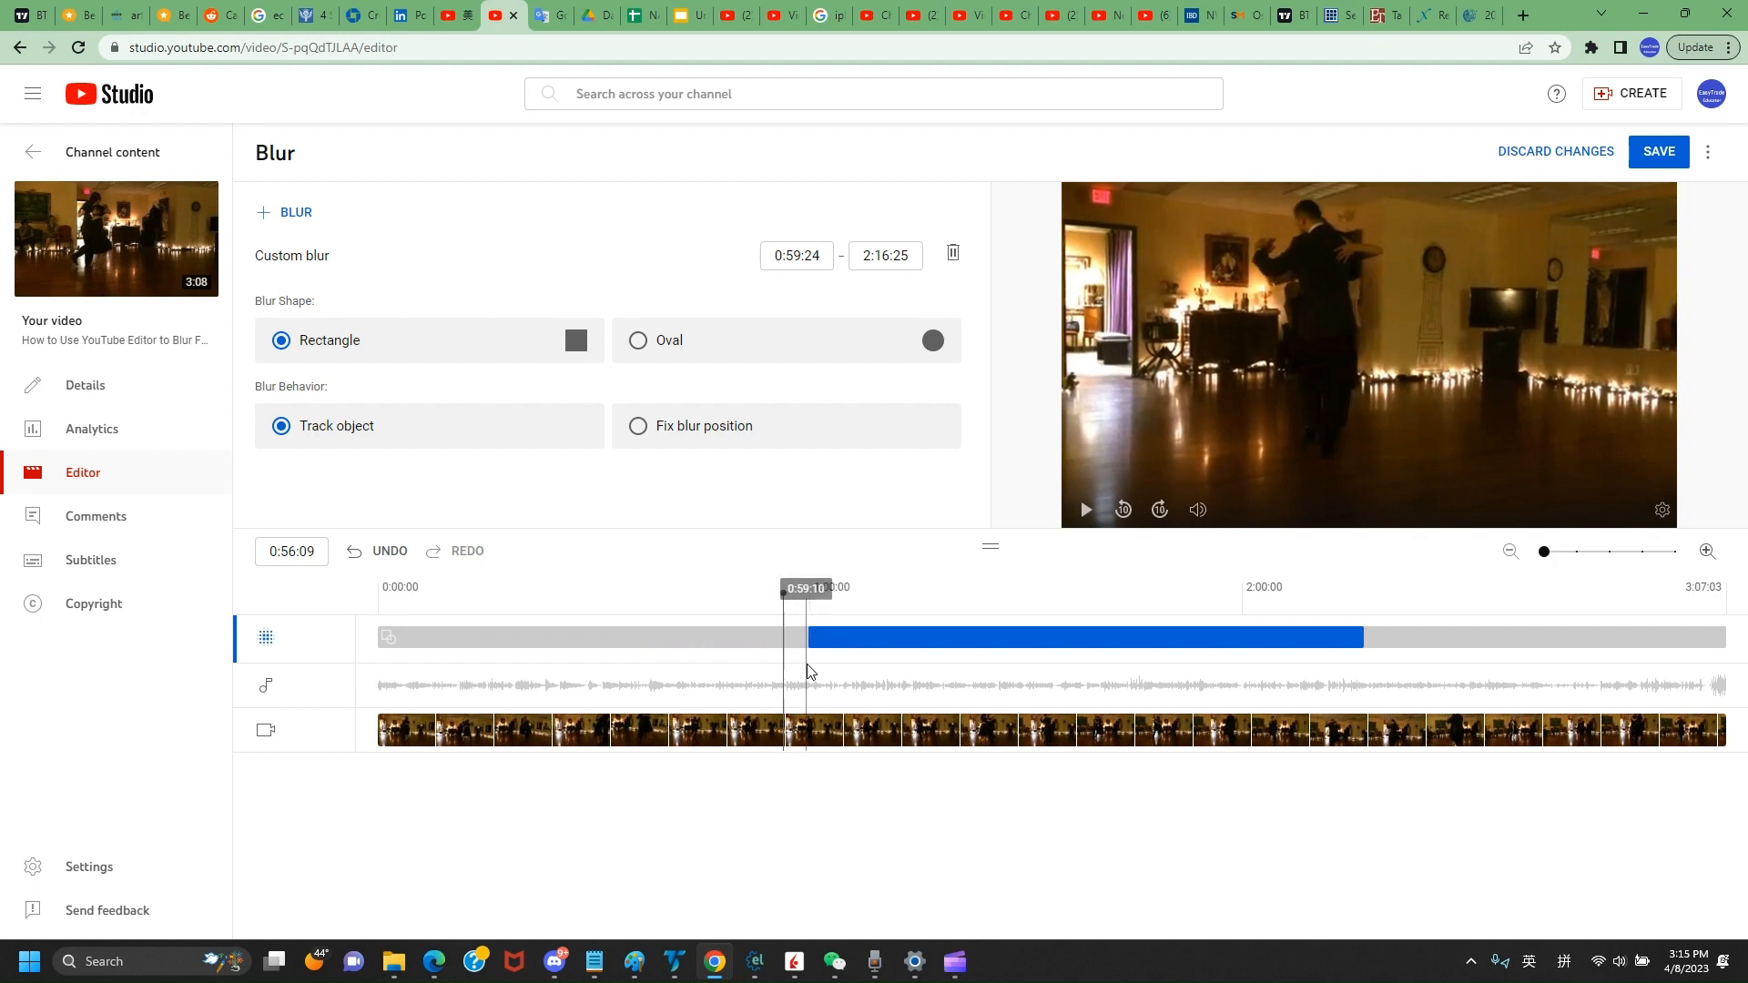
left_click(806, 647)
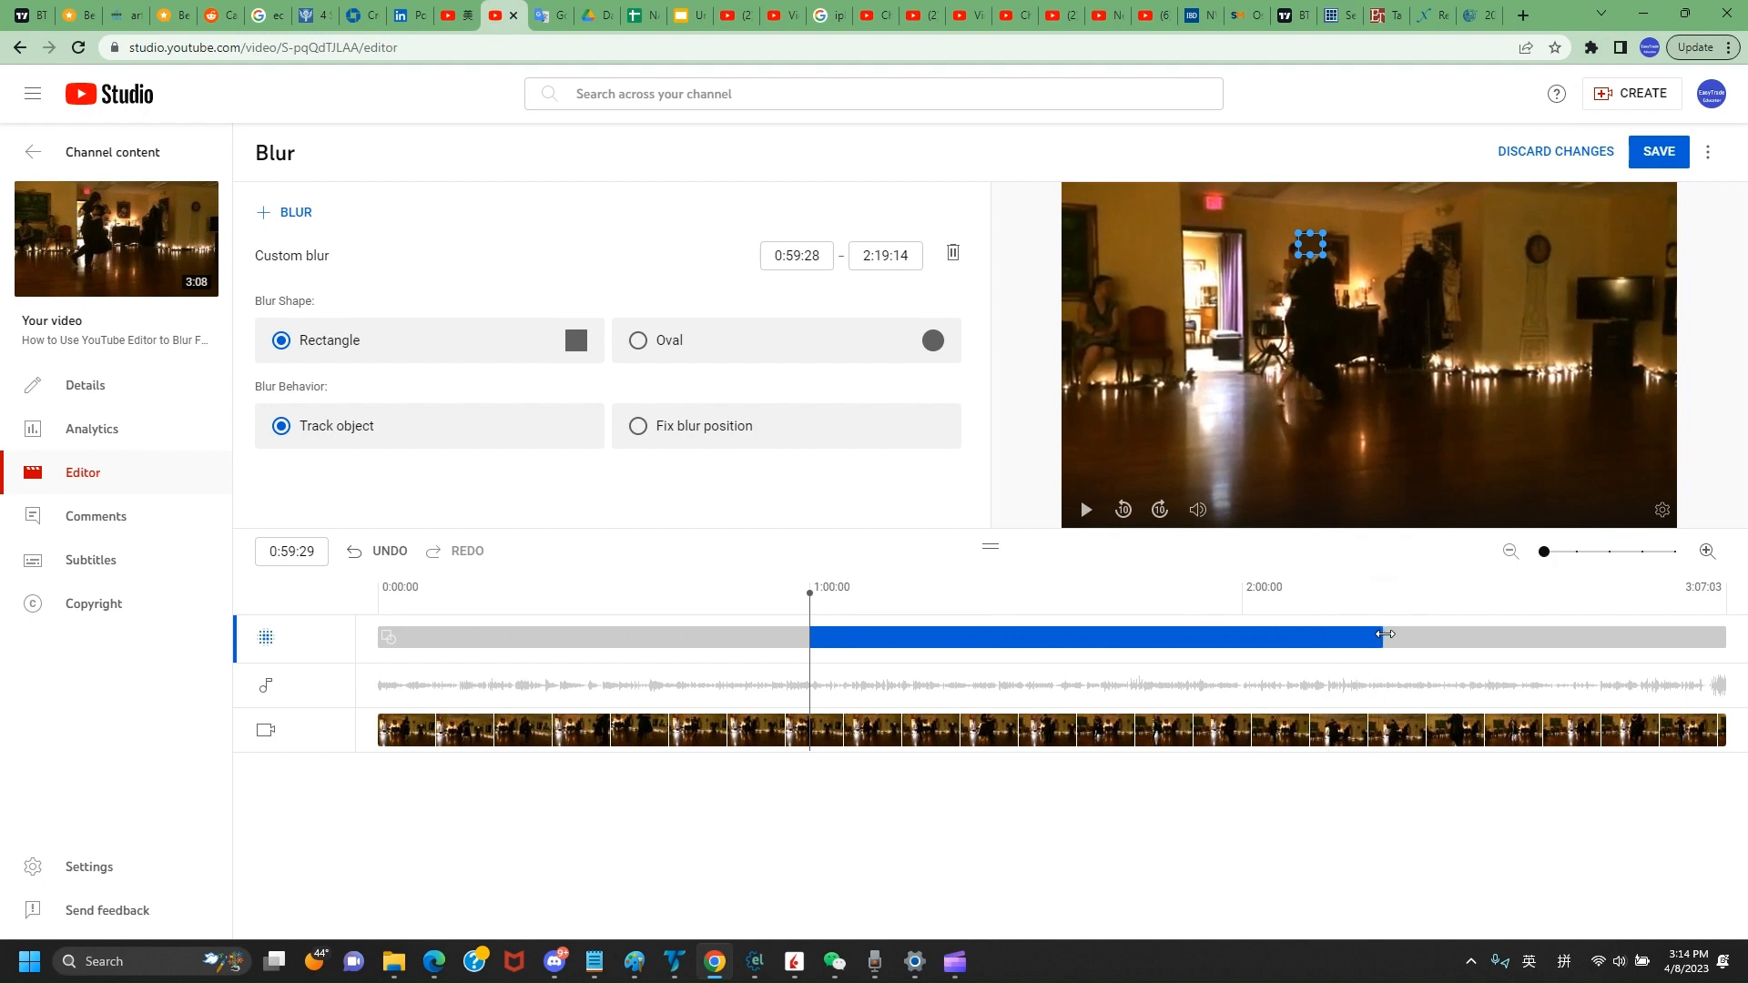
mouse_move(1389, 637)
left_mouse_down()
mouse_move(1320, 637)
mouse_move(1364, 637)
left_mouse_up()
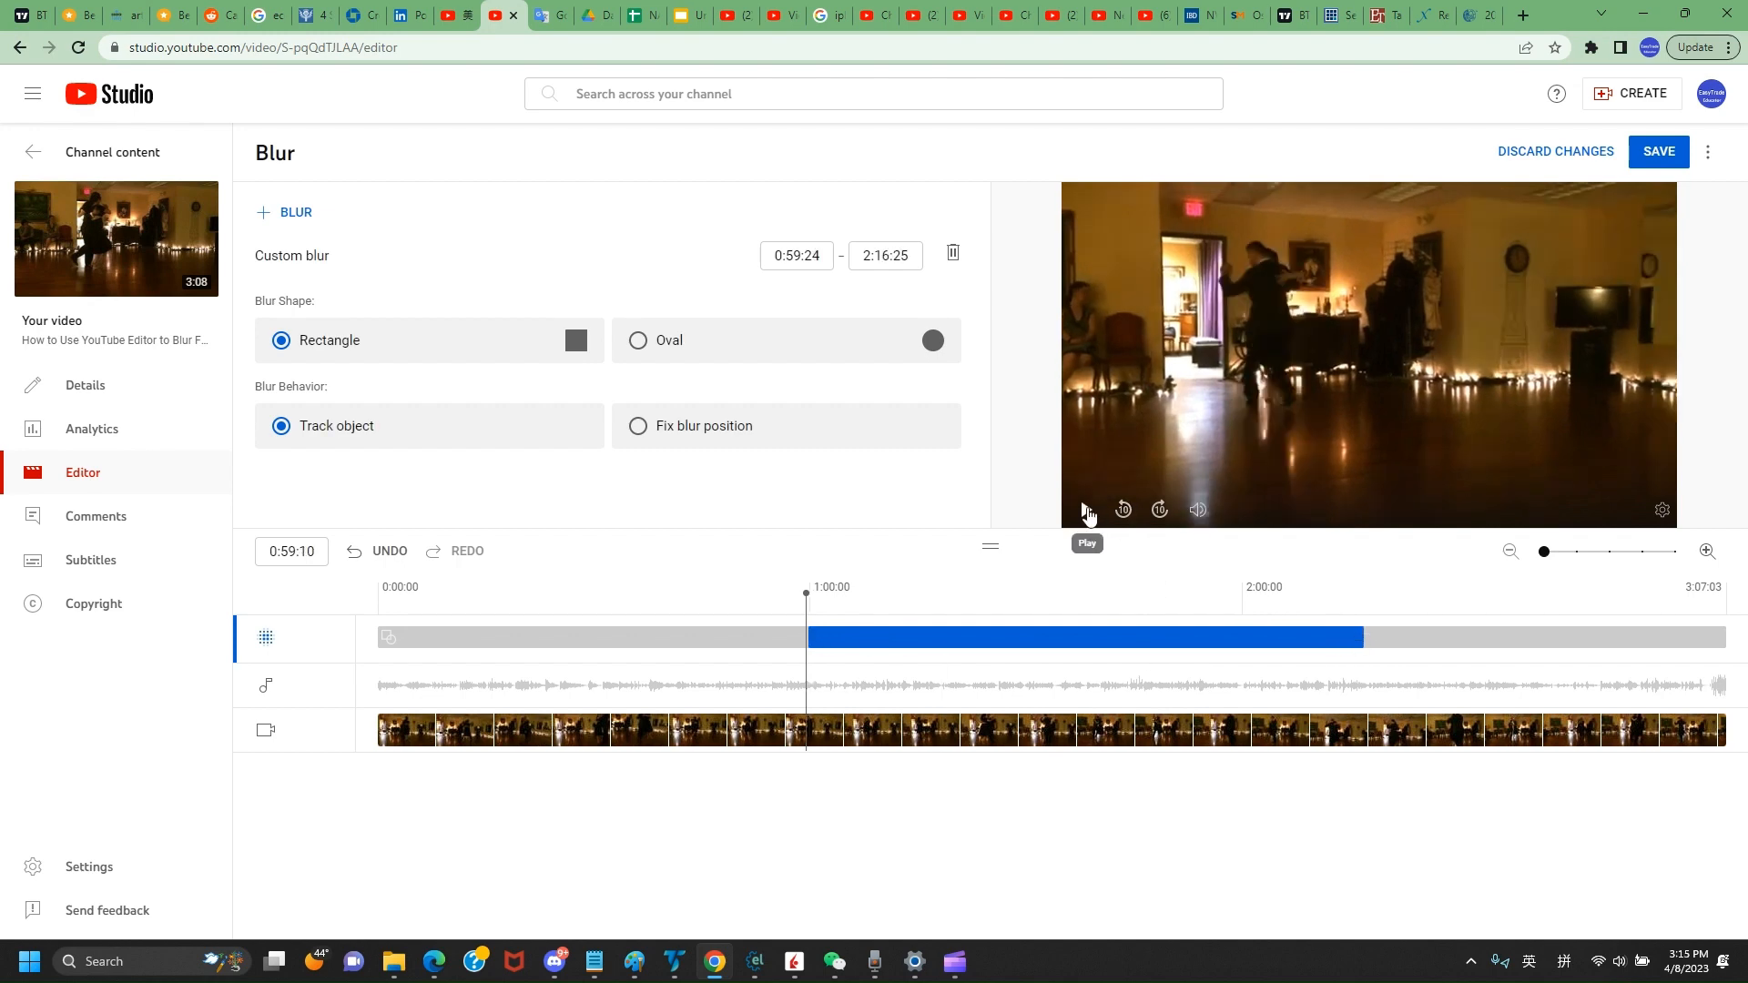
Preview the start of the blur, then realign its box on the male dancer's head at 0:59:25
left_click(1086, 511)
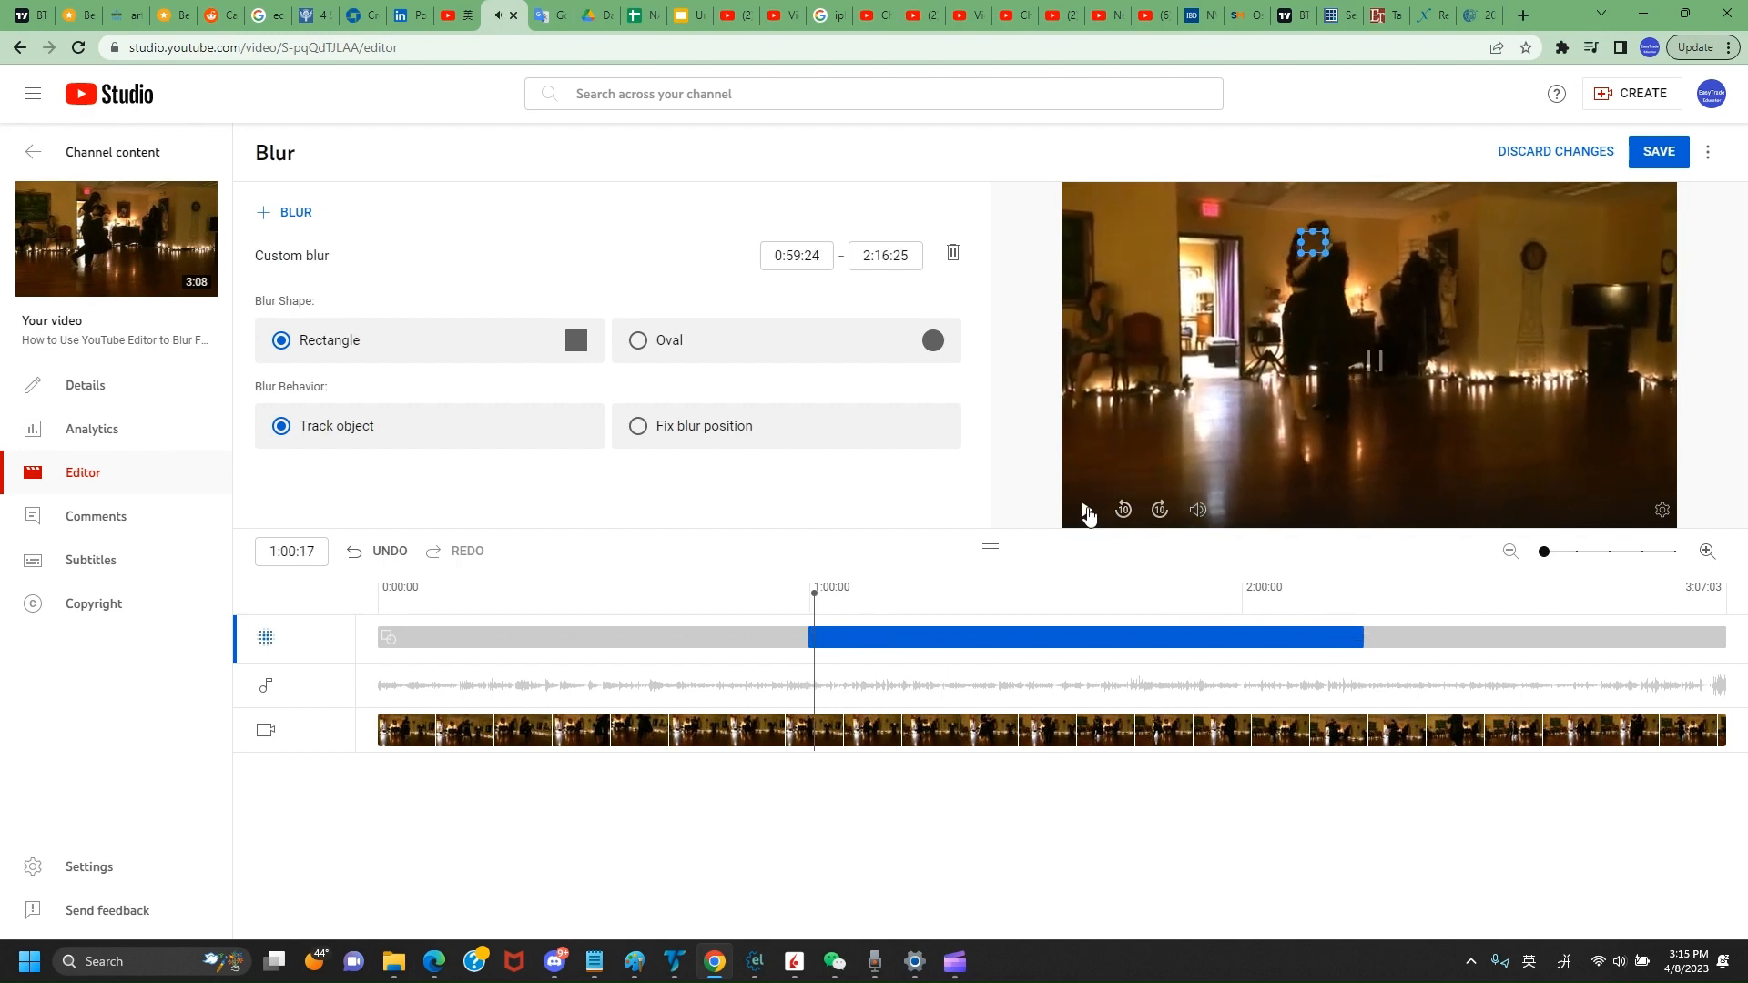
left_click(809, 666)
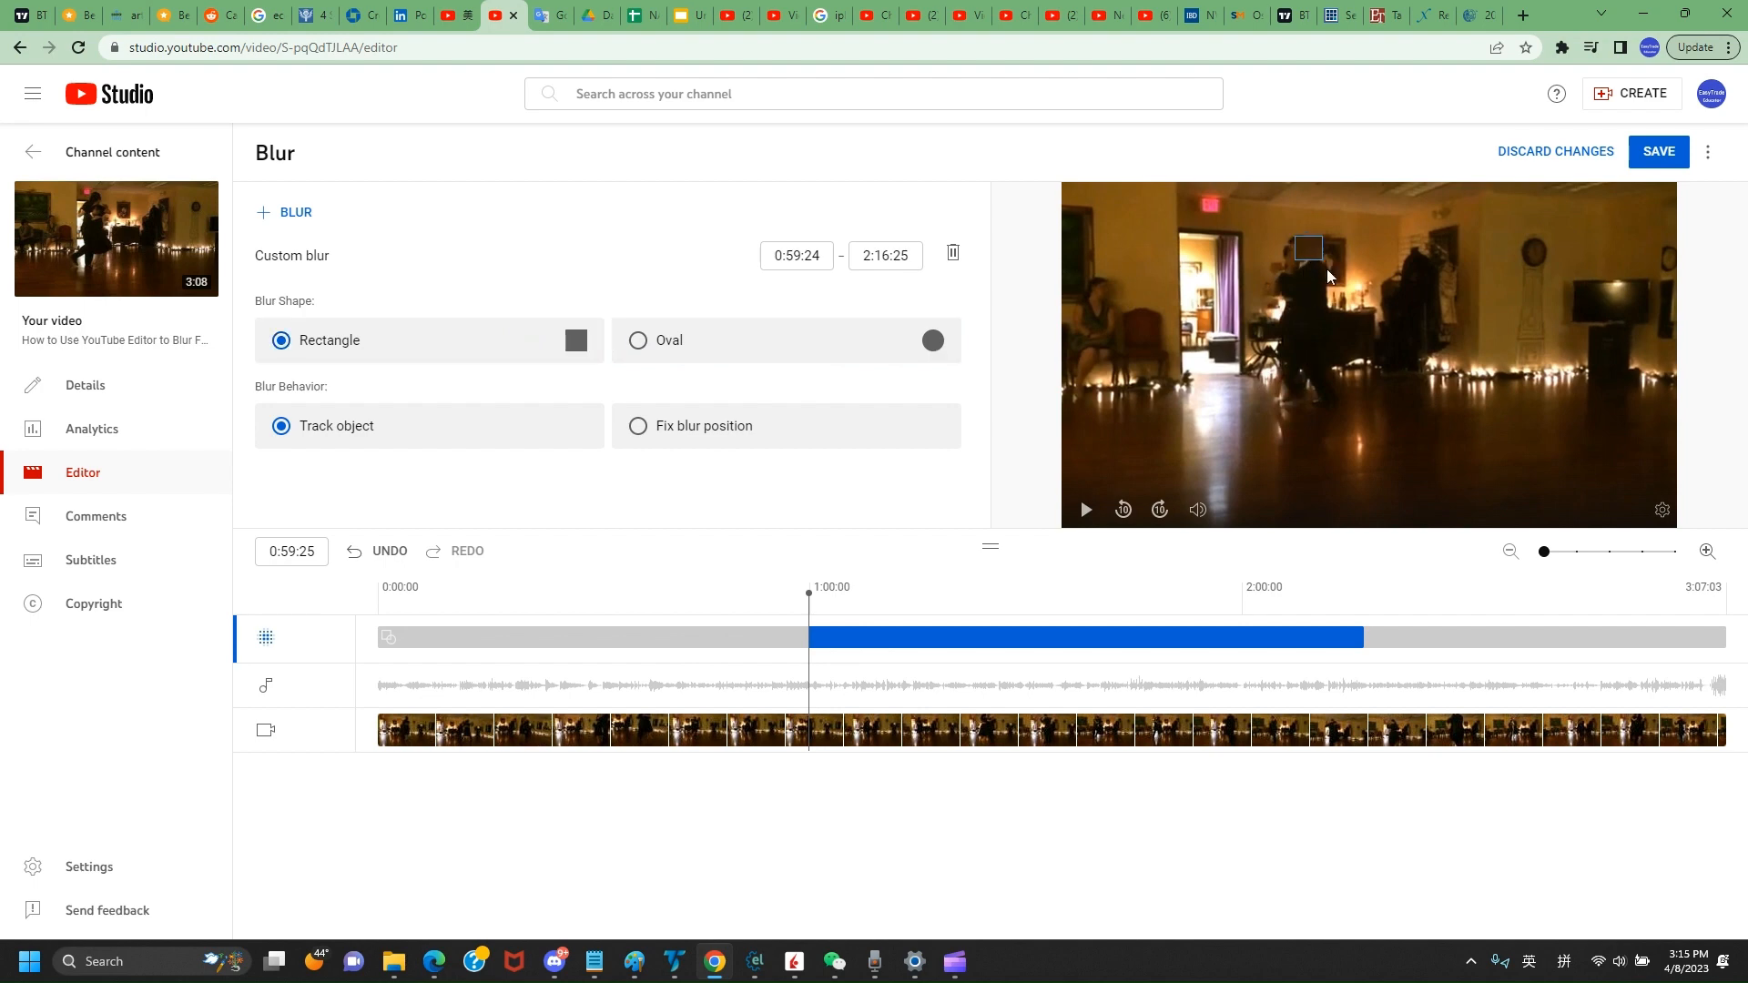
left_click_drag(1362, 310, 1343, 296)
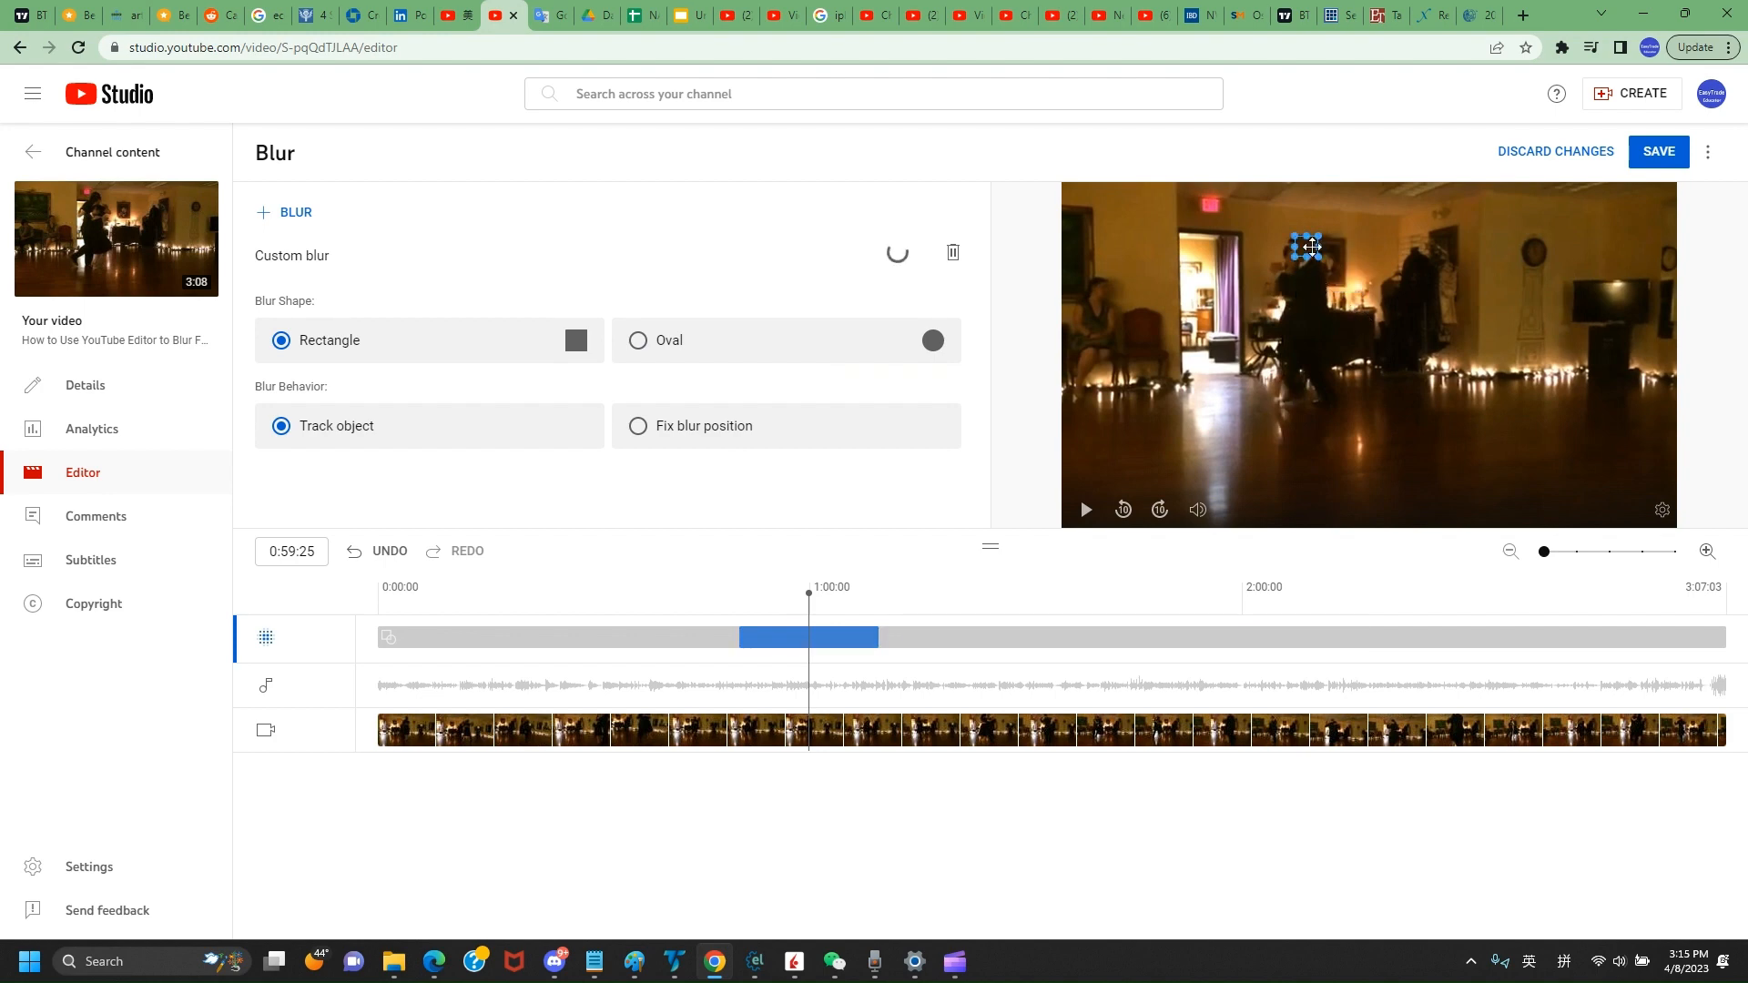
left_click_drag(1307, 246, 1305, 248)
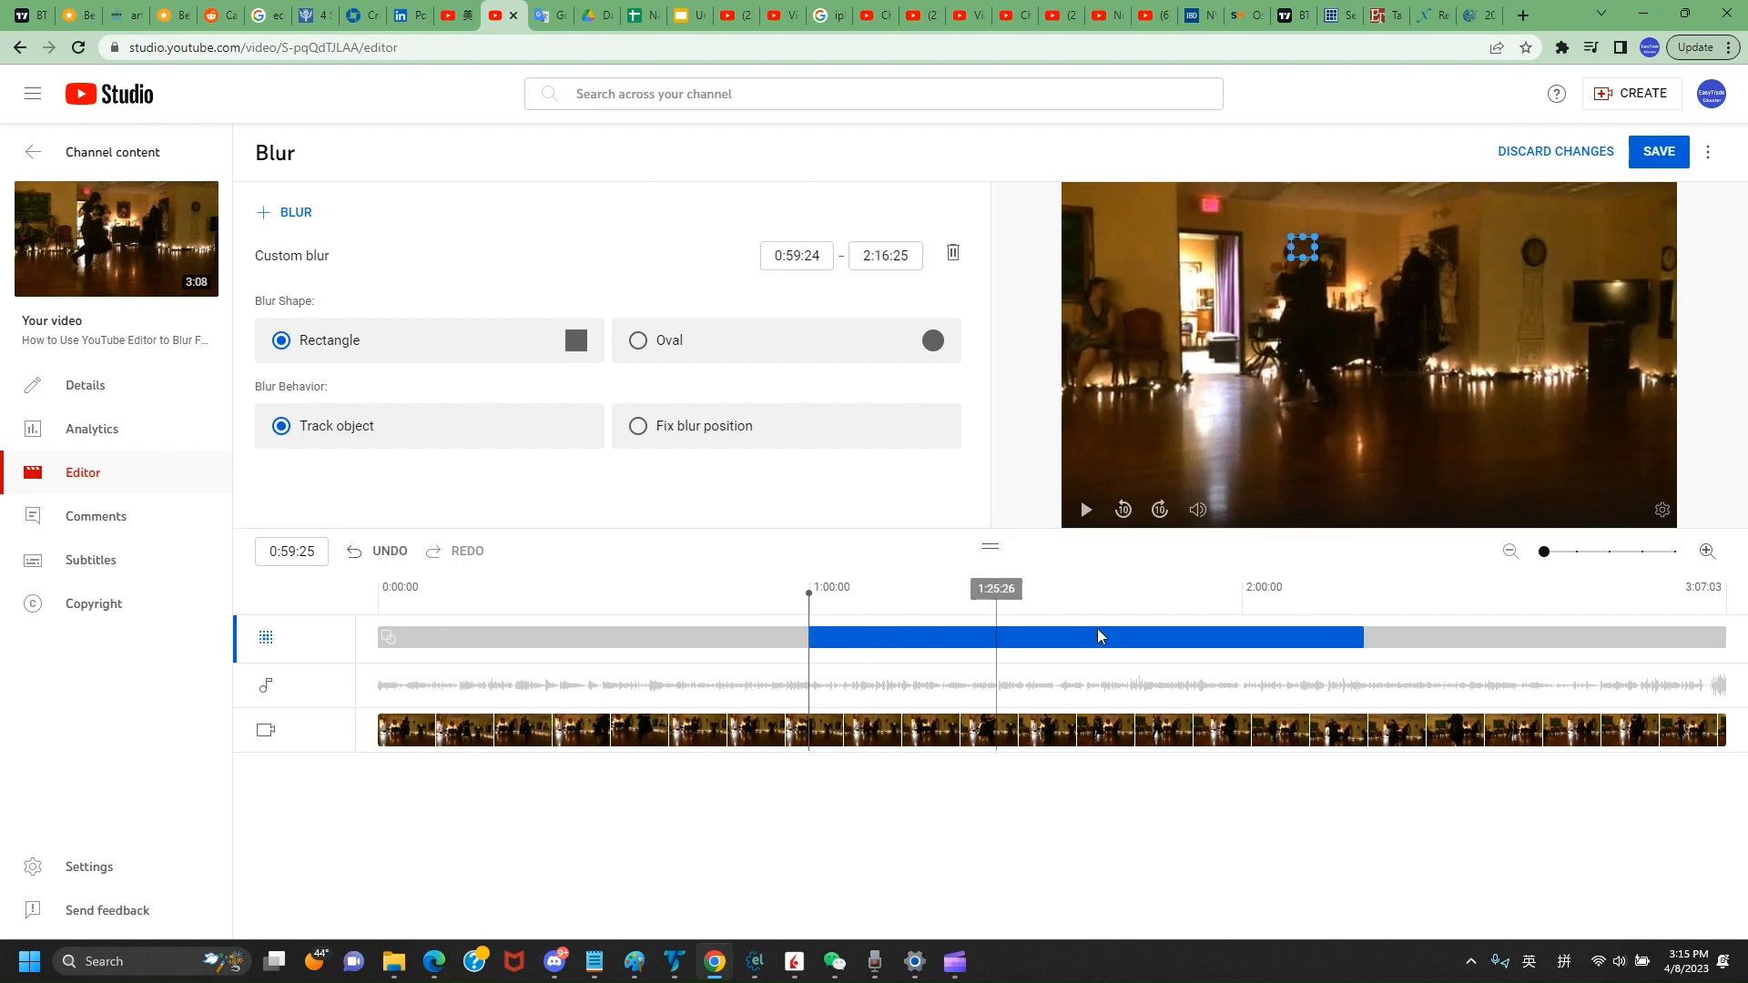
Play the video from 0:59:25 and step back through the frames around 1:08 to check the blur's tracking
left_click(1086, 513)
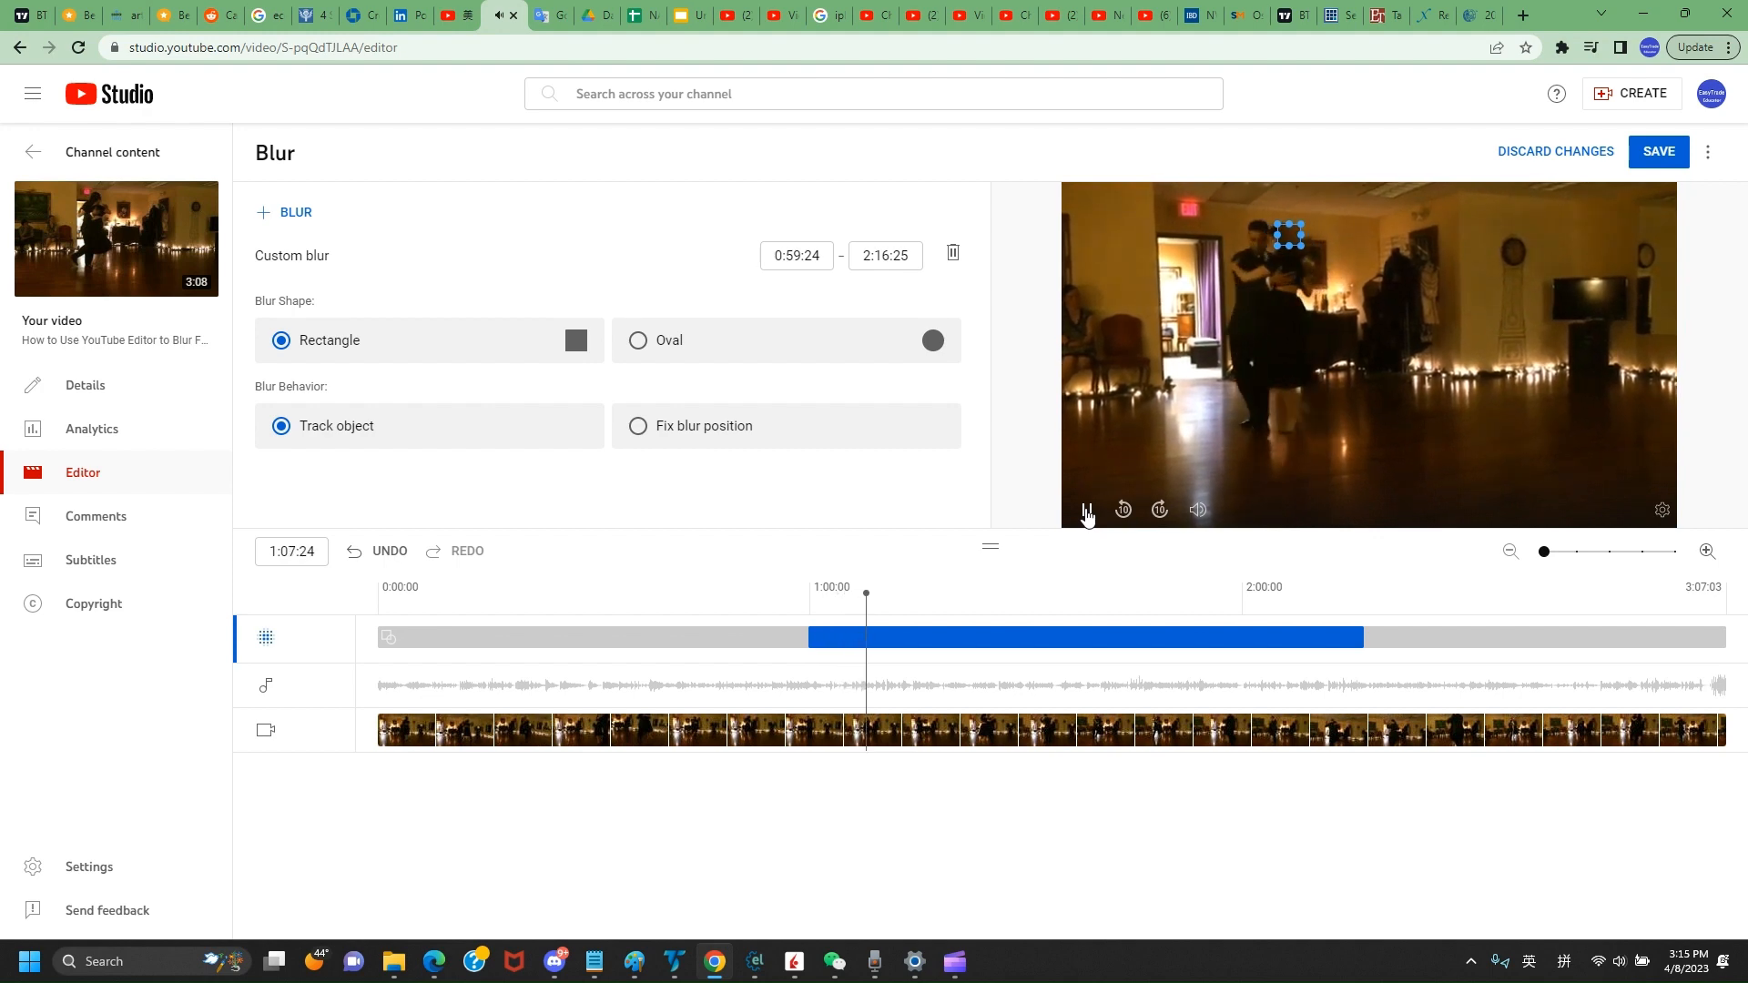
left_click(1087, 511)
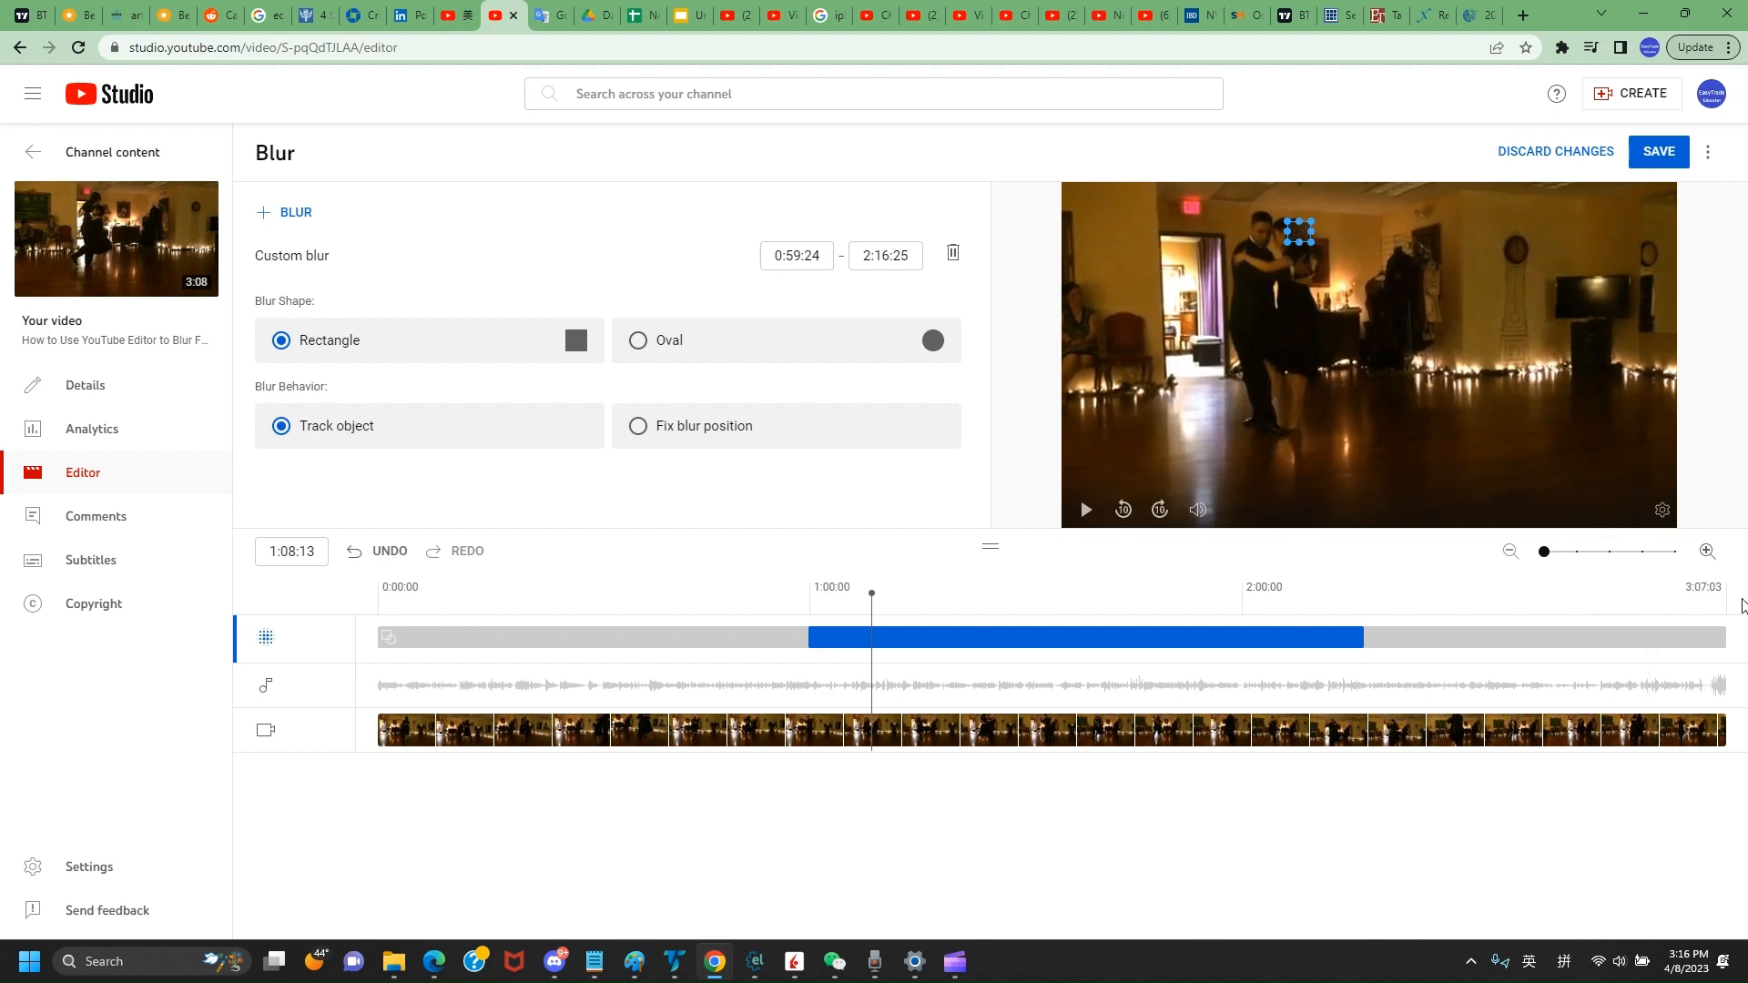
left_click(1708, 553)
left_click(1708, 552)
left_click(1708, 552)
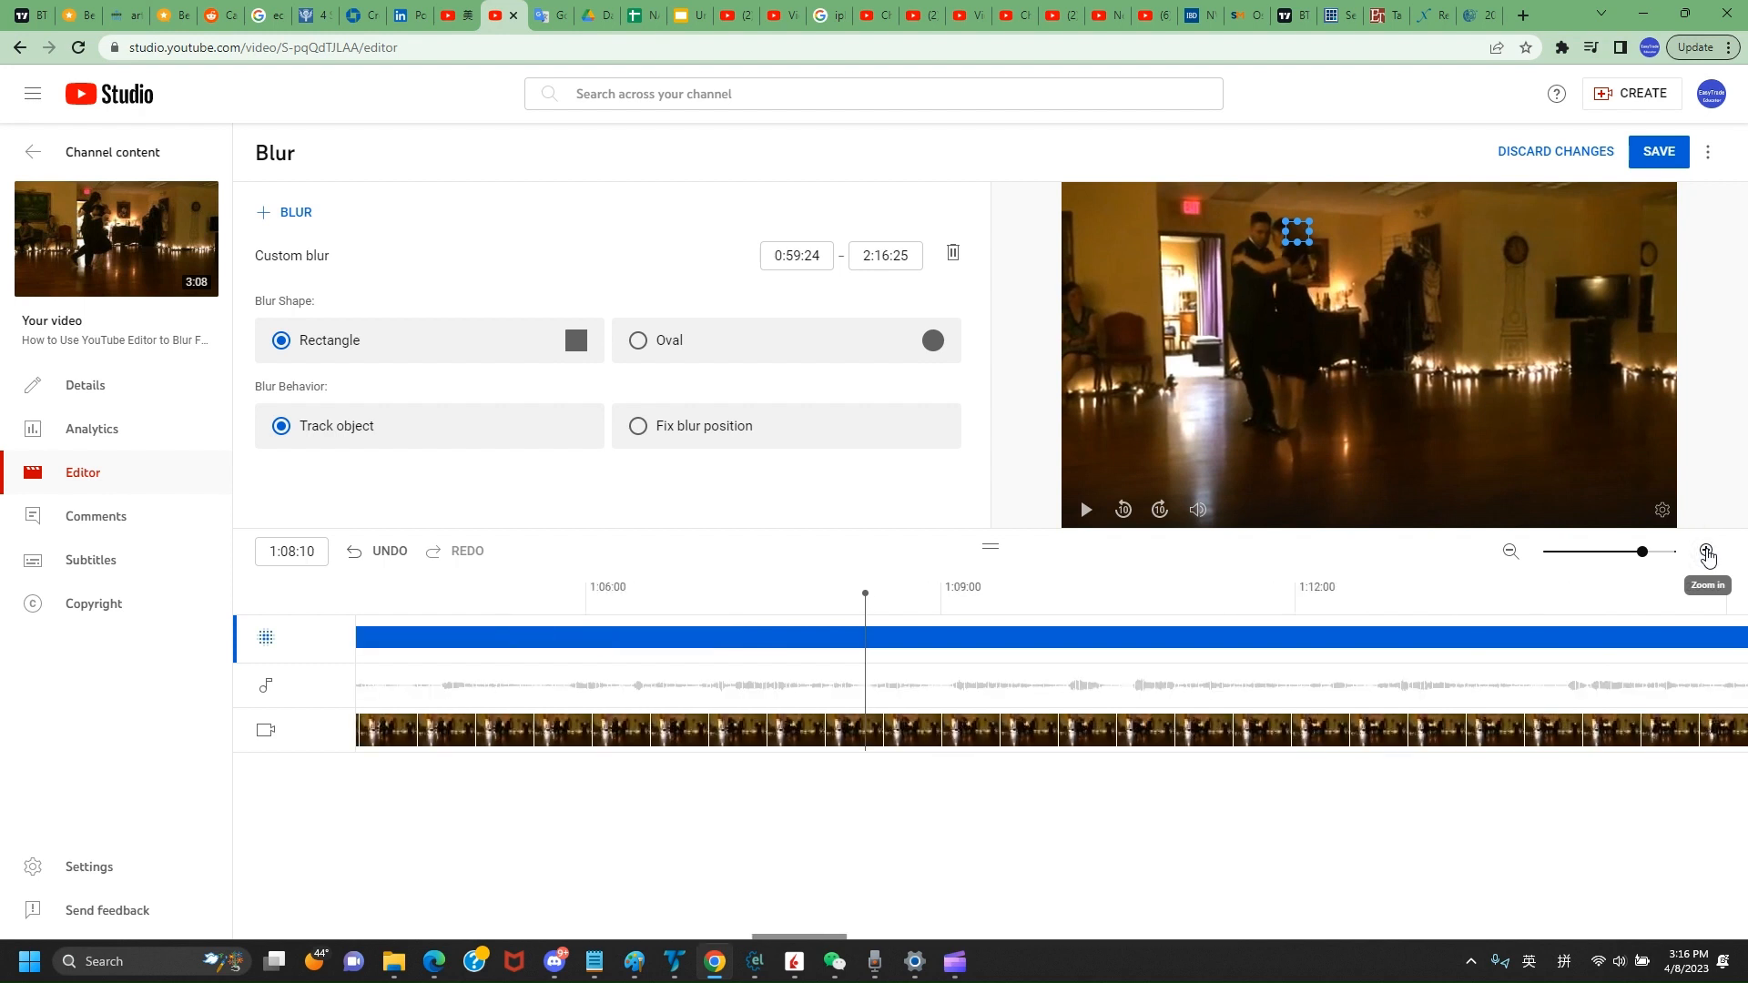
left_click(1708, 553)
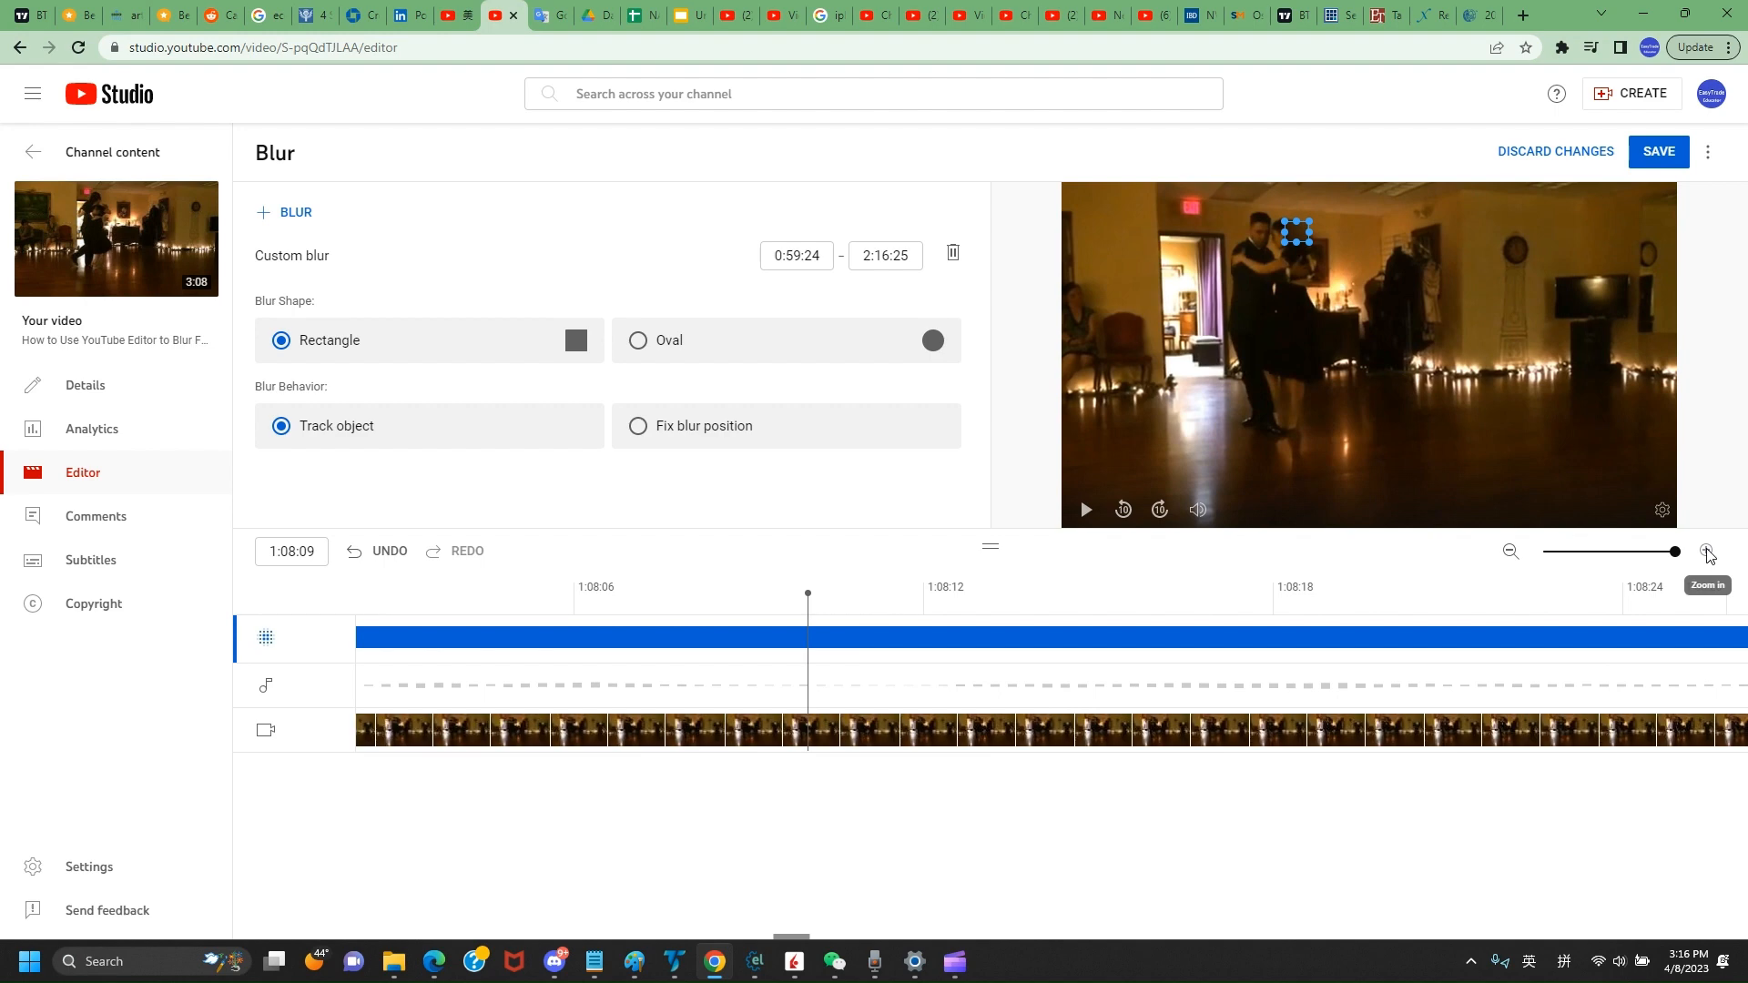
left_click(786, 680)
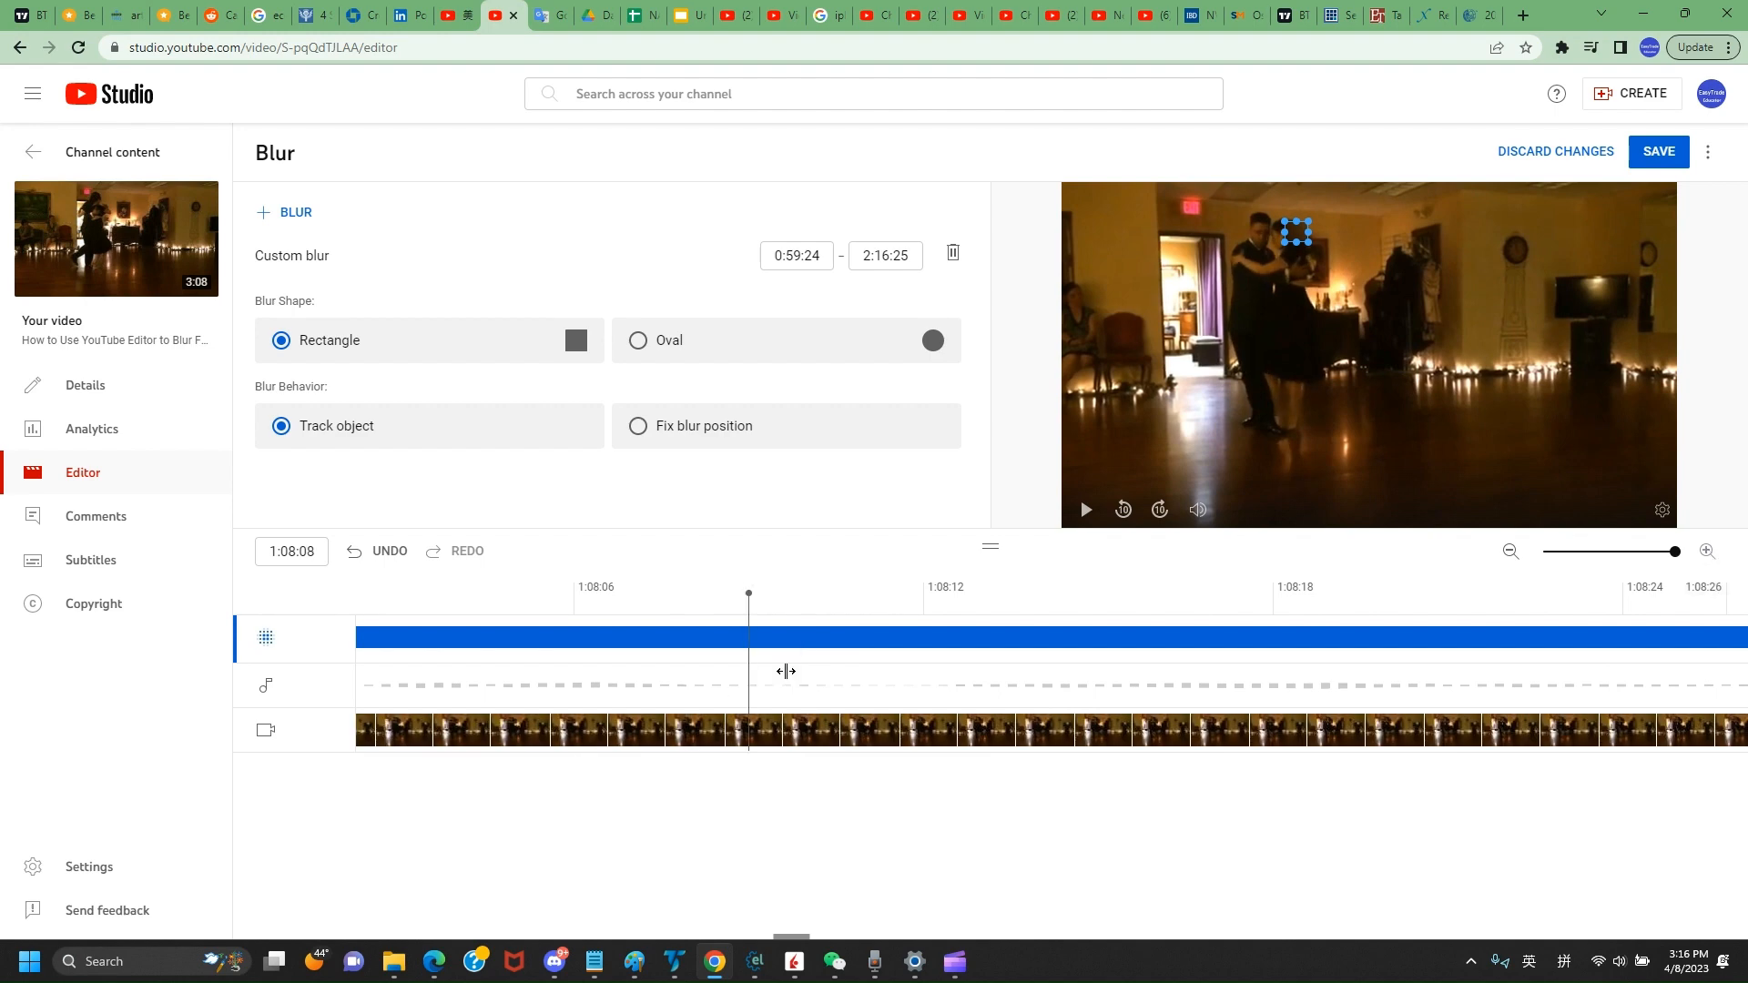
left_click(700, 684)
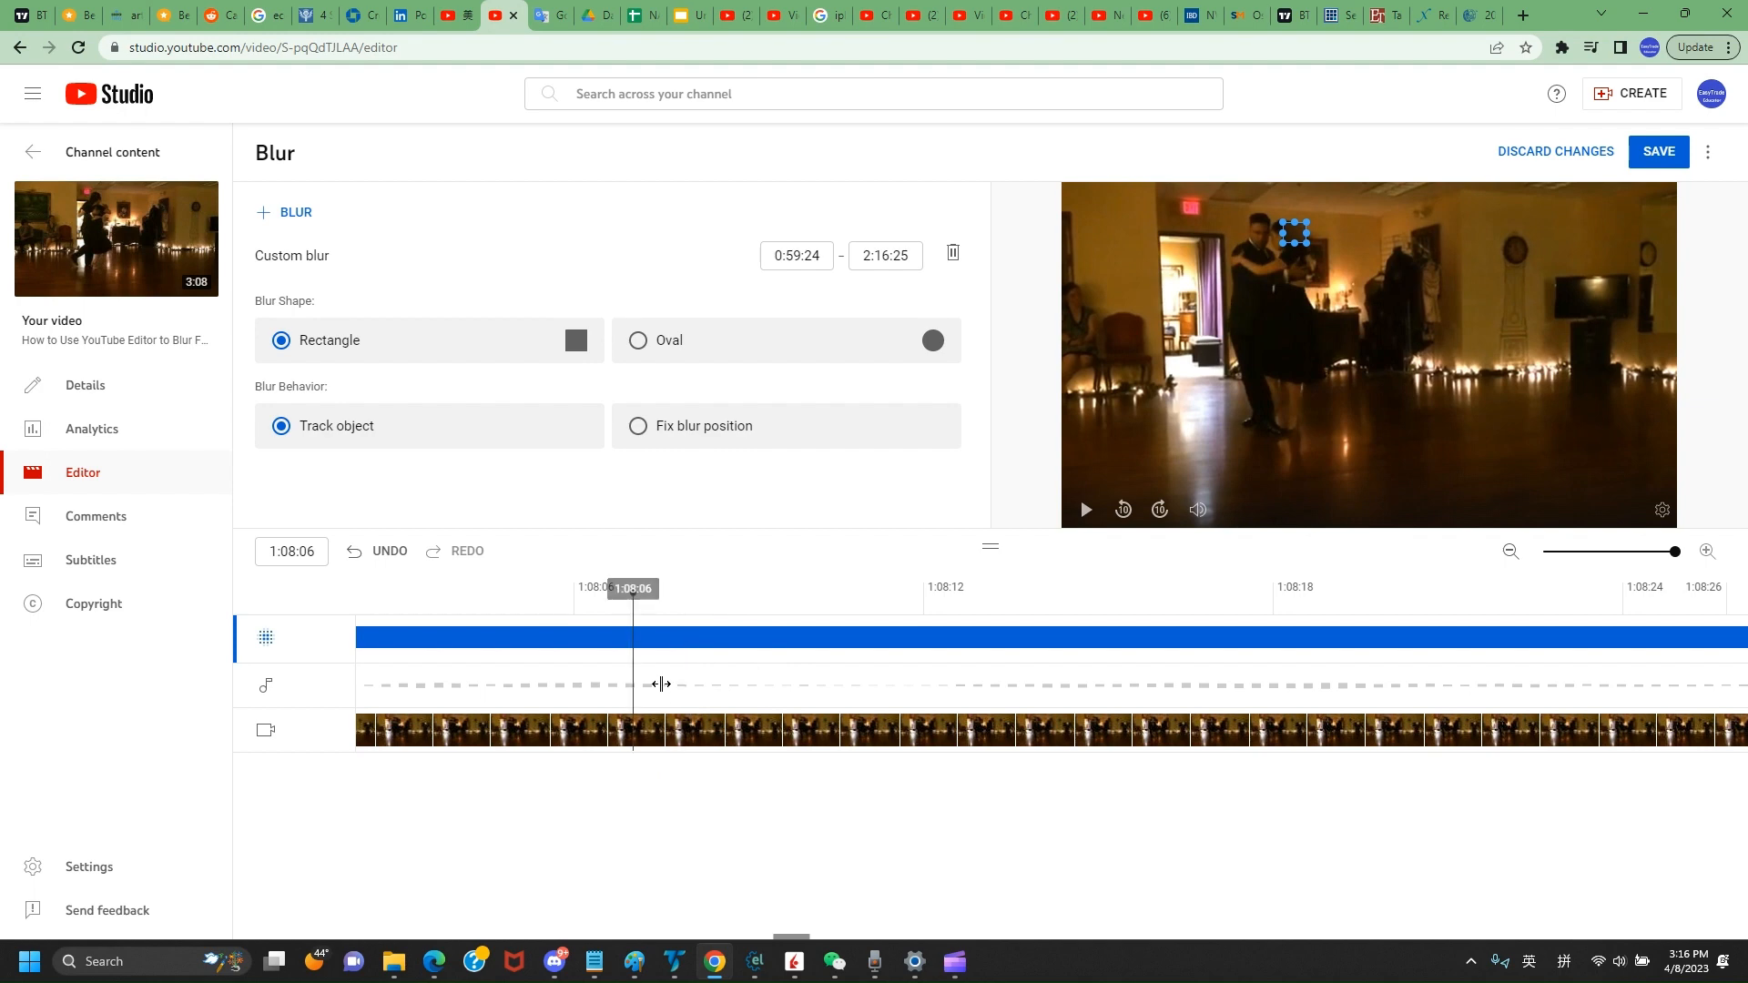
left_click(654, 684)
left_click(585, 686)
left_click(564, 692)
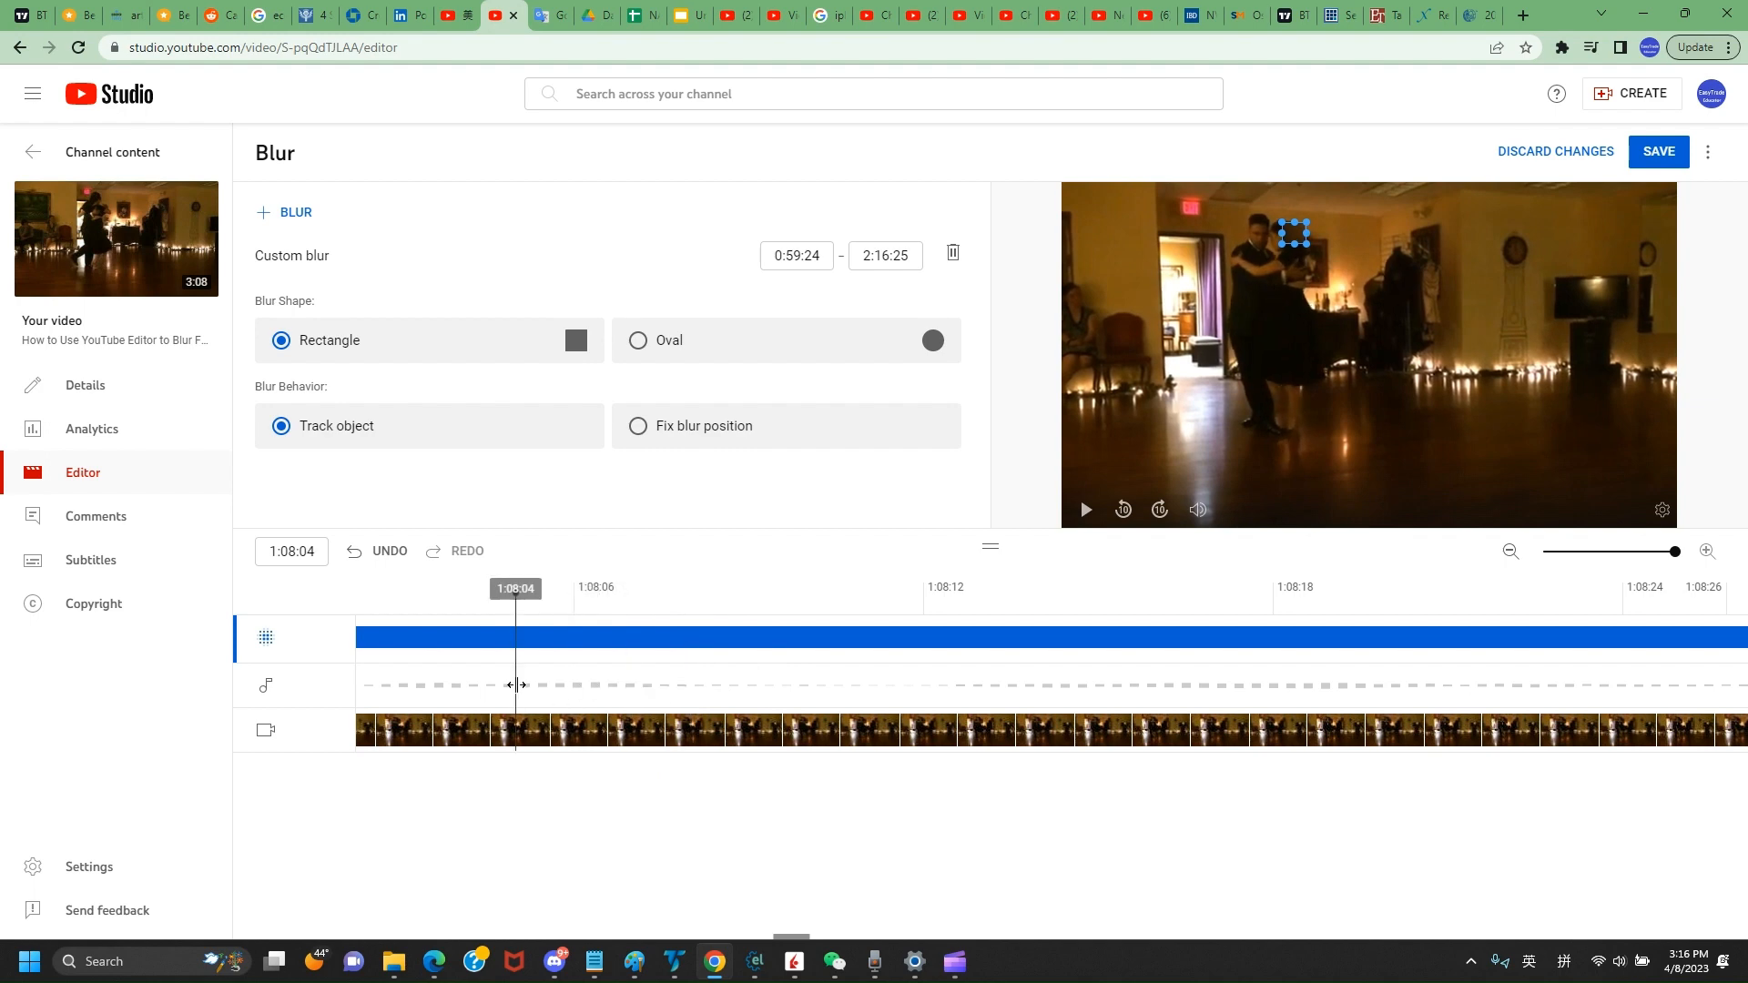
left_click(425, 685)
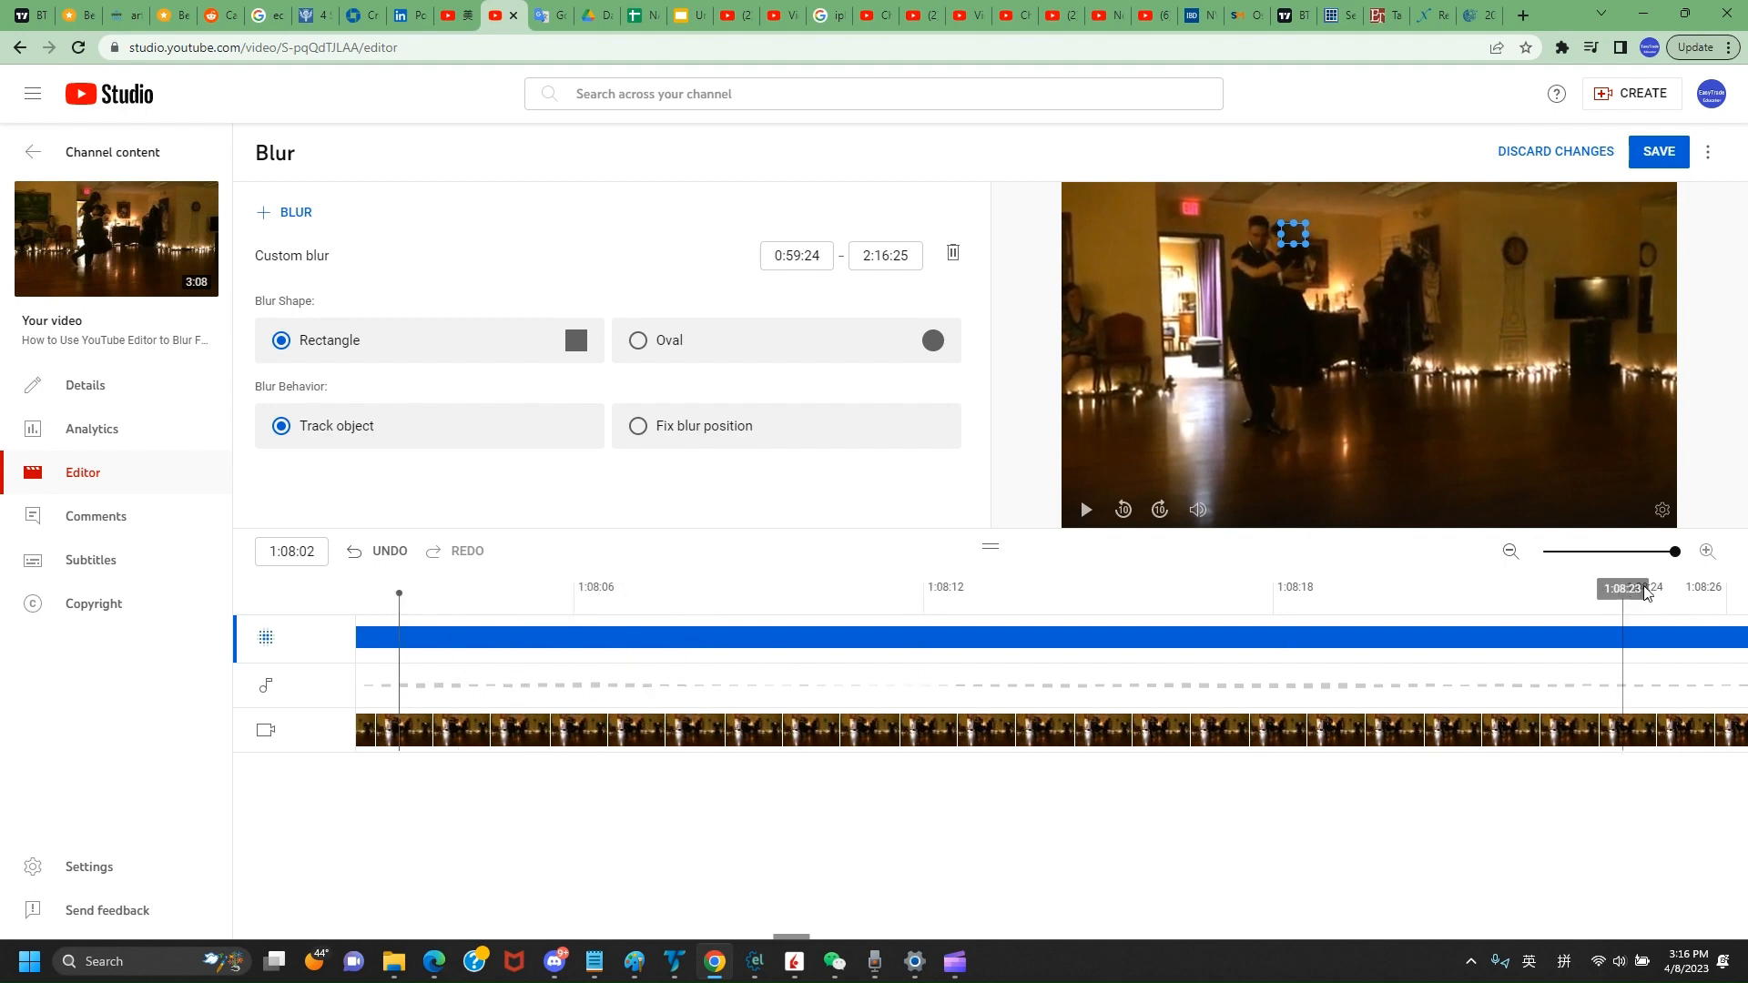
Replay the section from about 1:07:02 to 1:07:24 to locate where the blur leaves the male dancer's head
left_click(1512, 554)
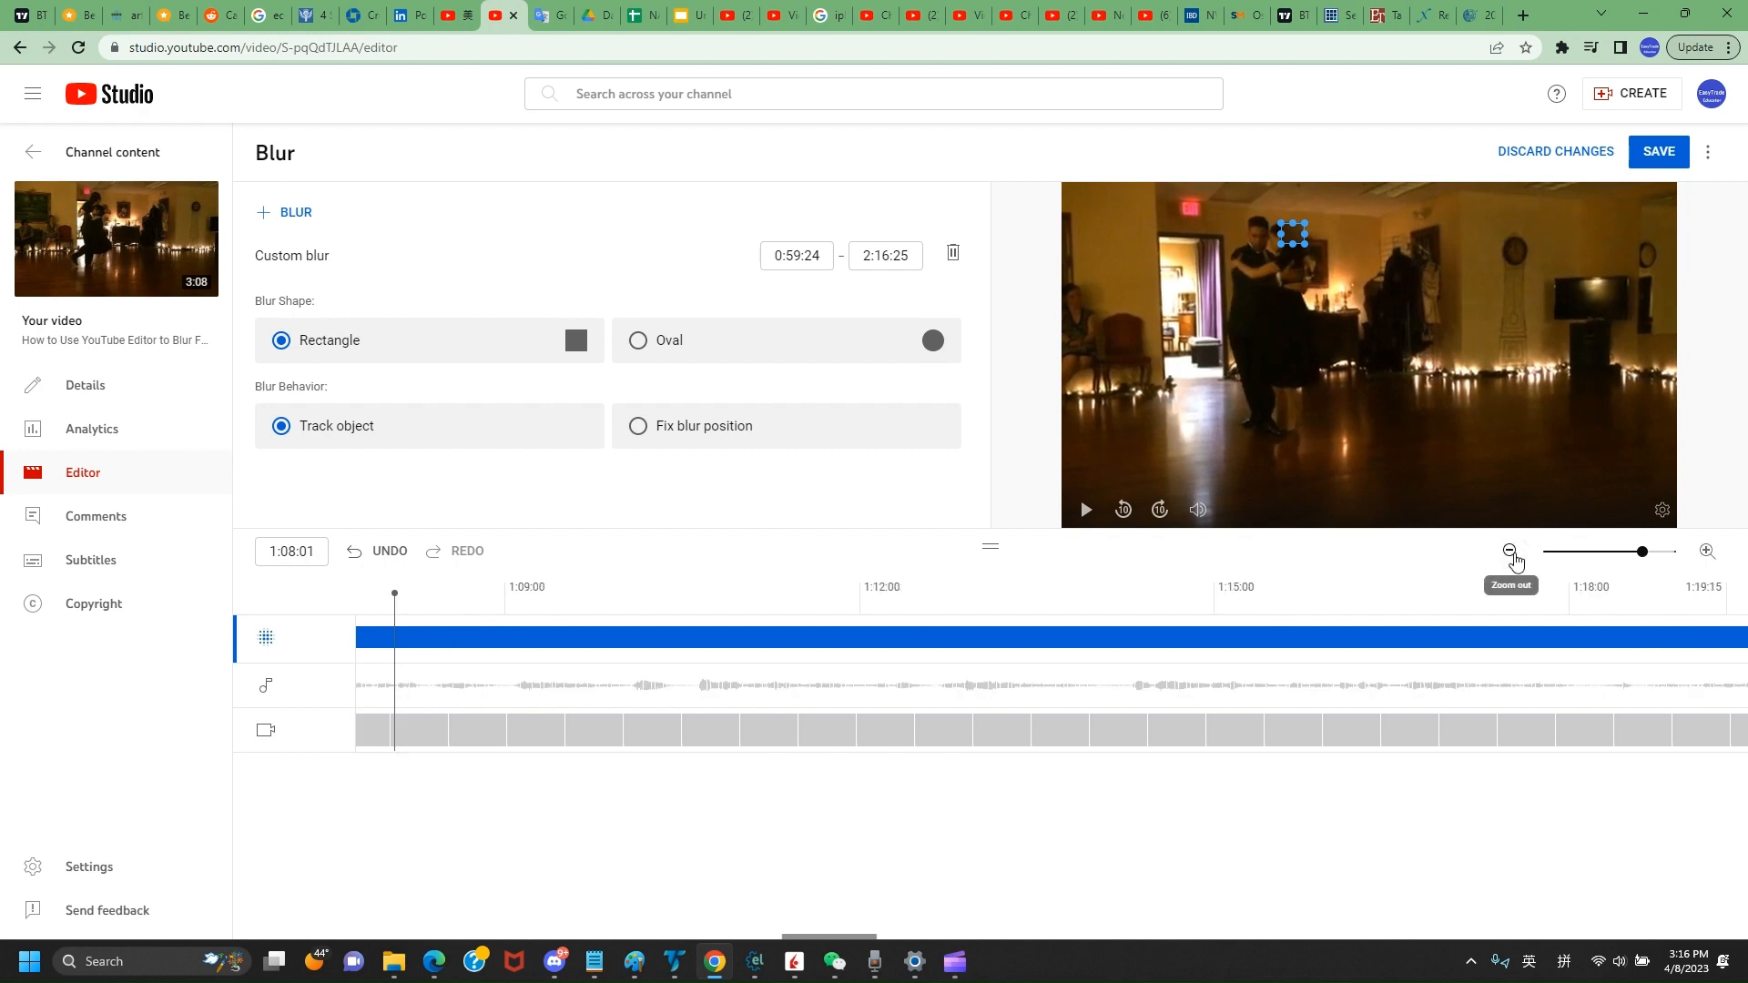
left_click(1511, 554)
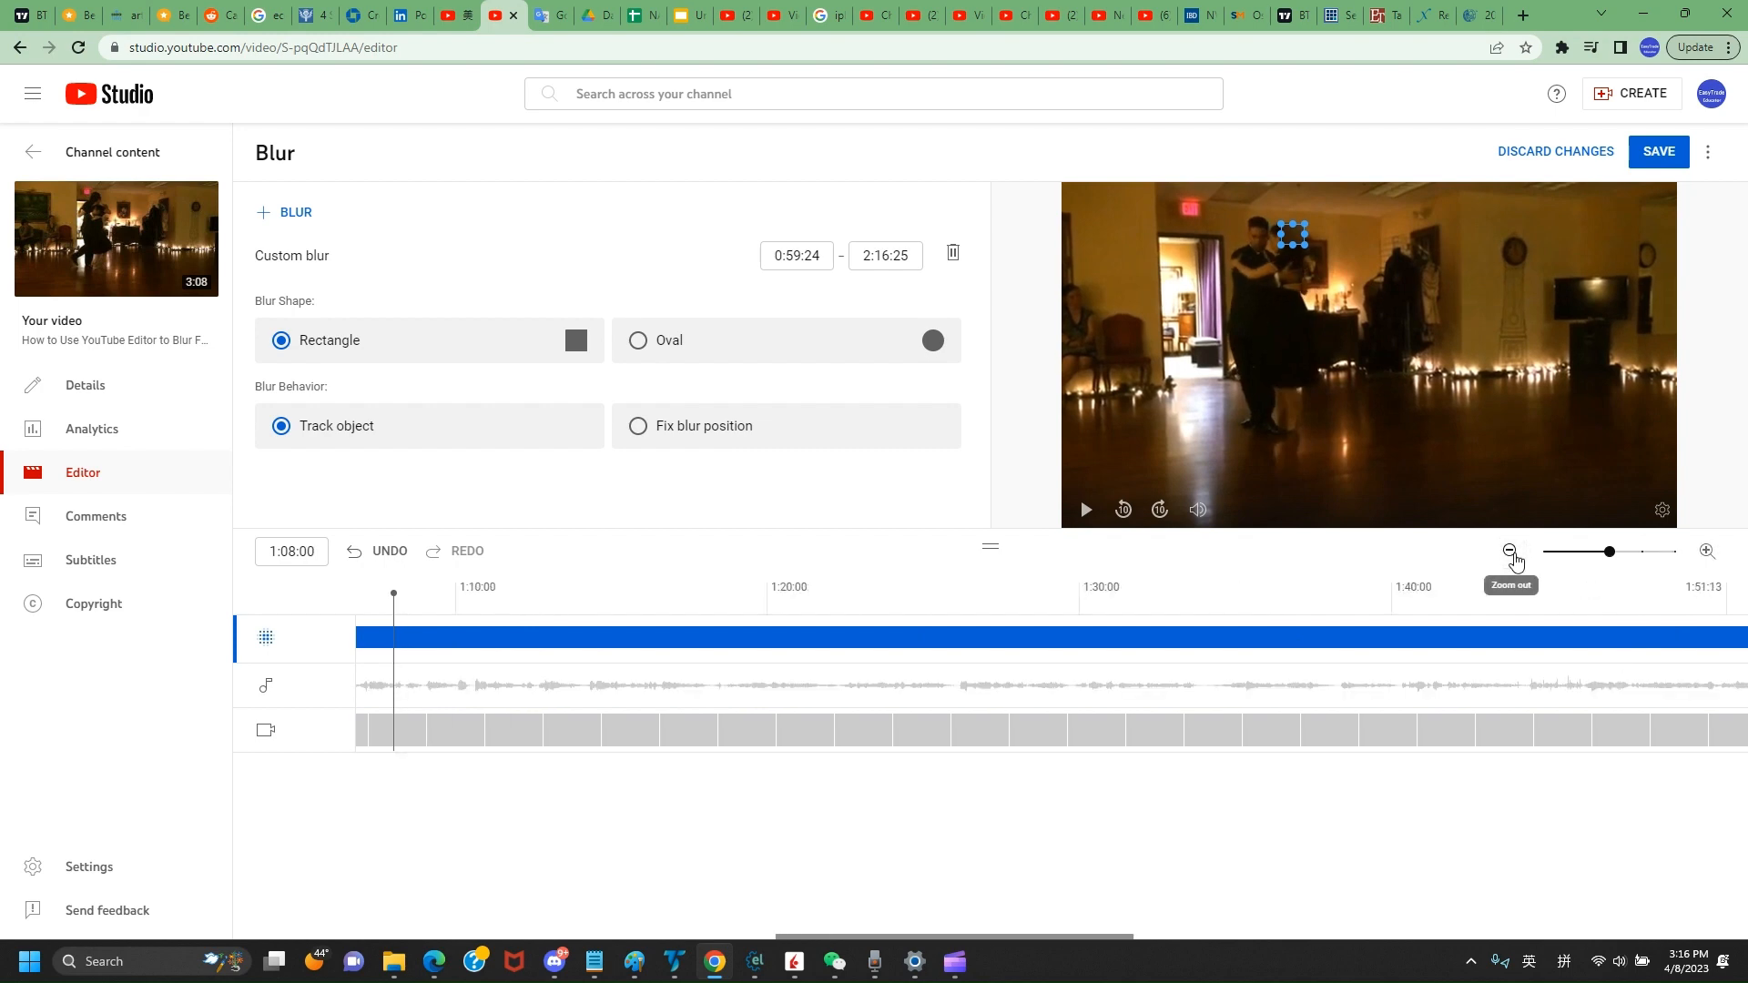
left_click(364, 692)
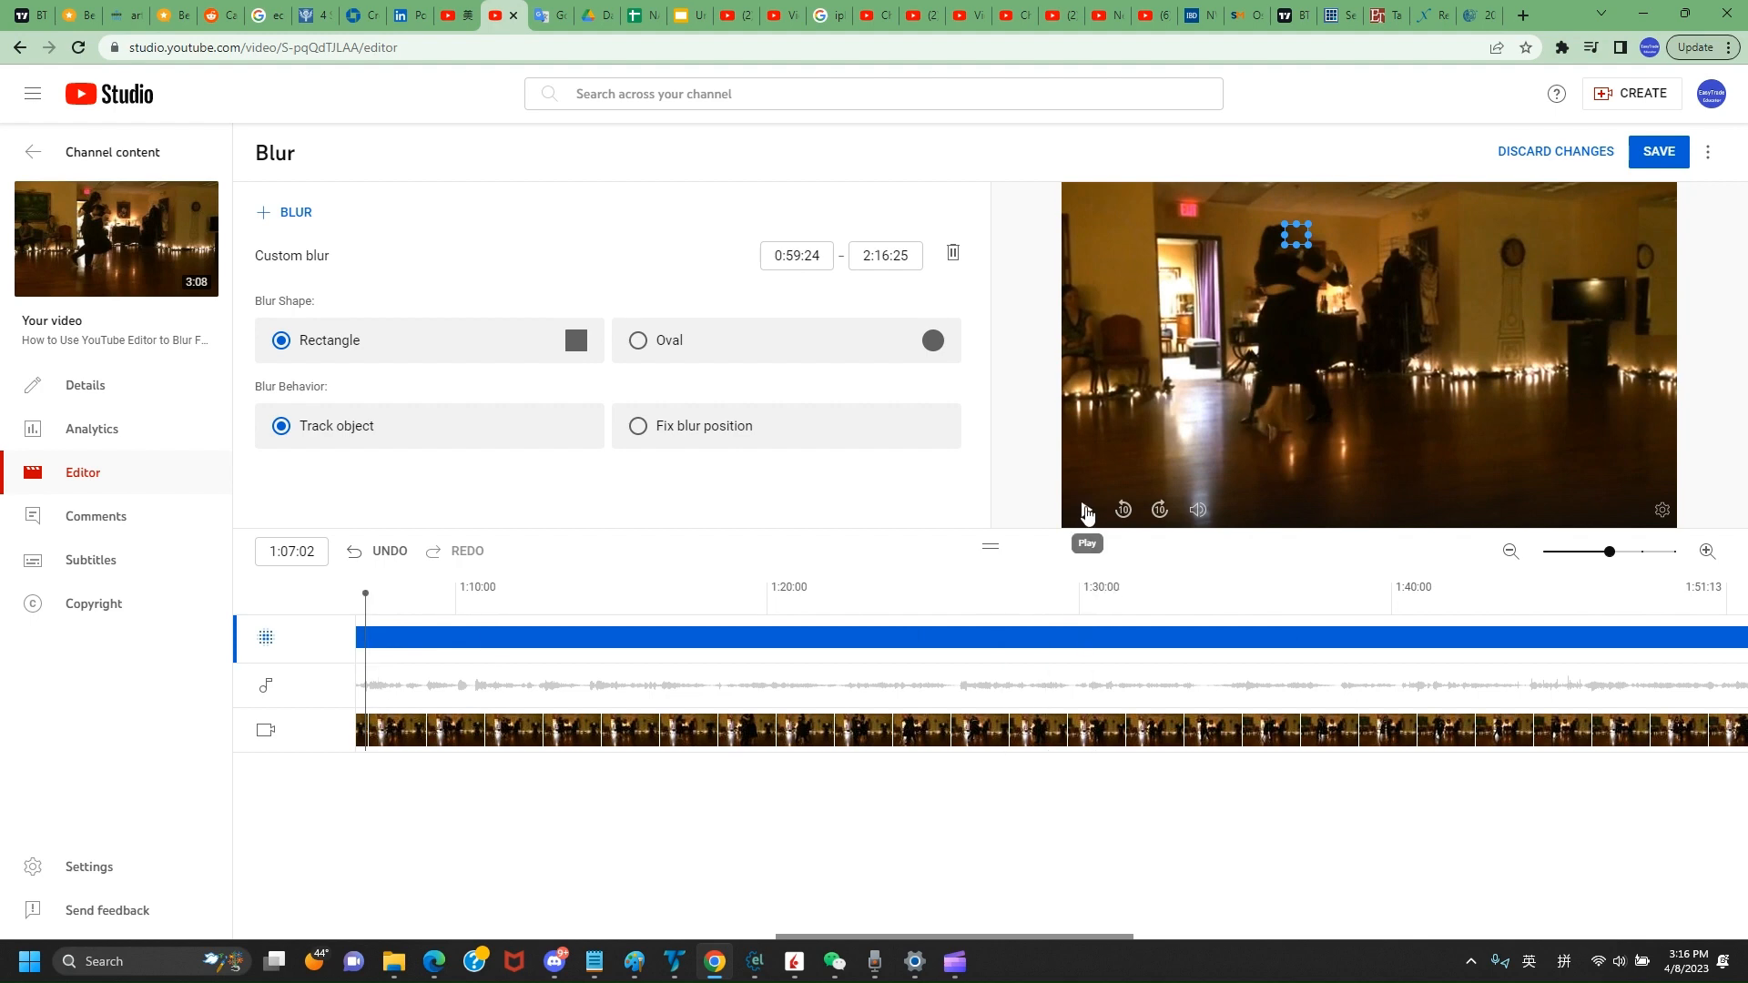
left_click(1086, 511)
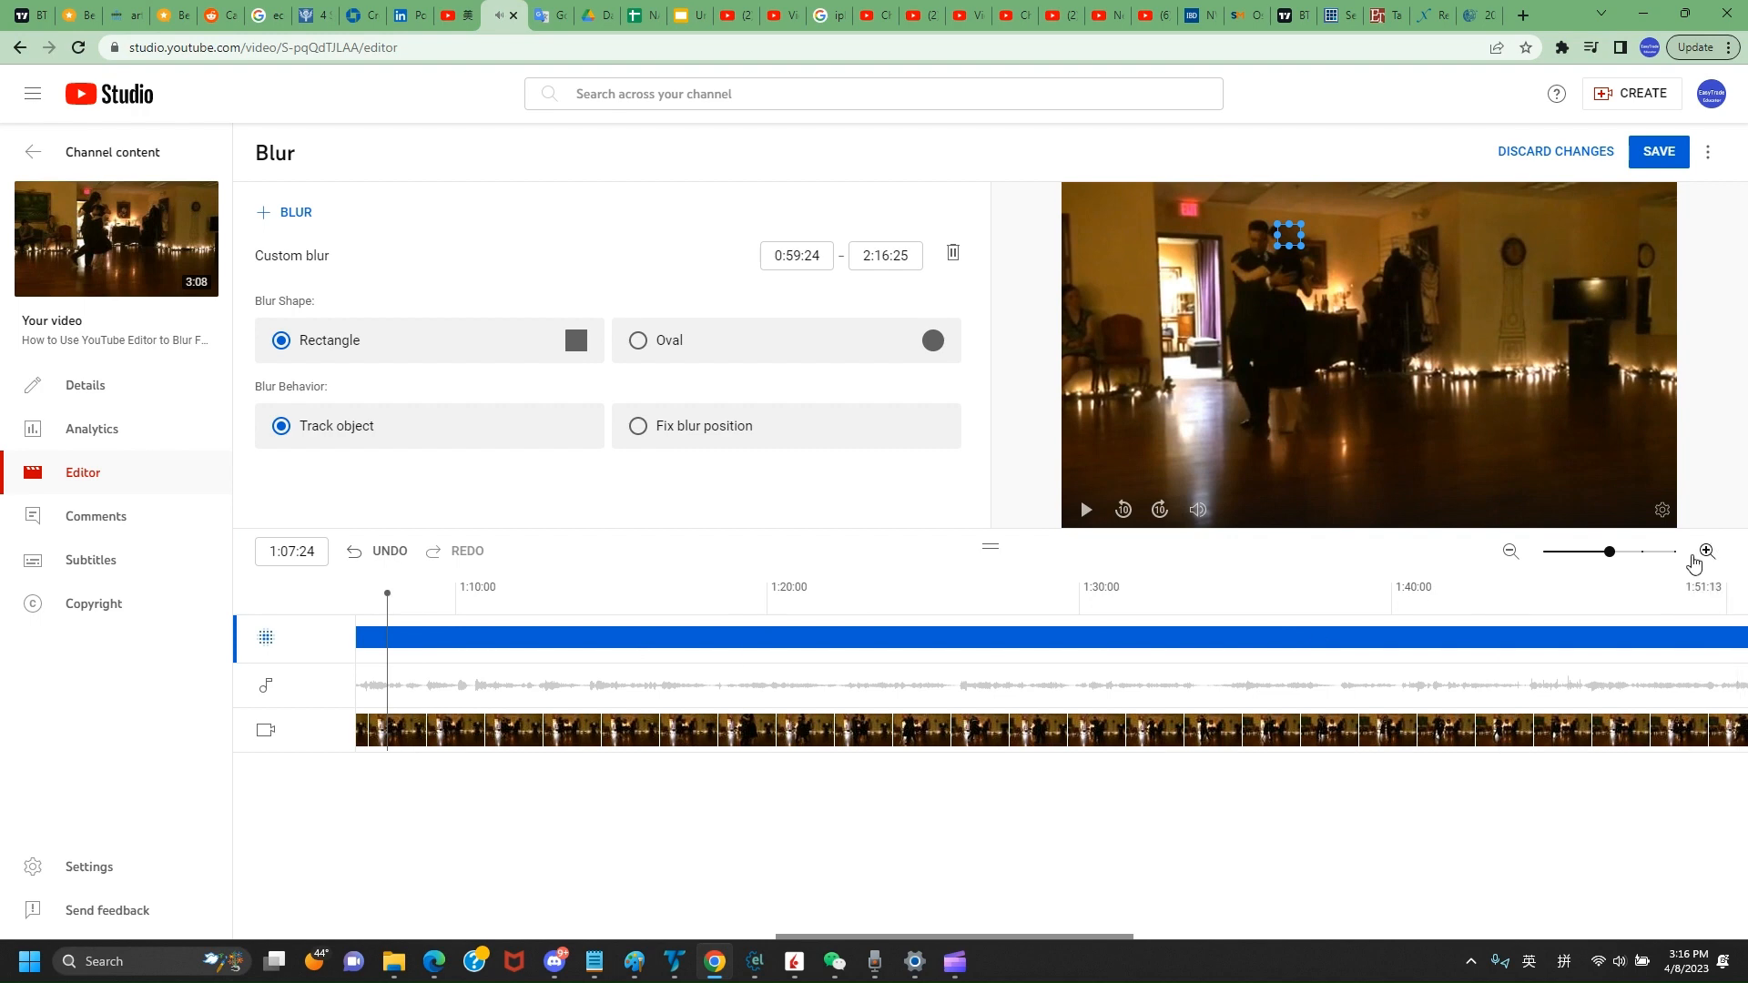
left_click(370, 717)
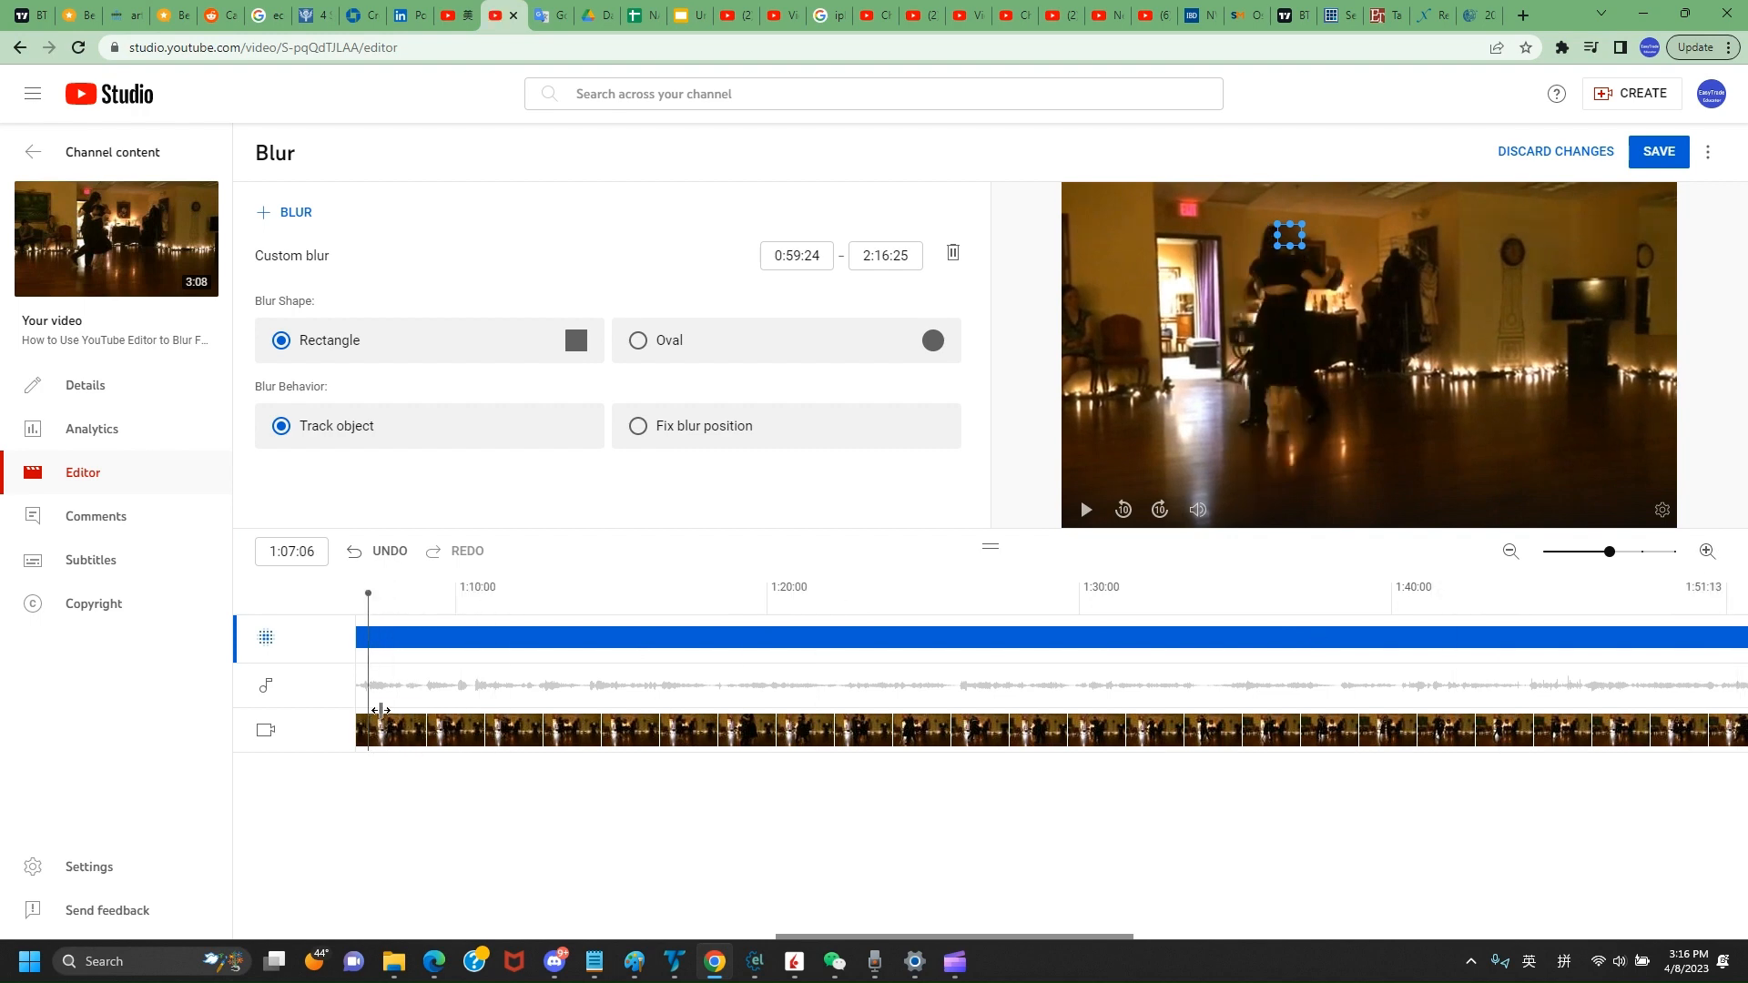
left_click(1707, 552)
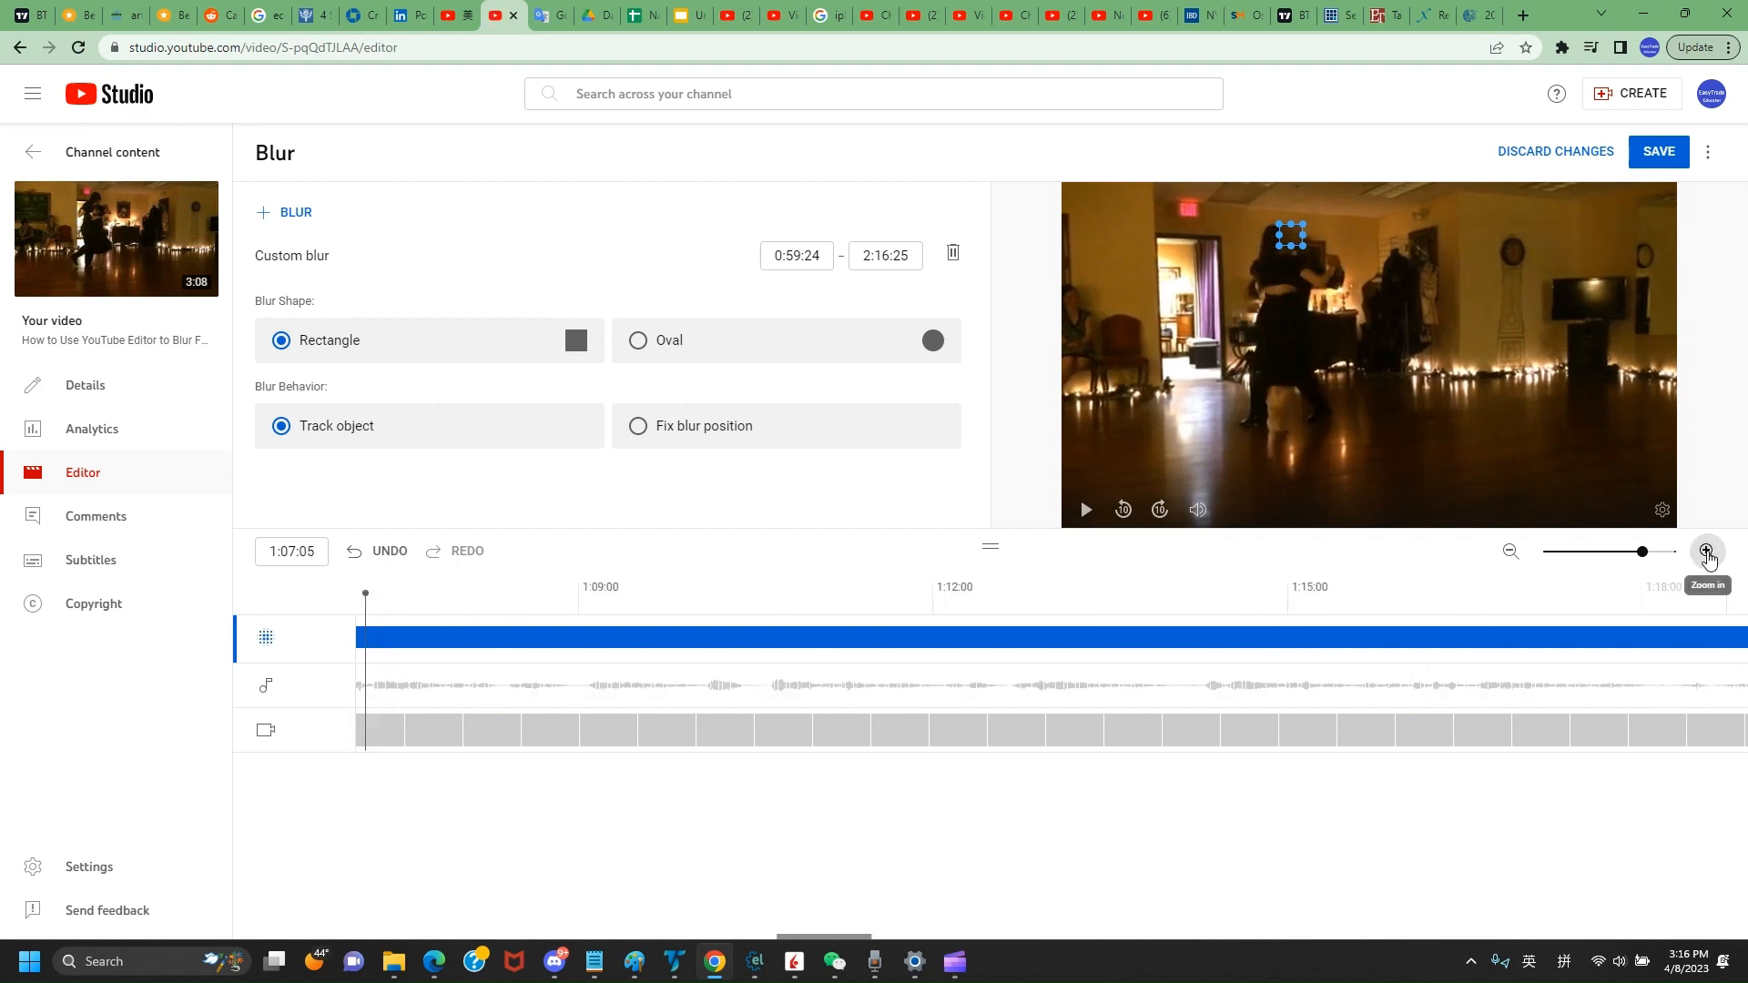
left_click(368, 629)
left_click(1087, 512)
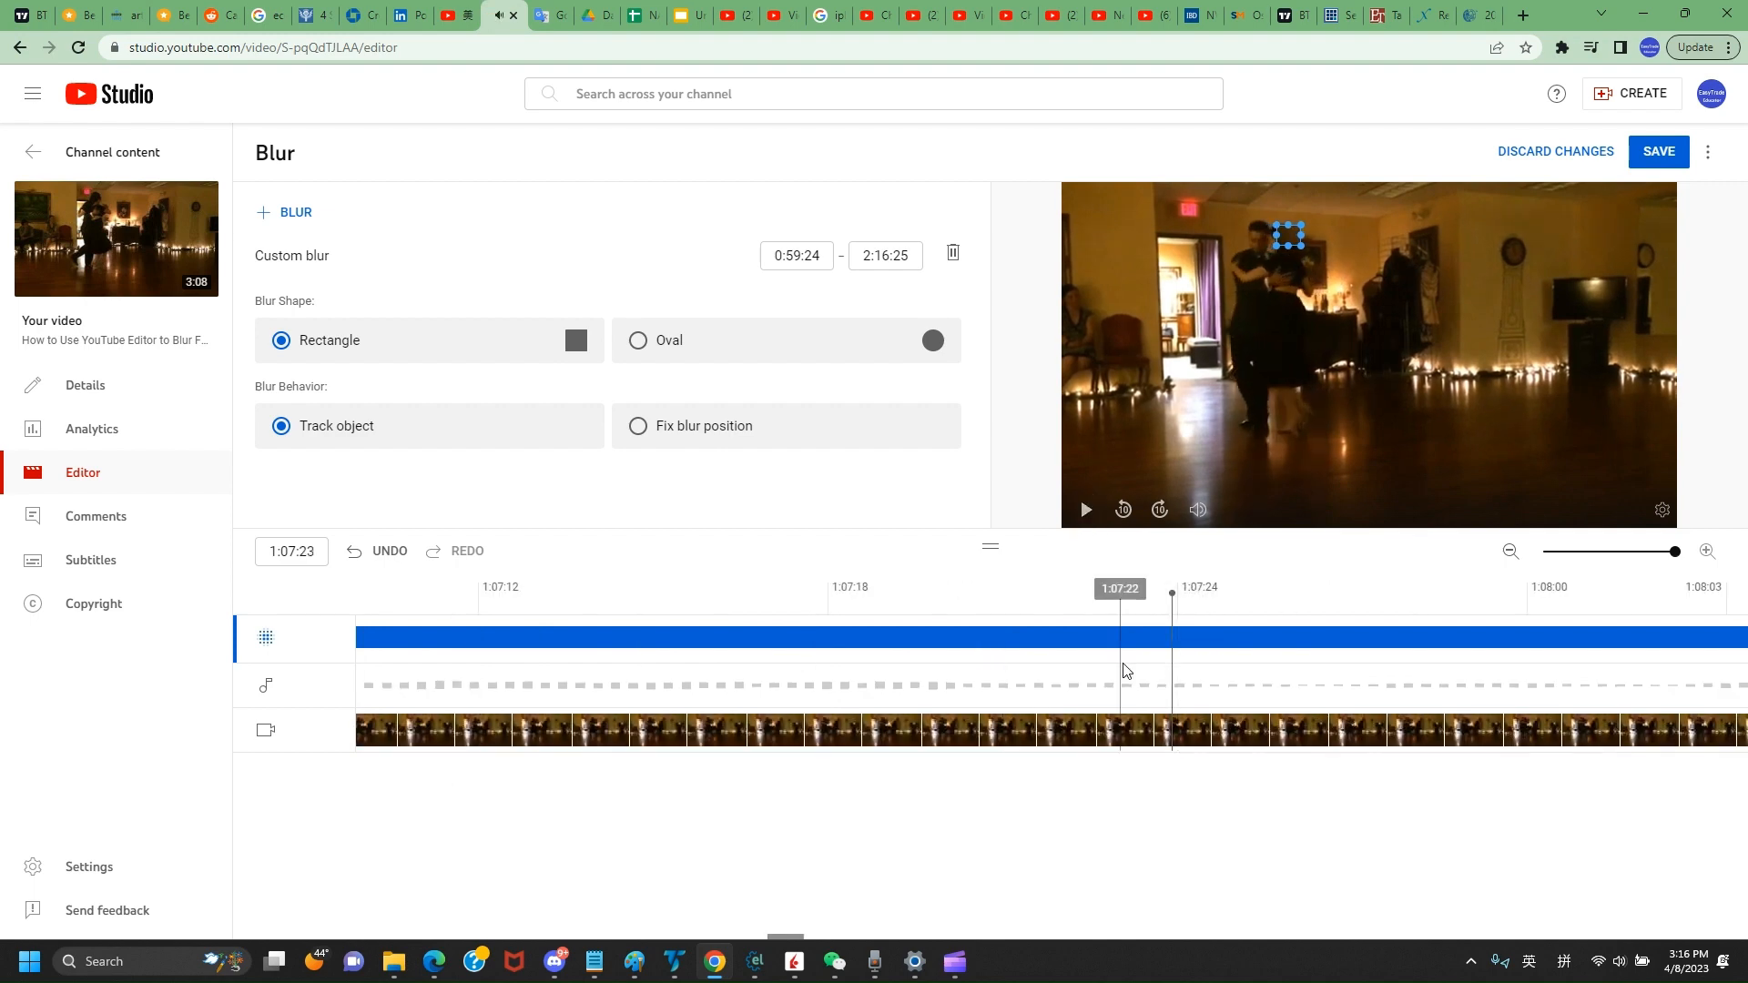
Step back to frame 1:07:11 and move the blur box back onto the male dancer's head
left_click(991, 694)
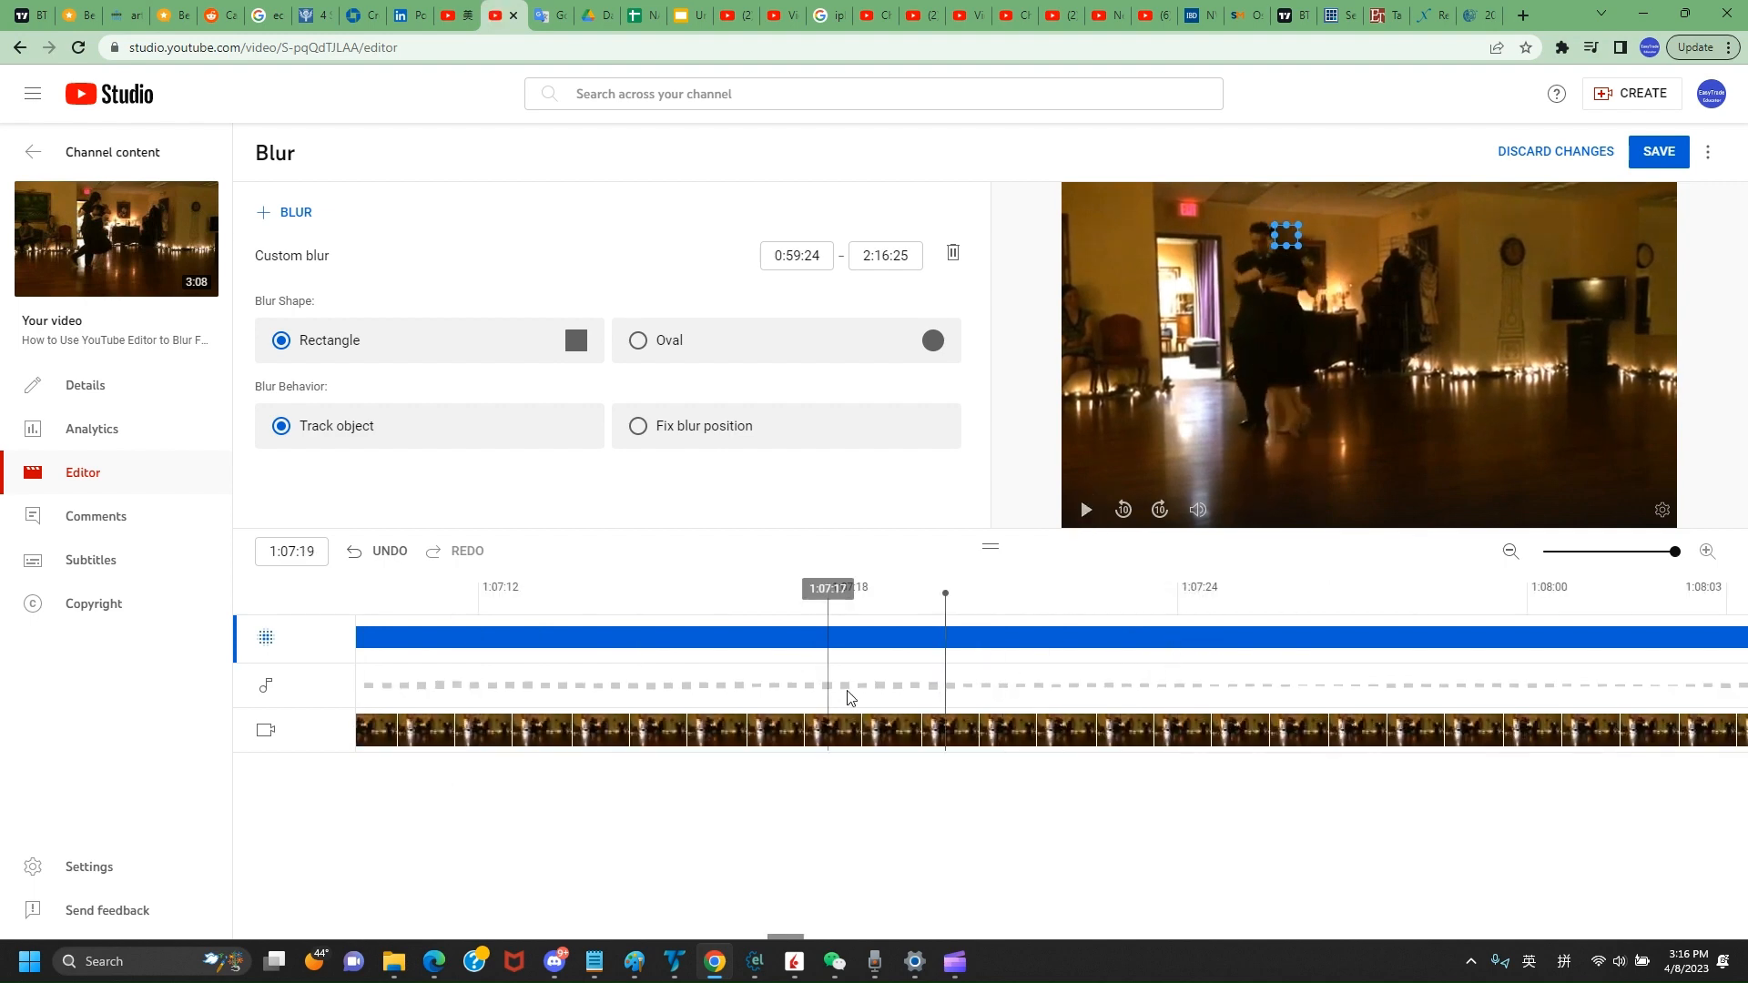
left_click(846, 694)
left_click(761, 695)
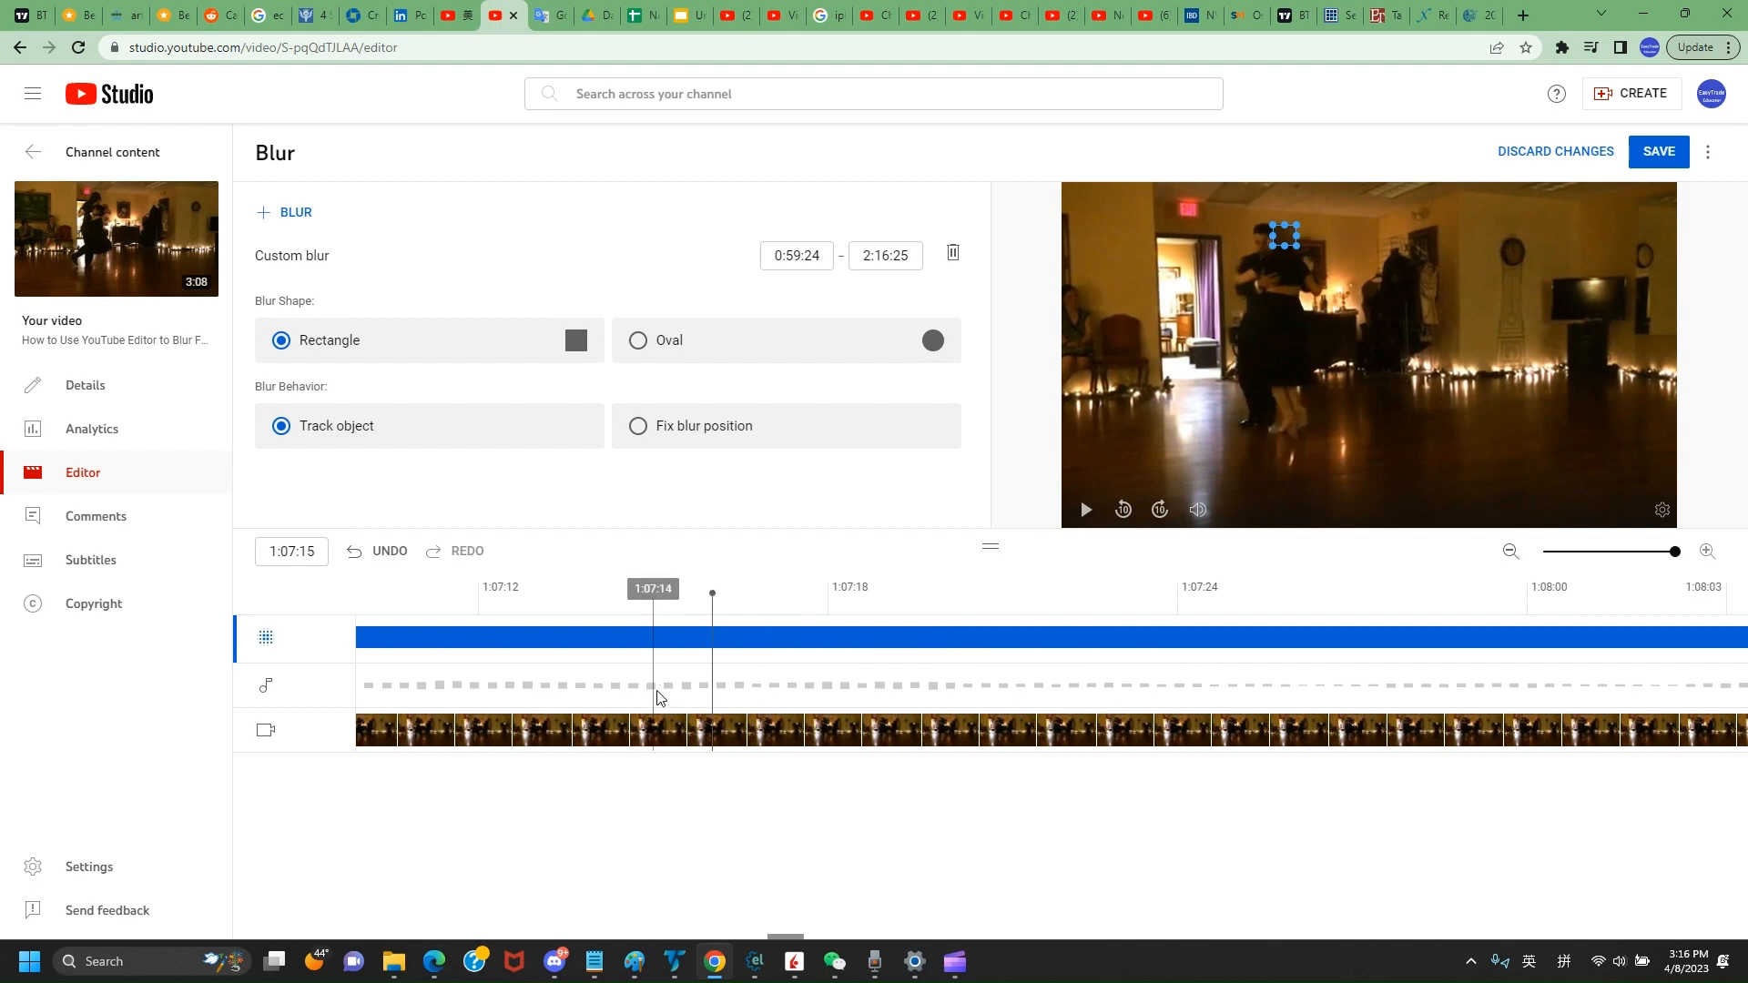
left_click(652, 690)
left_click(558, 694)
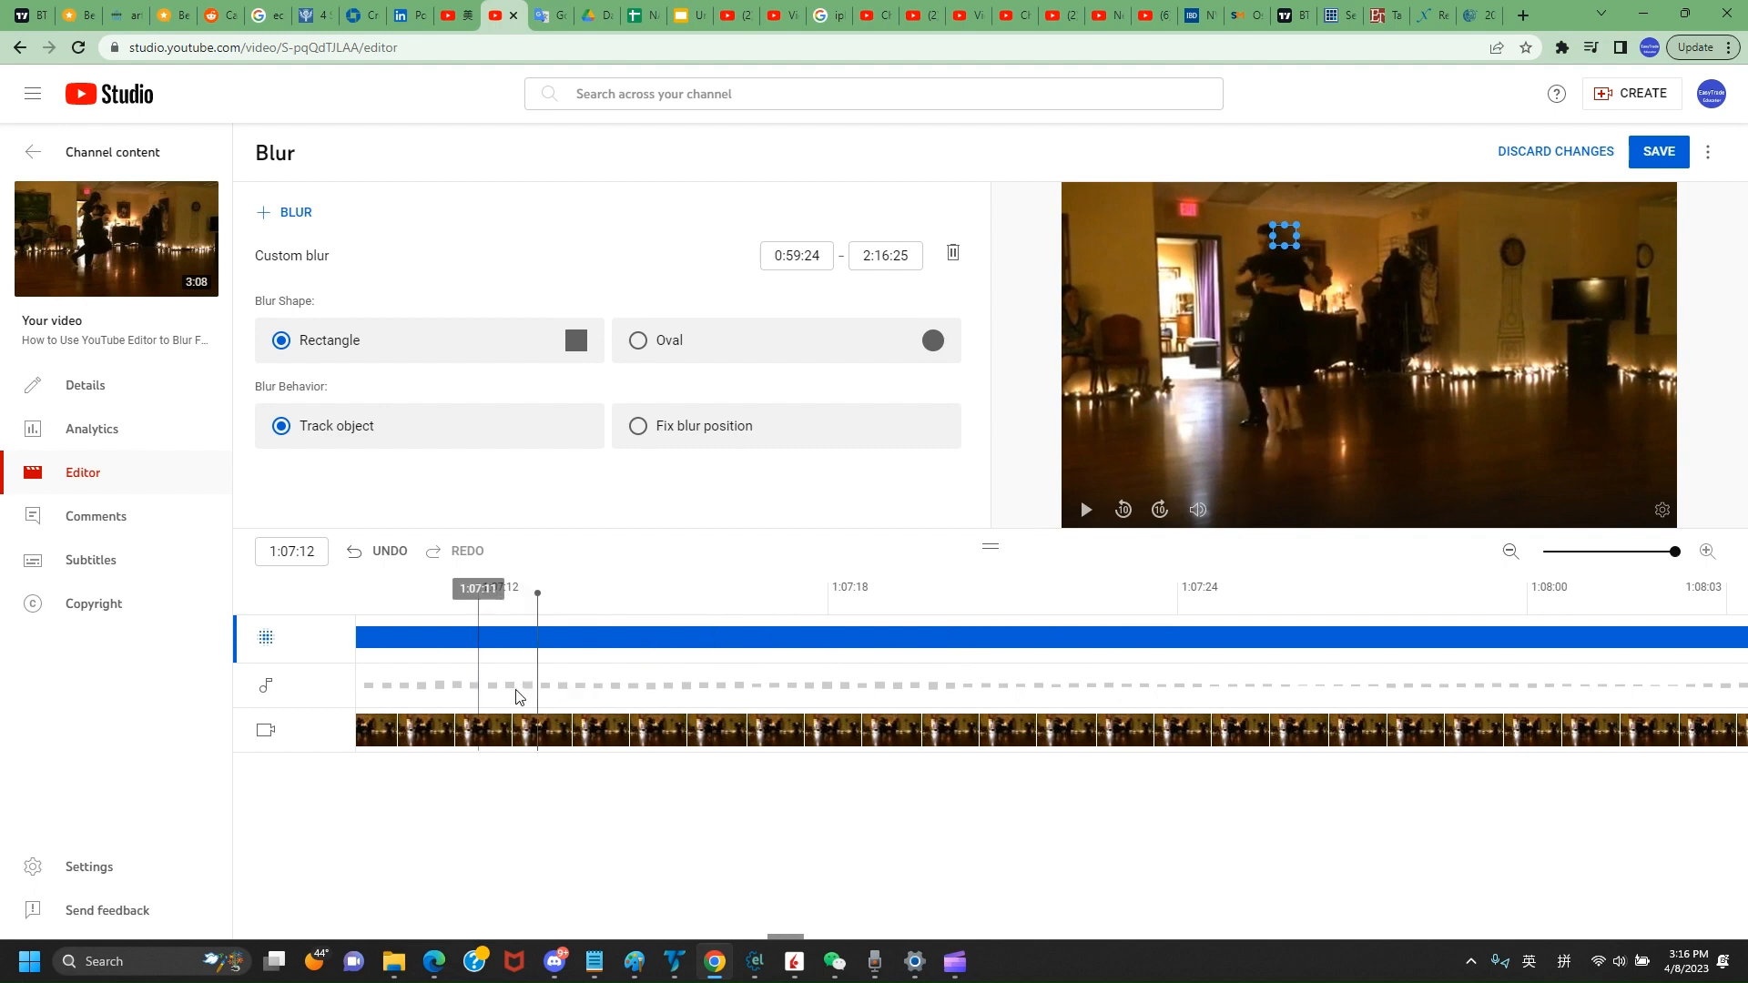
left_click(519, 697)
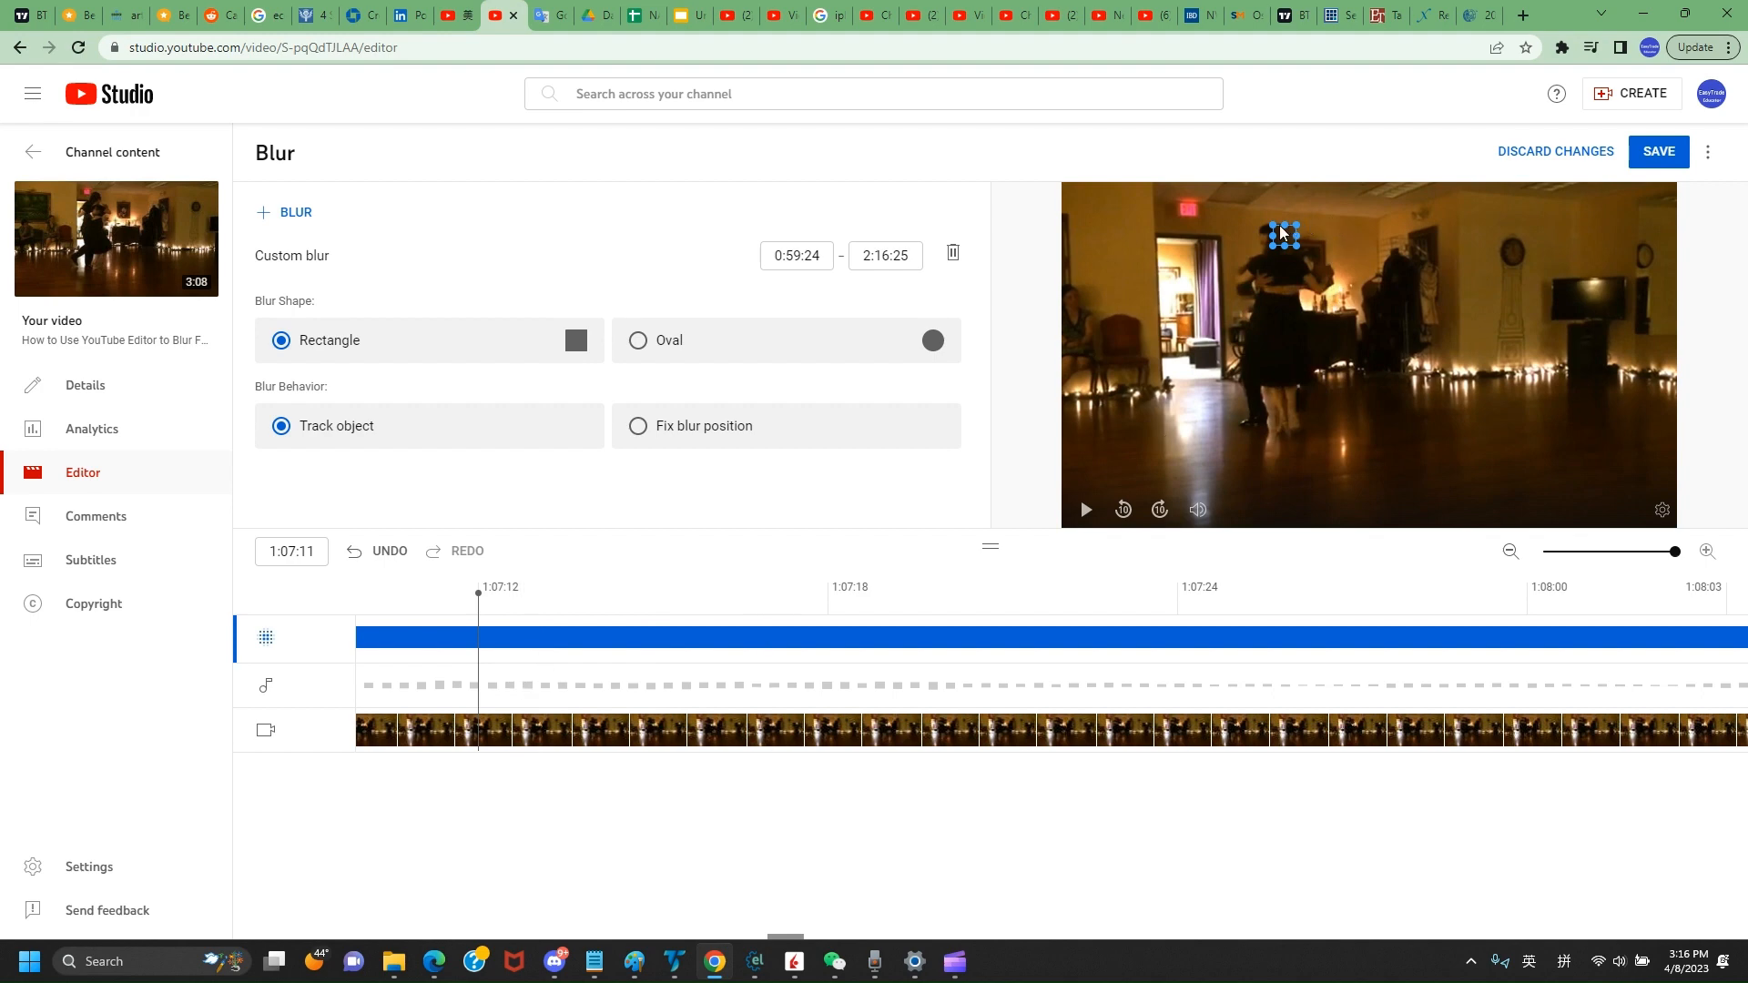
left_click_drag(1282, 234, 1264, 234)
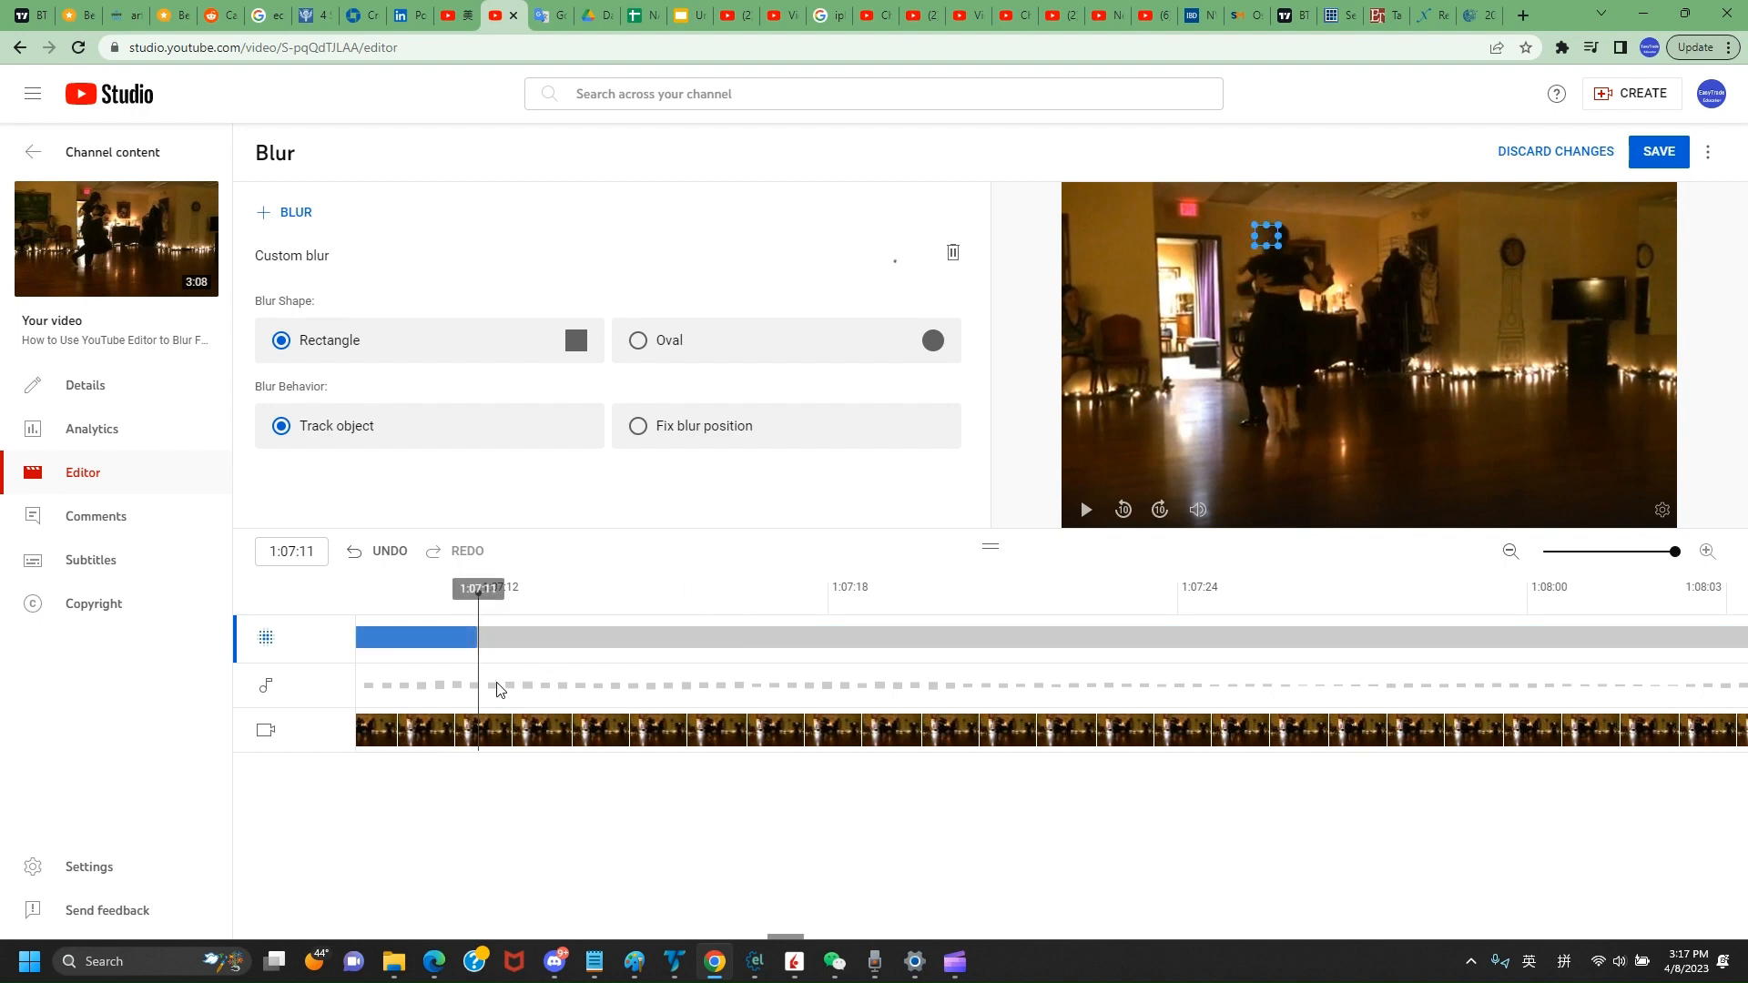
Play the video on from 1:07:11 to about 1:15:16 to check the corrected blur tracking
left_click(1086, 512)
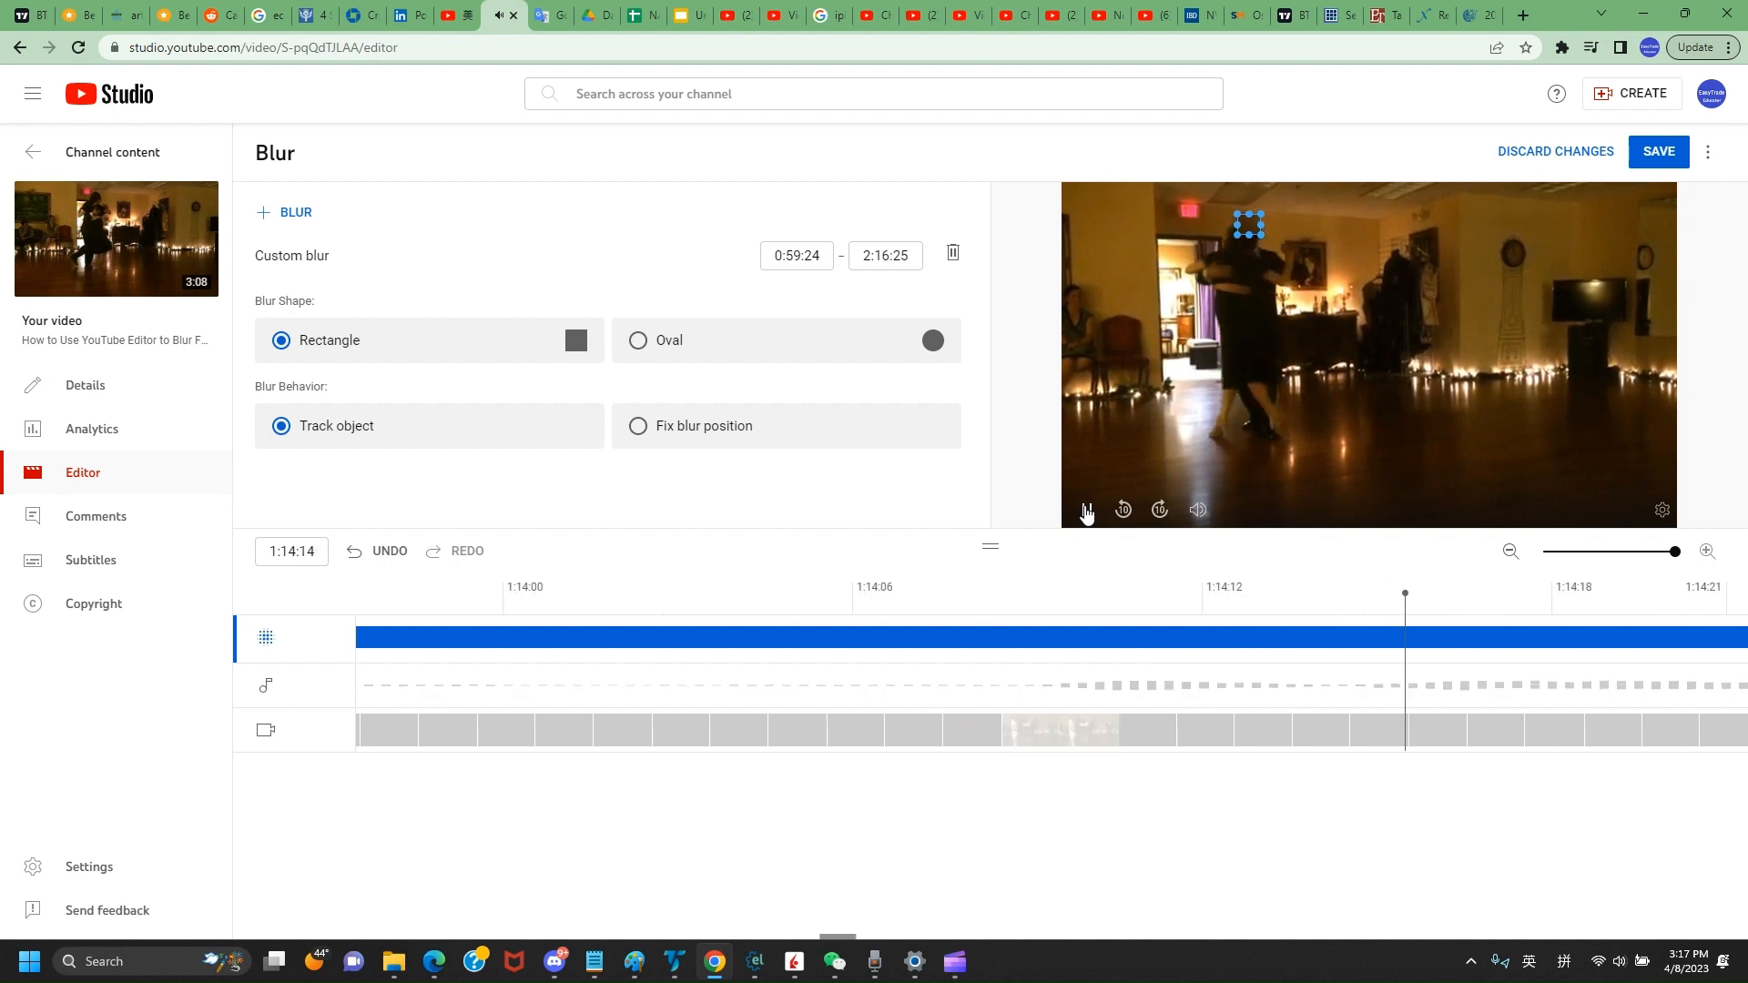
left_click(1086, 510)
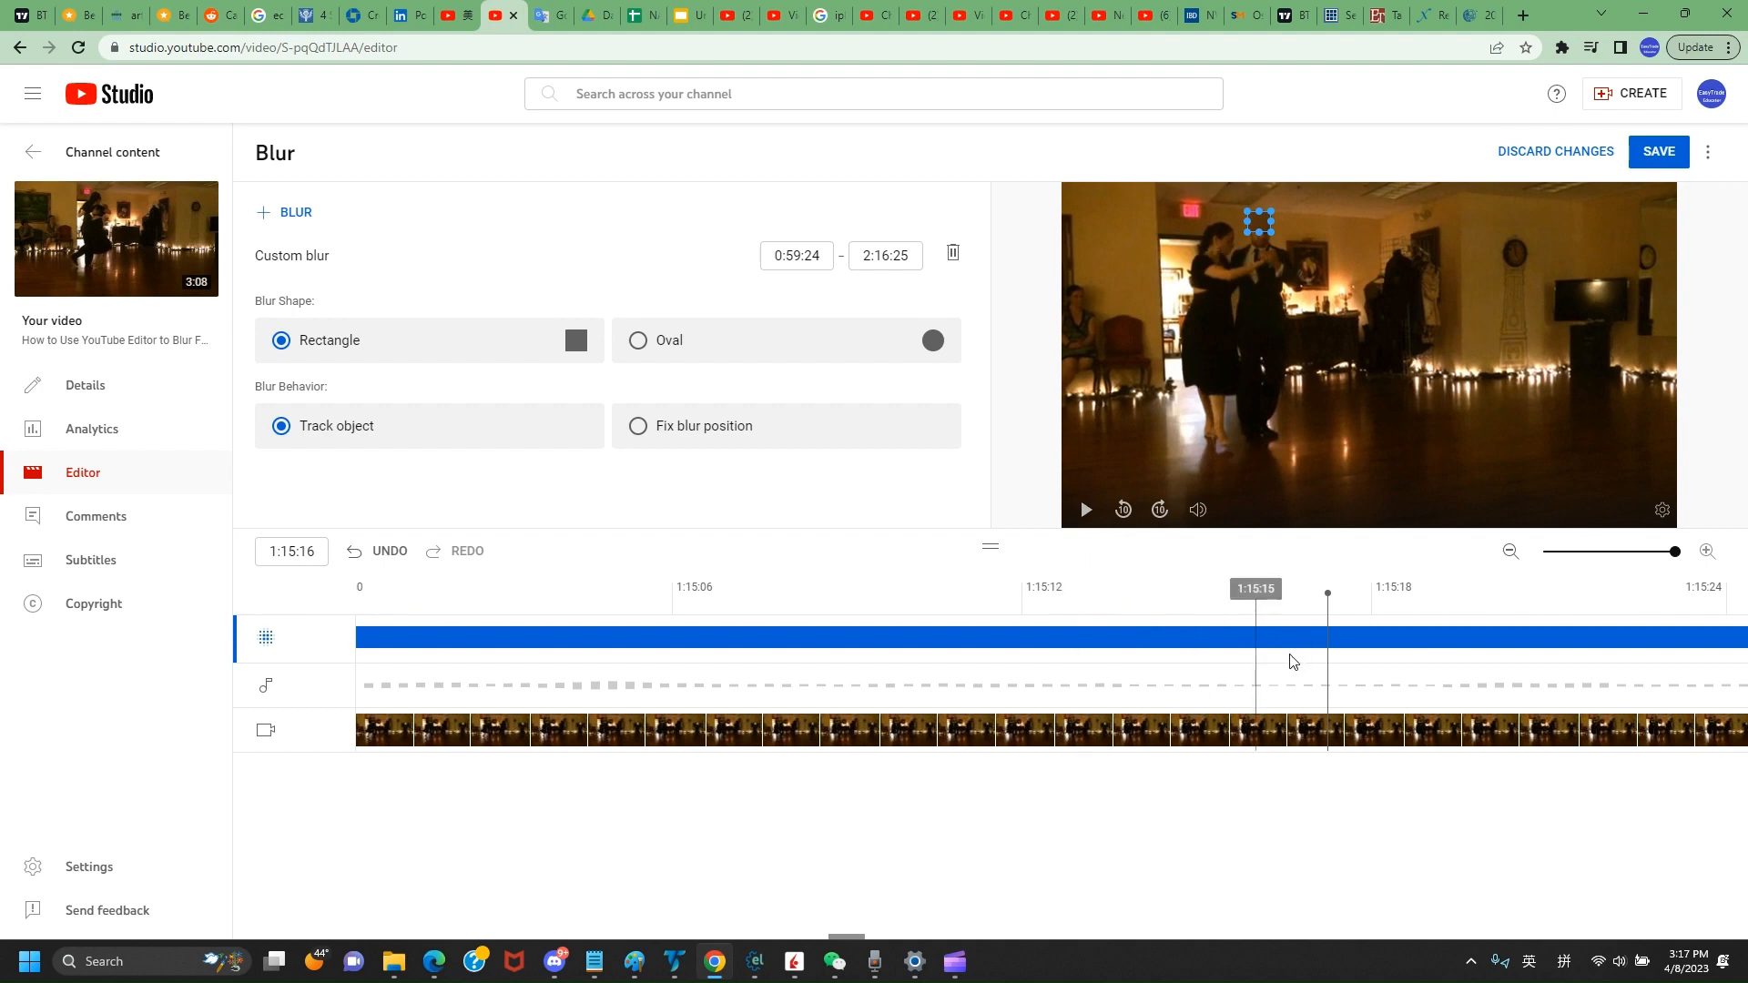
Scrub back through the frames between 1:15:16 and 1:15:00 to examine how the blur follows the male dancer's head
left_click_drag(1291, 656, 1151, 671)
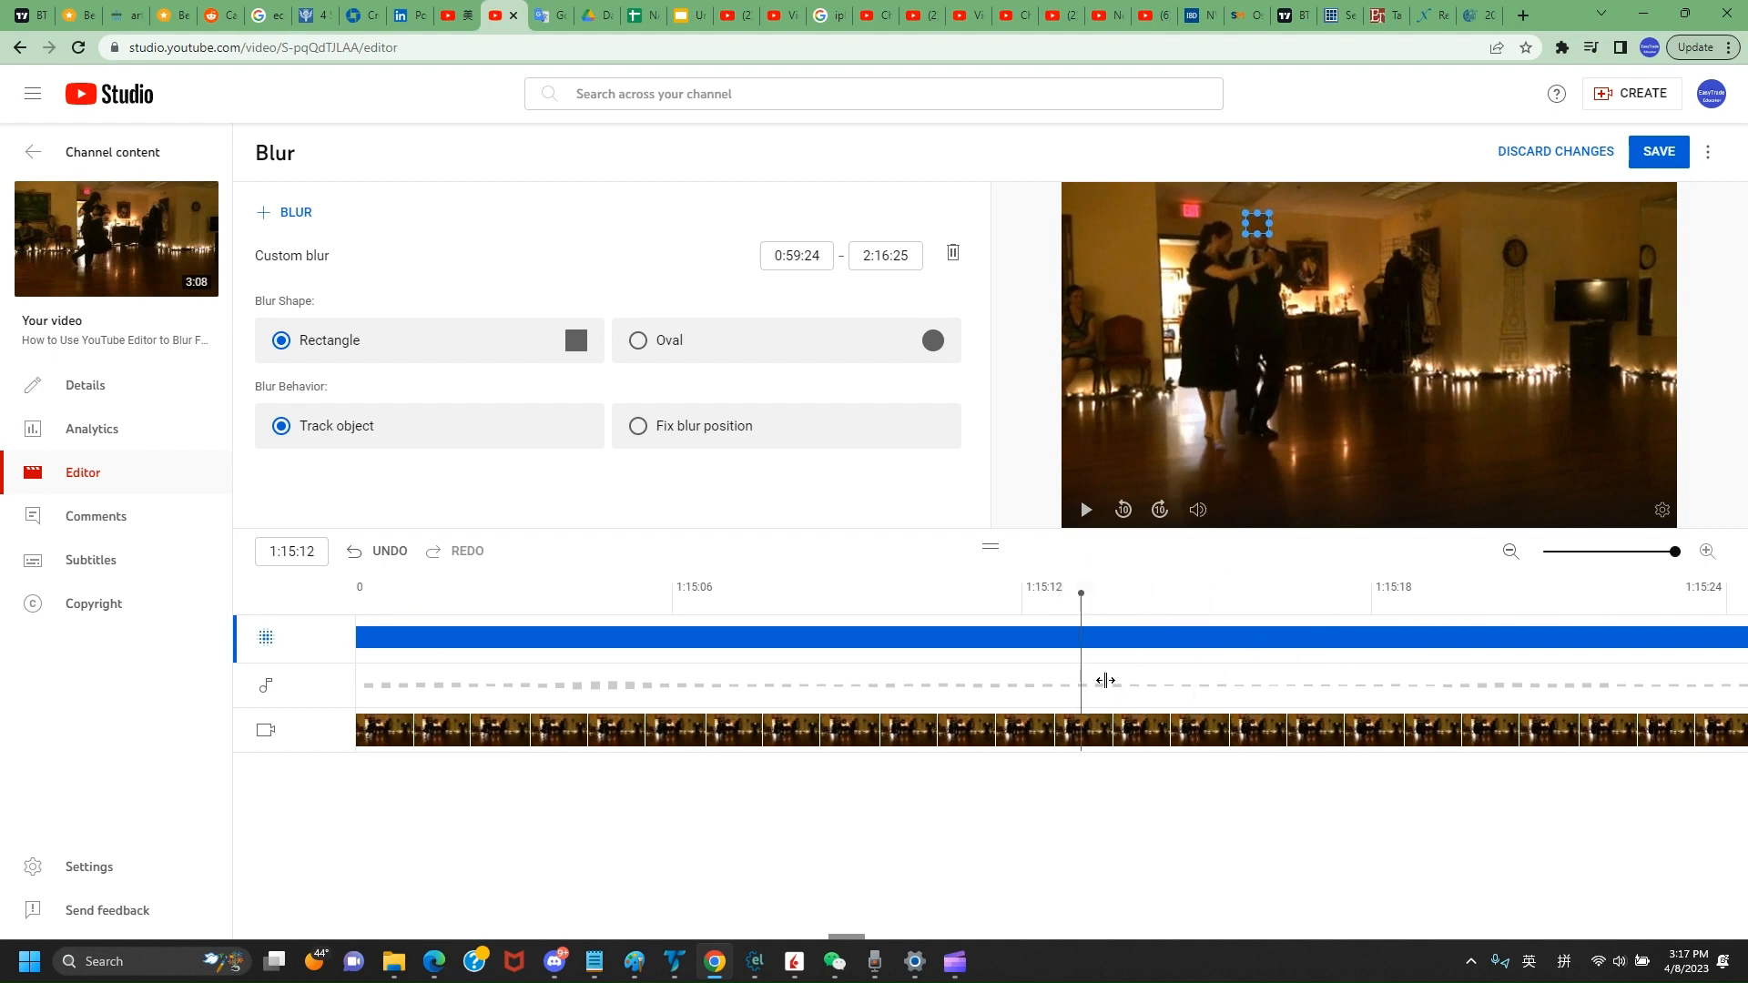
left_click(1052, 687)
left_click_drag(993, 694, 392, 688)
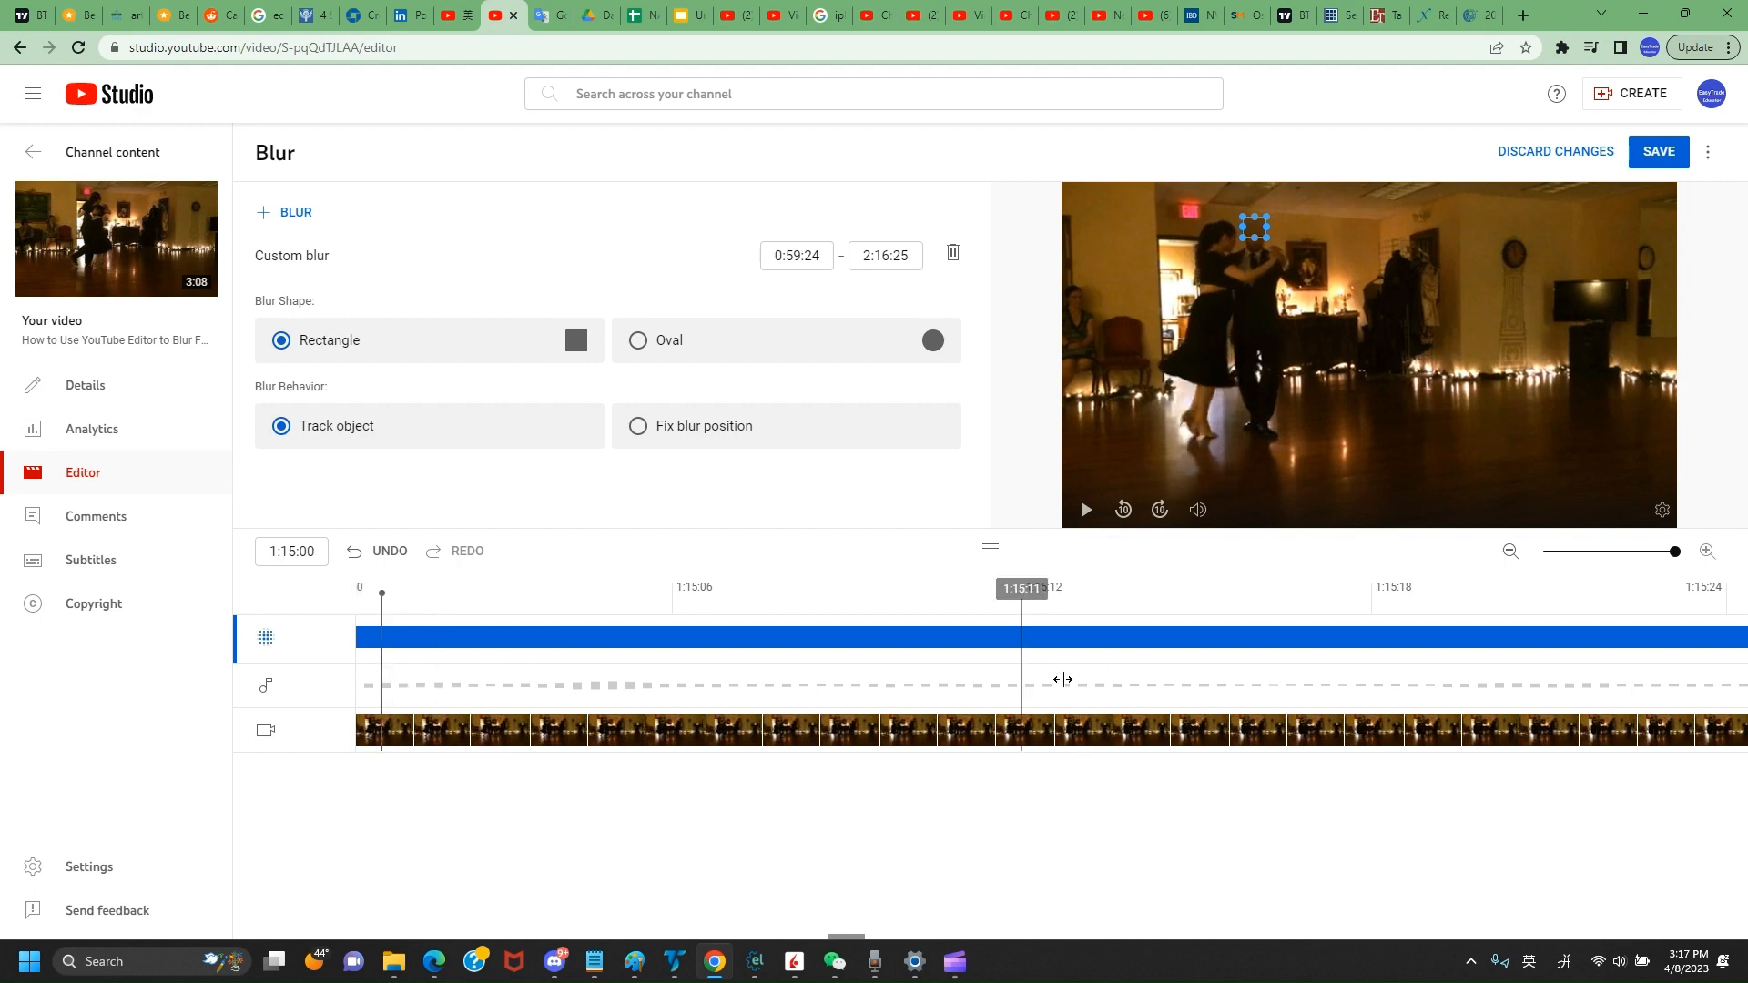
left_click(1006, 735)
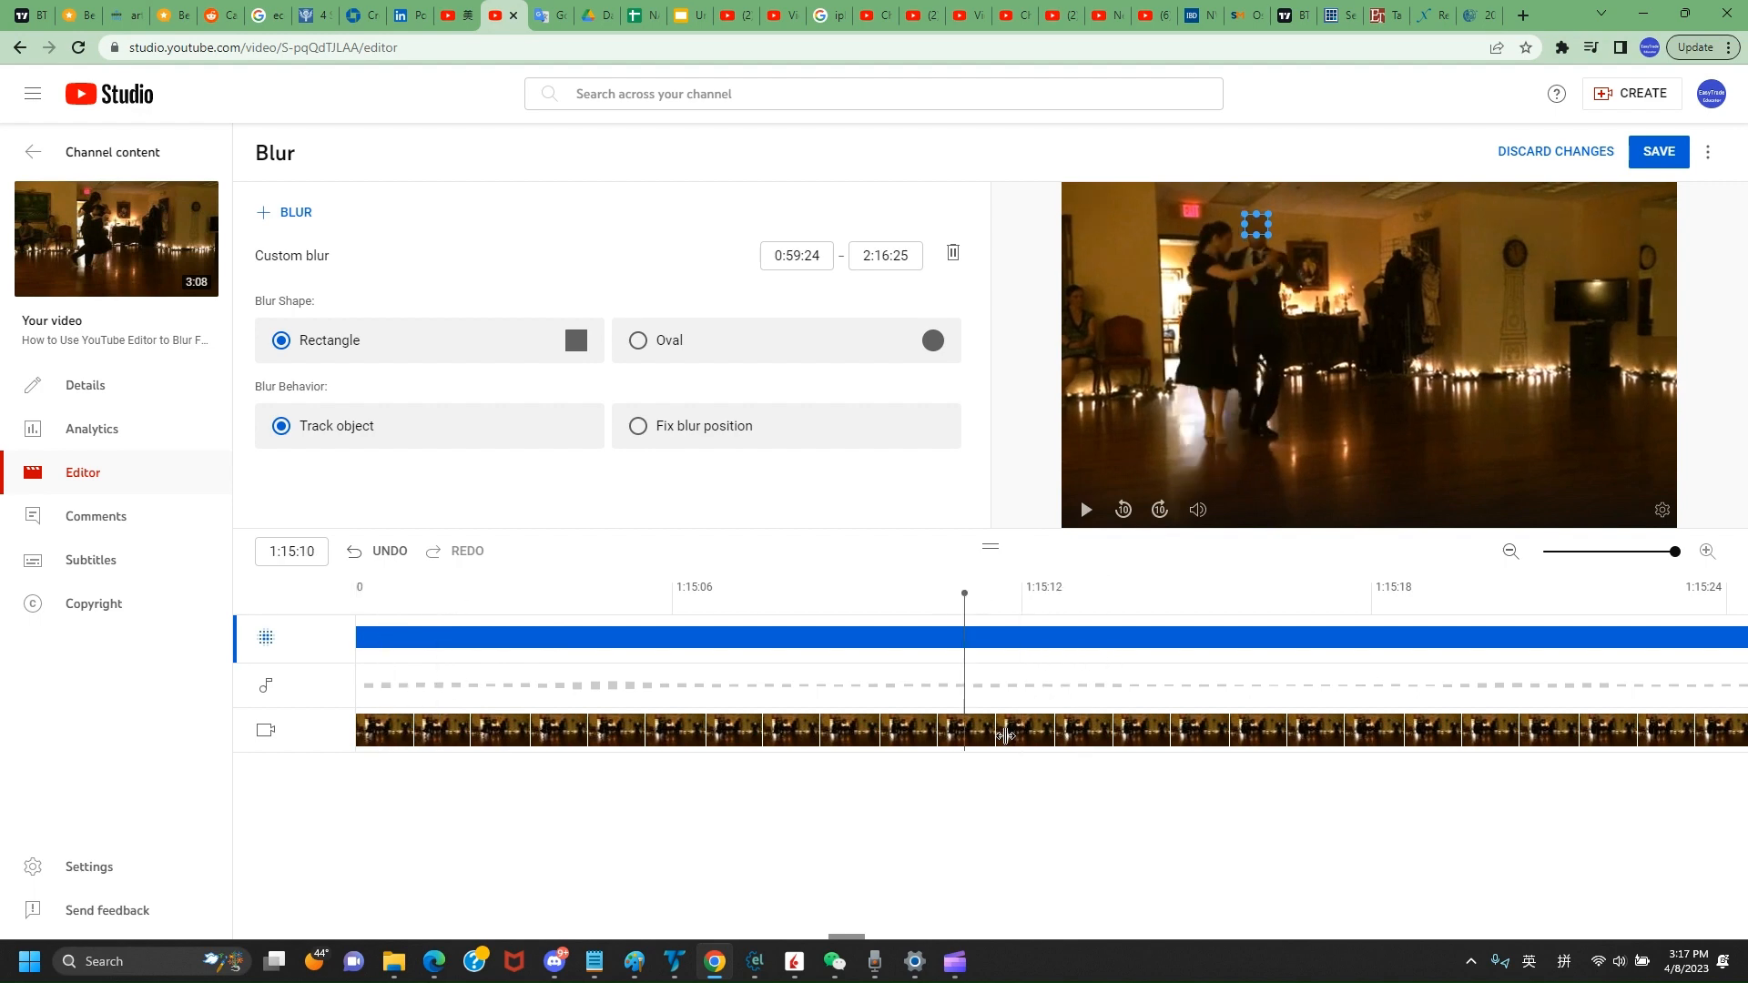
left_click(462, 694)
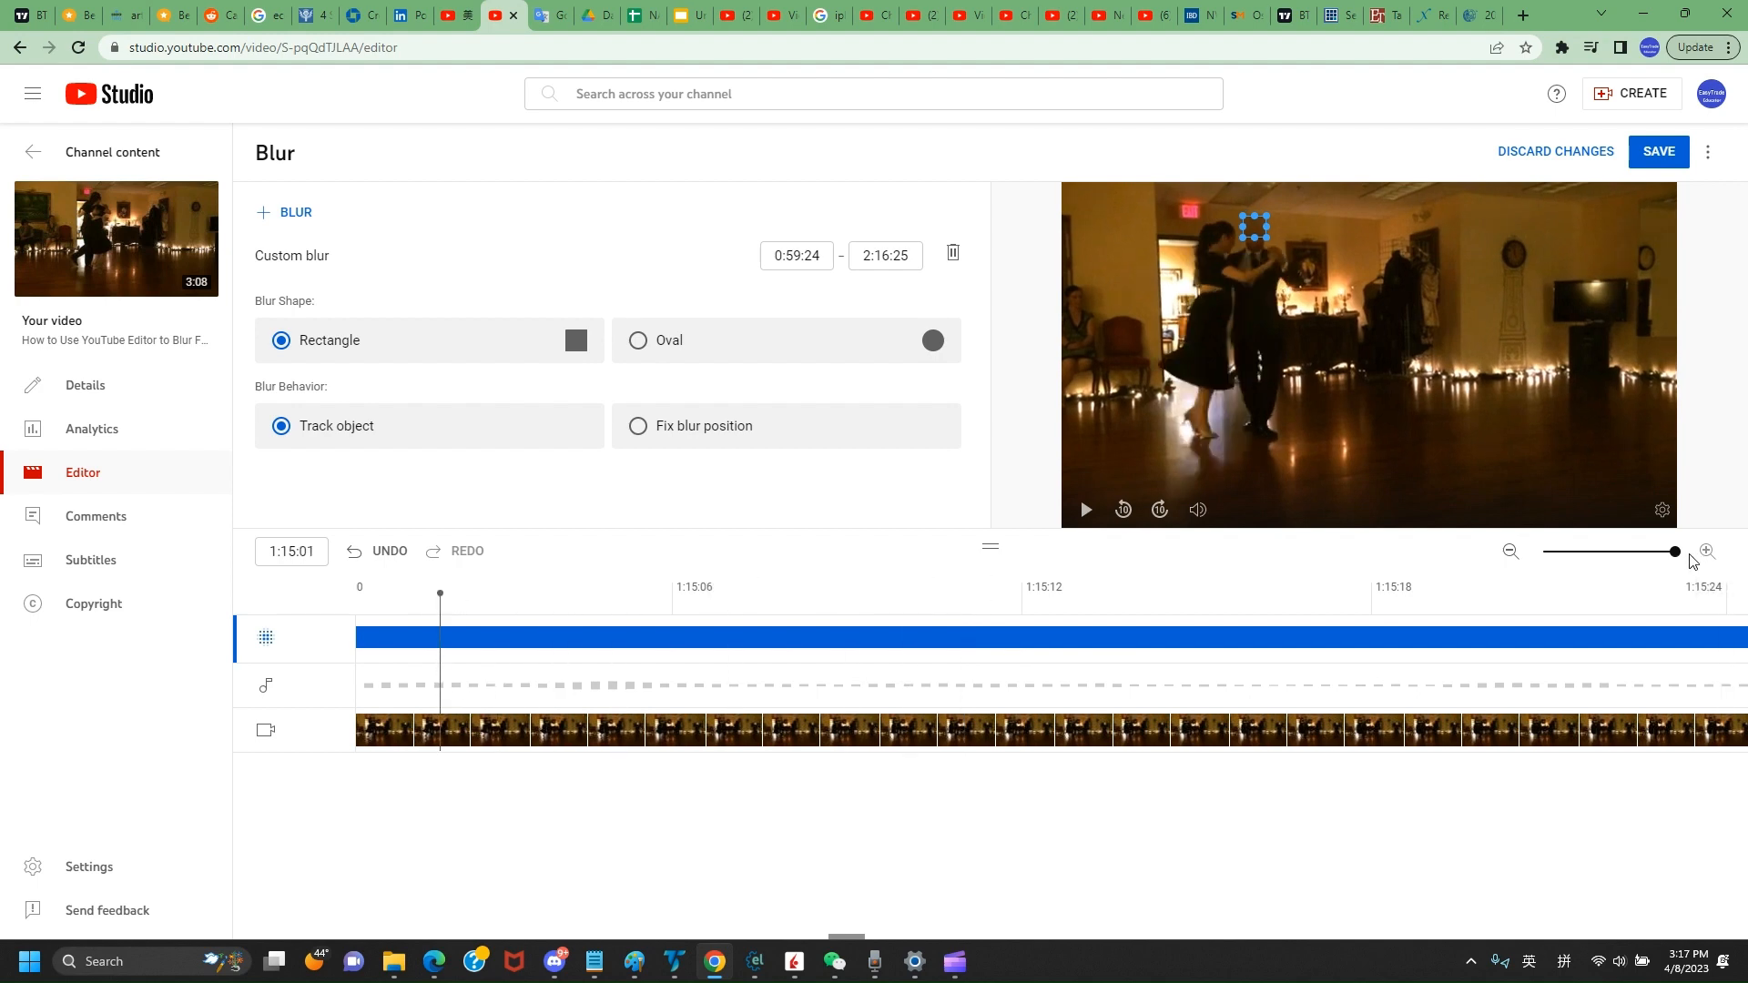
Play the section from 1:13:17 to 1:14:24 and extend the blur box downward over the male dancer's face
left_click(1509, 552)
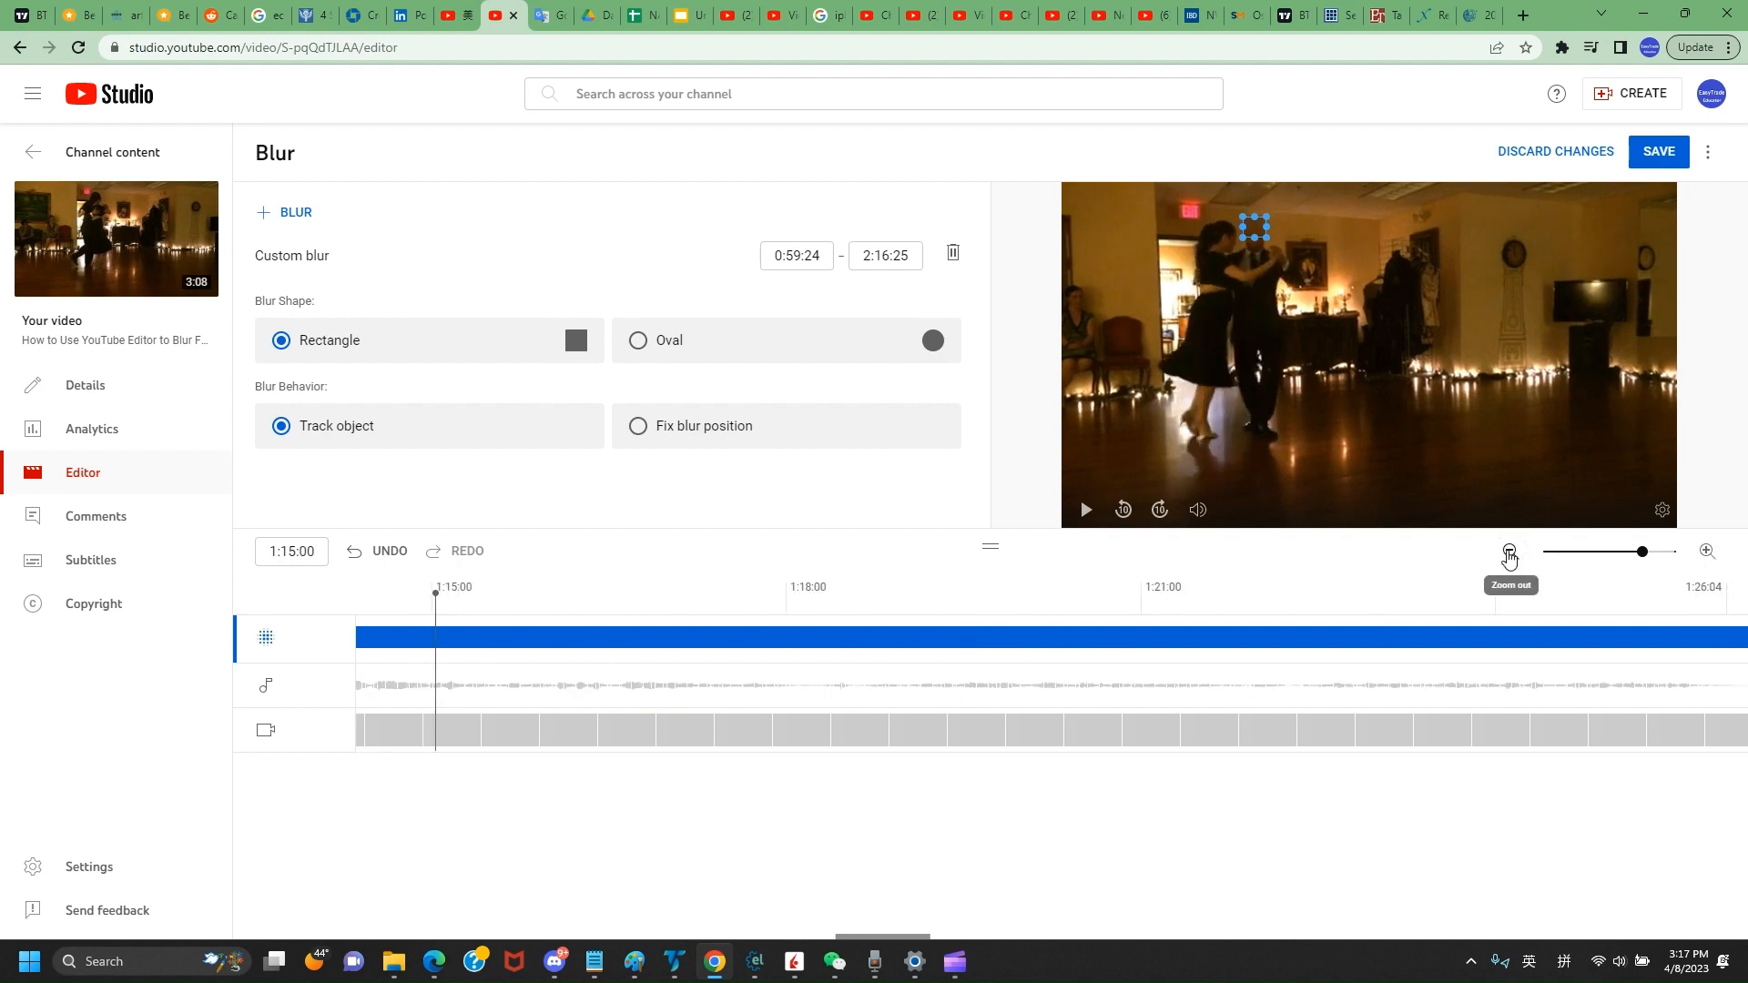
left_click(1508, 552)
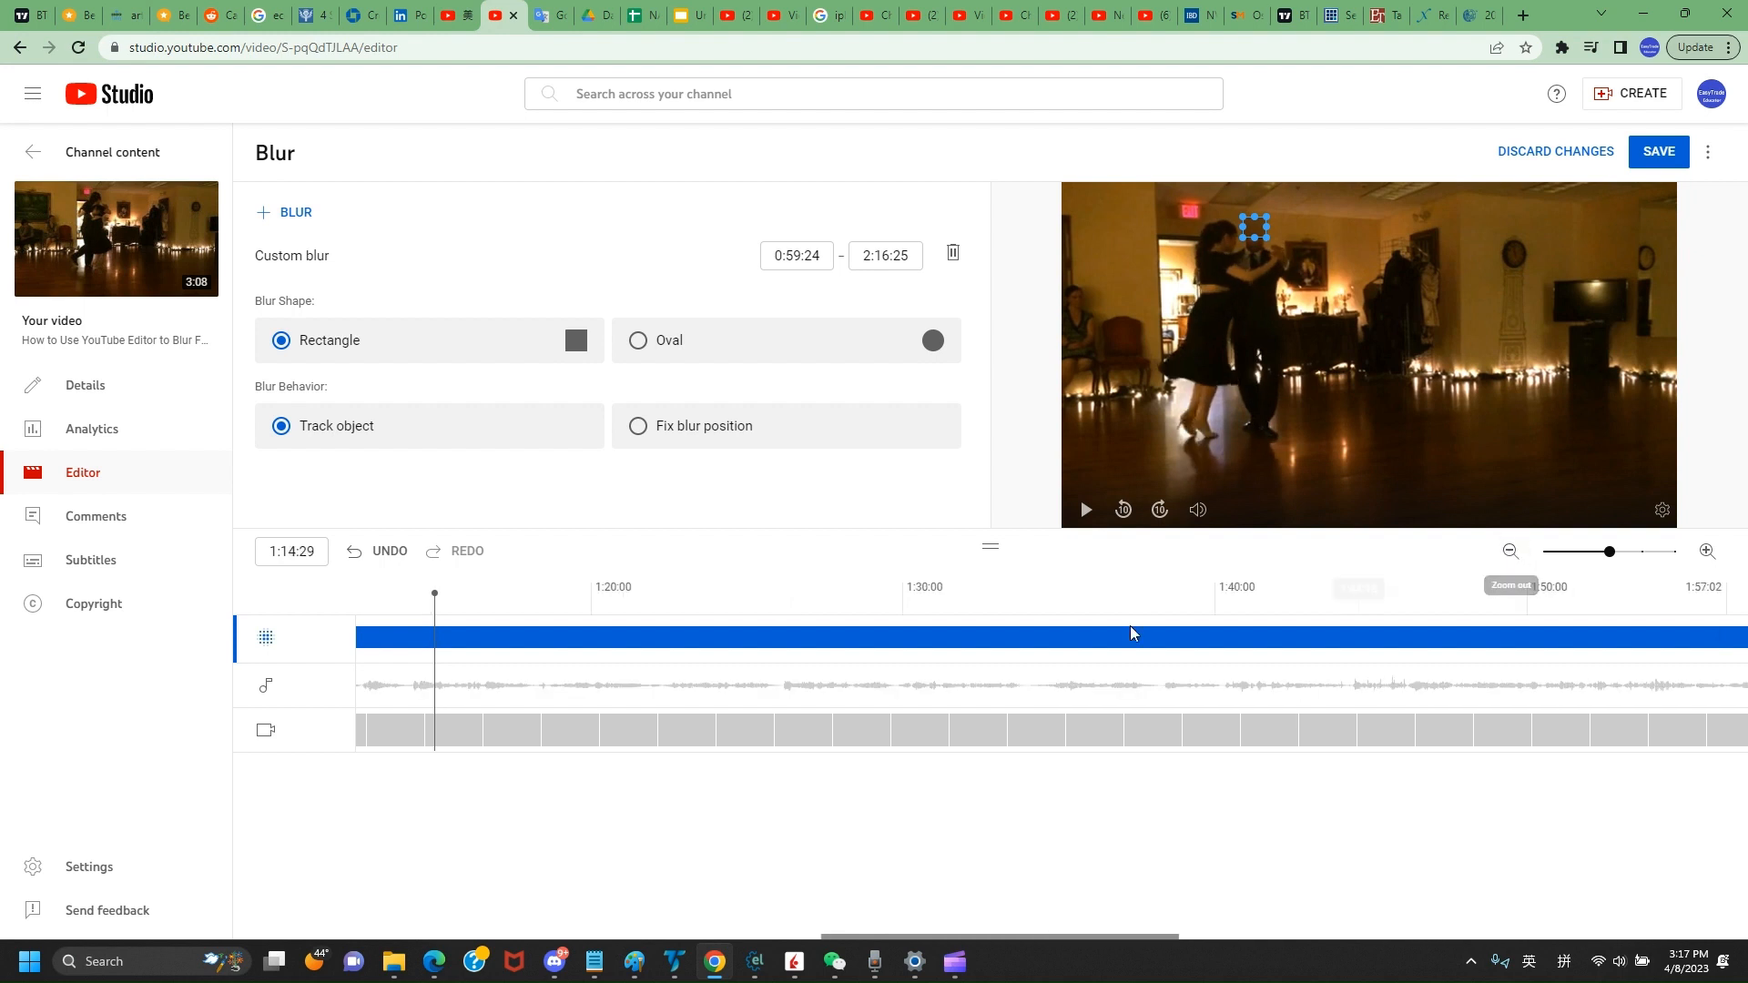
left_click(392, 697)
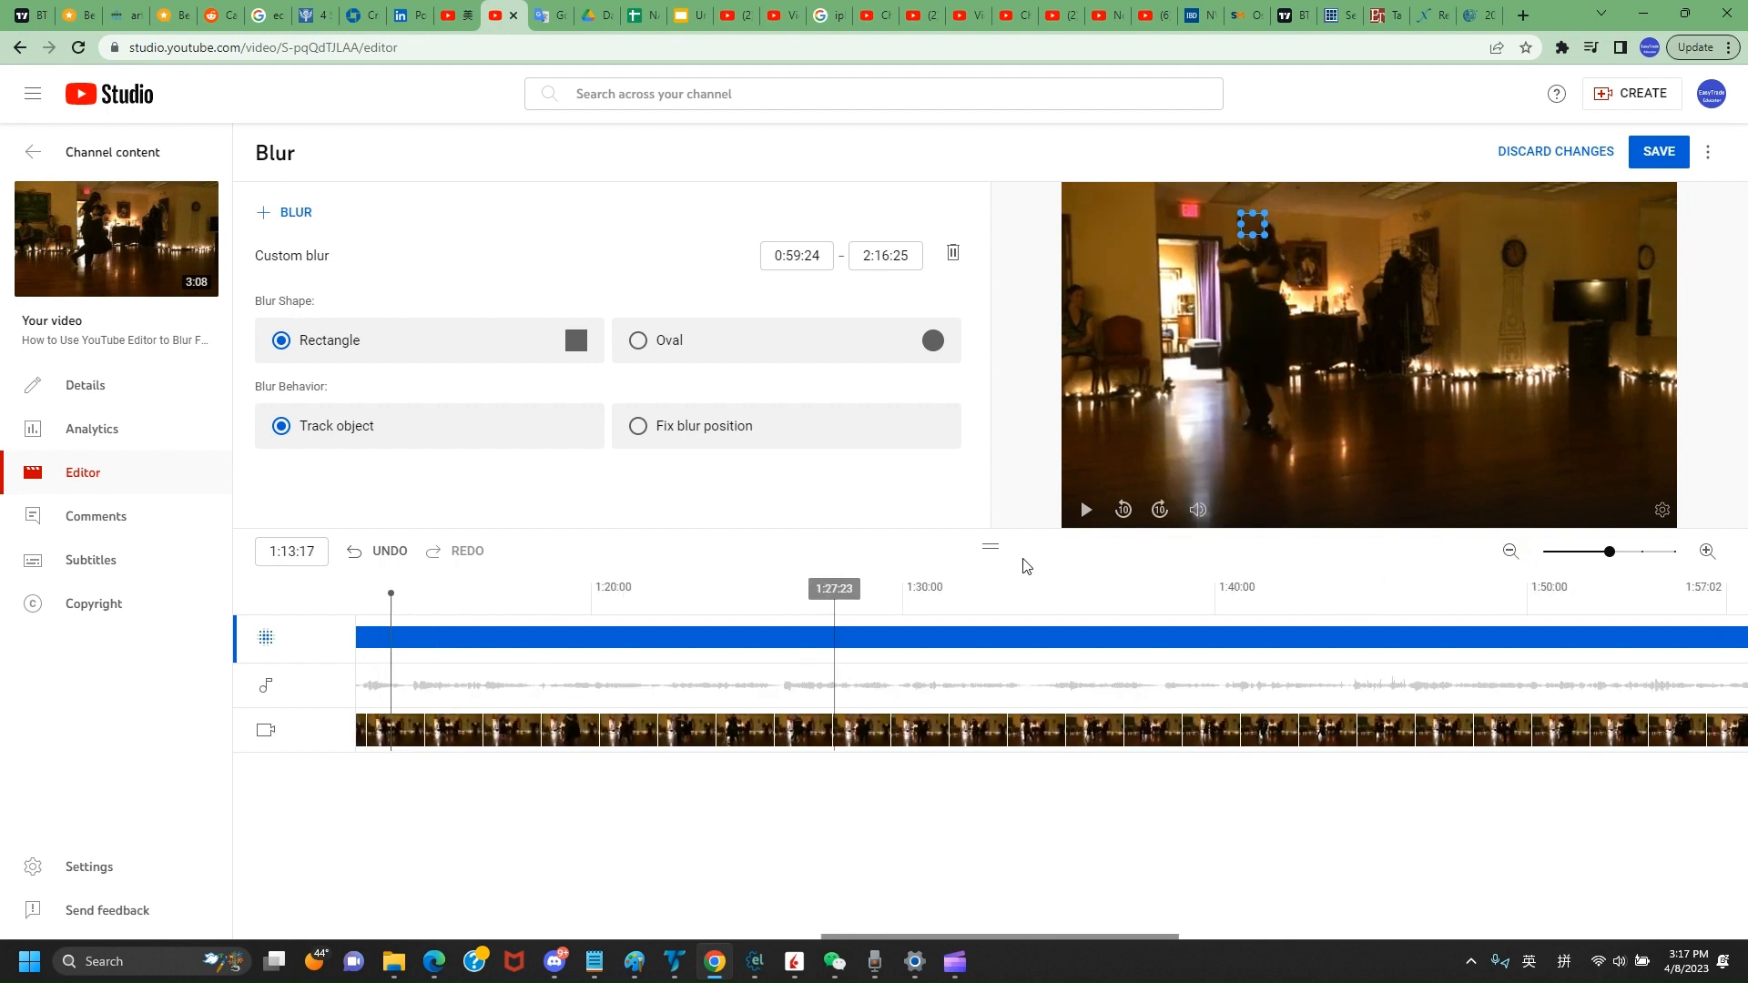
left_click(1085, 513)
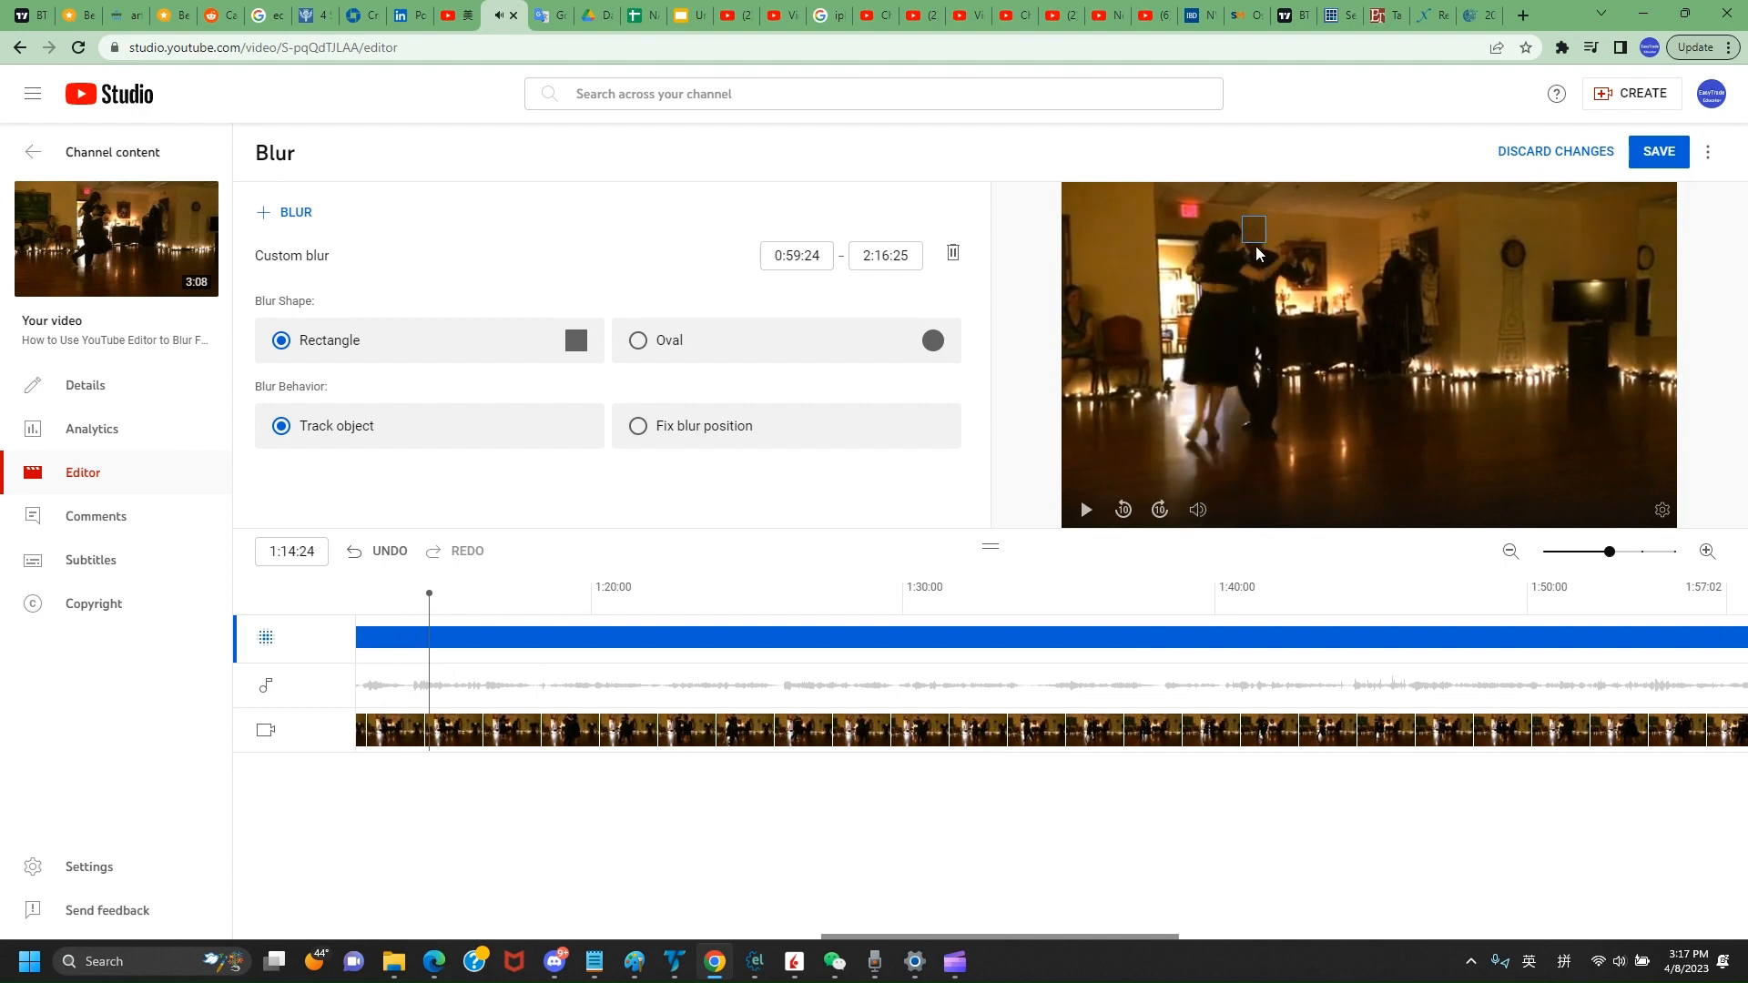
left_click_drag(1257, 249, 1254, 265)
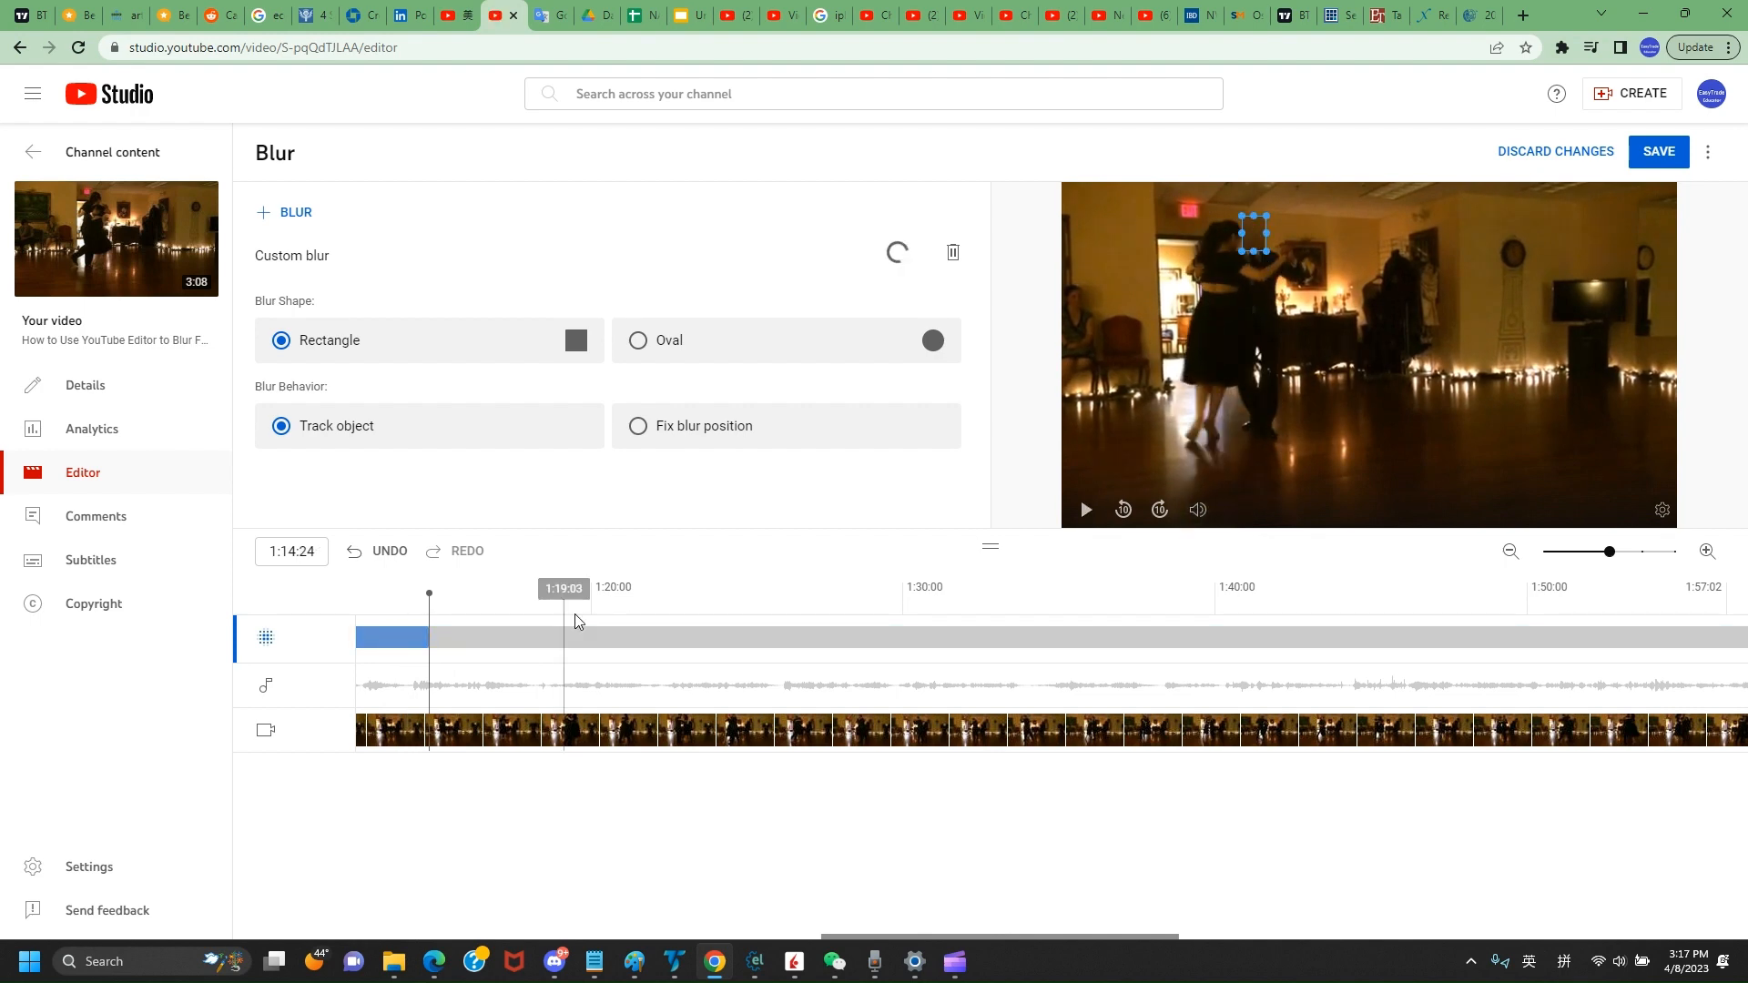
Play the video on to 1:17:25 and move the blur box back onto the male dancer's head
left_click(1087, 513)
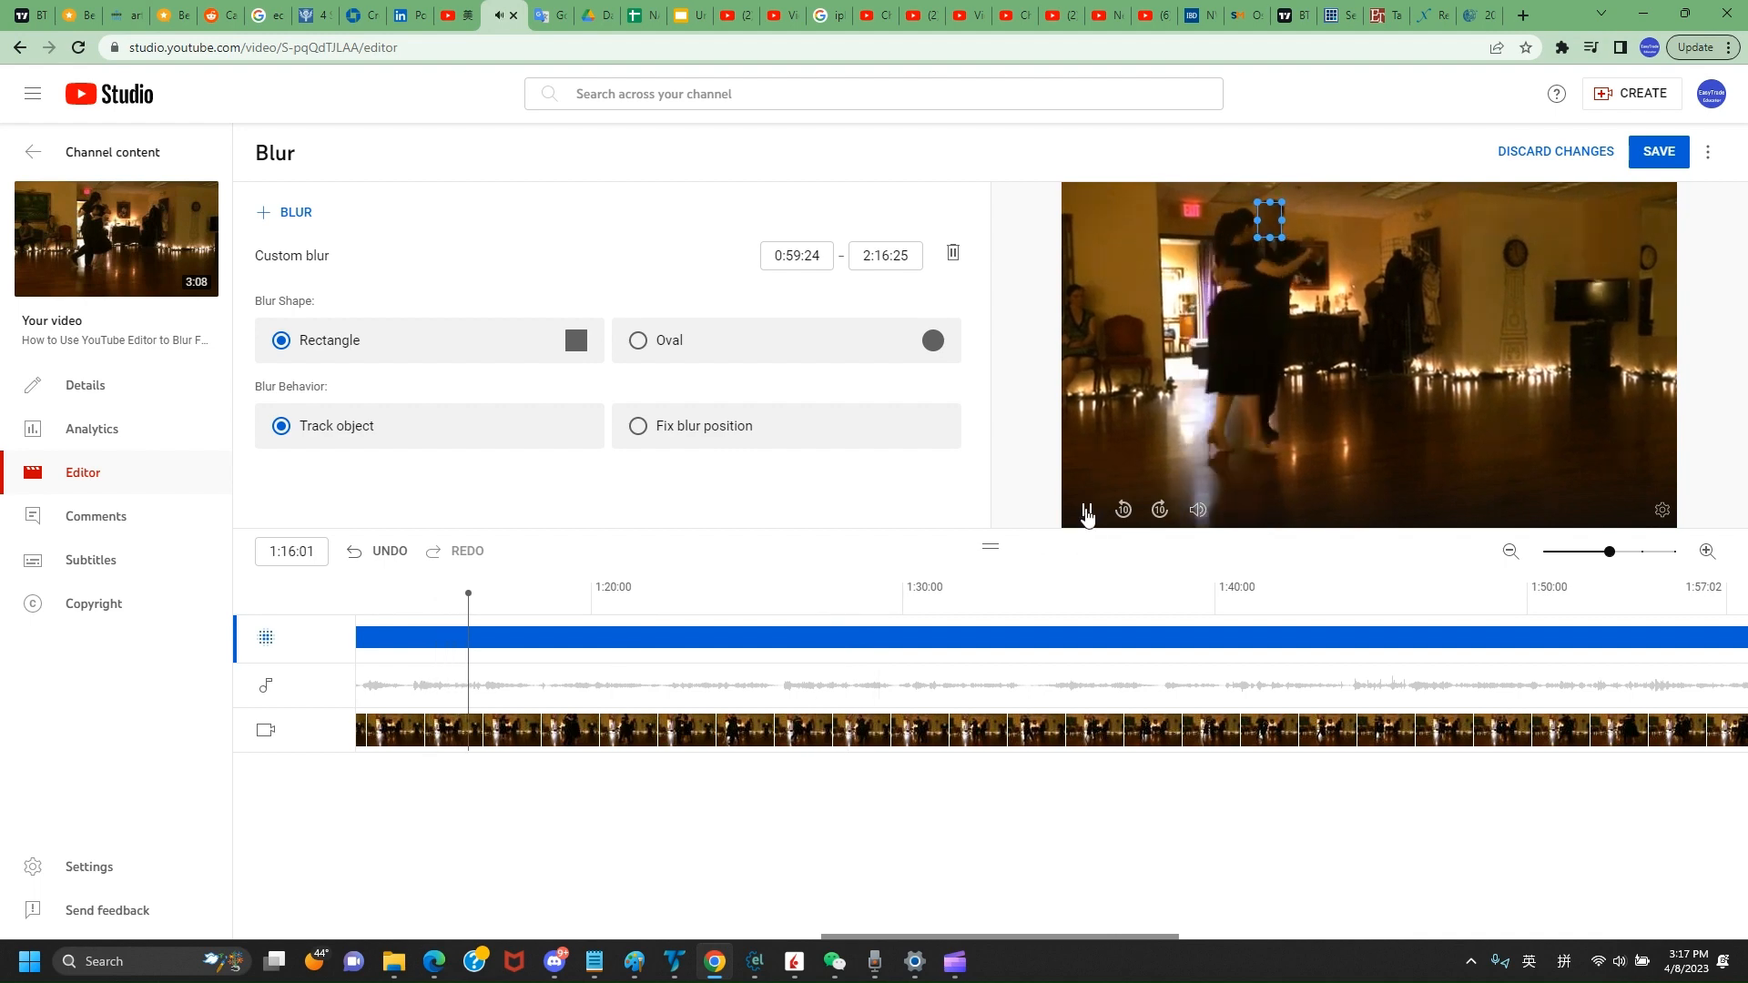
left_click(1086, 513)
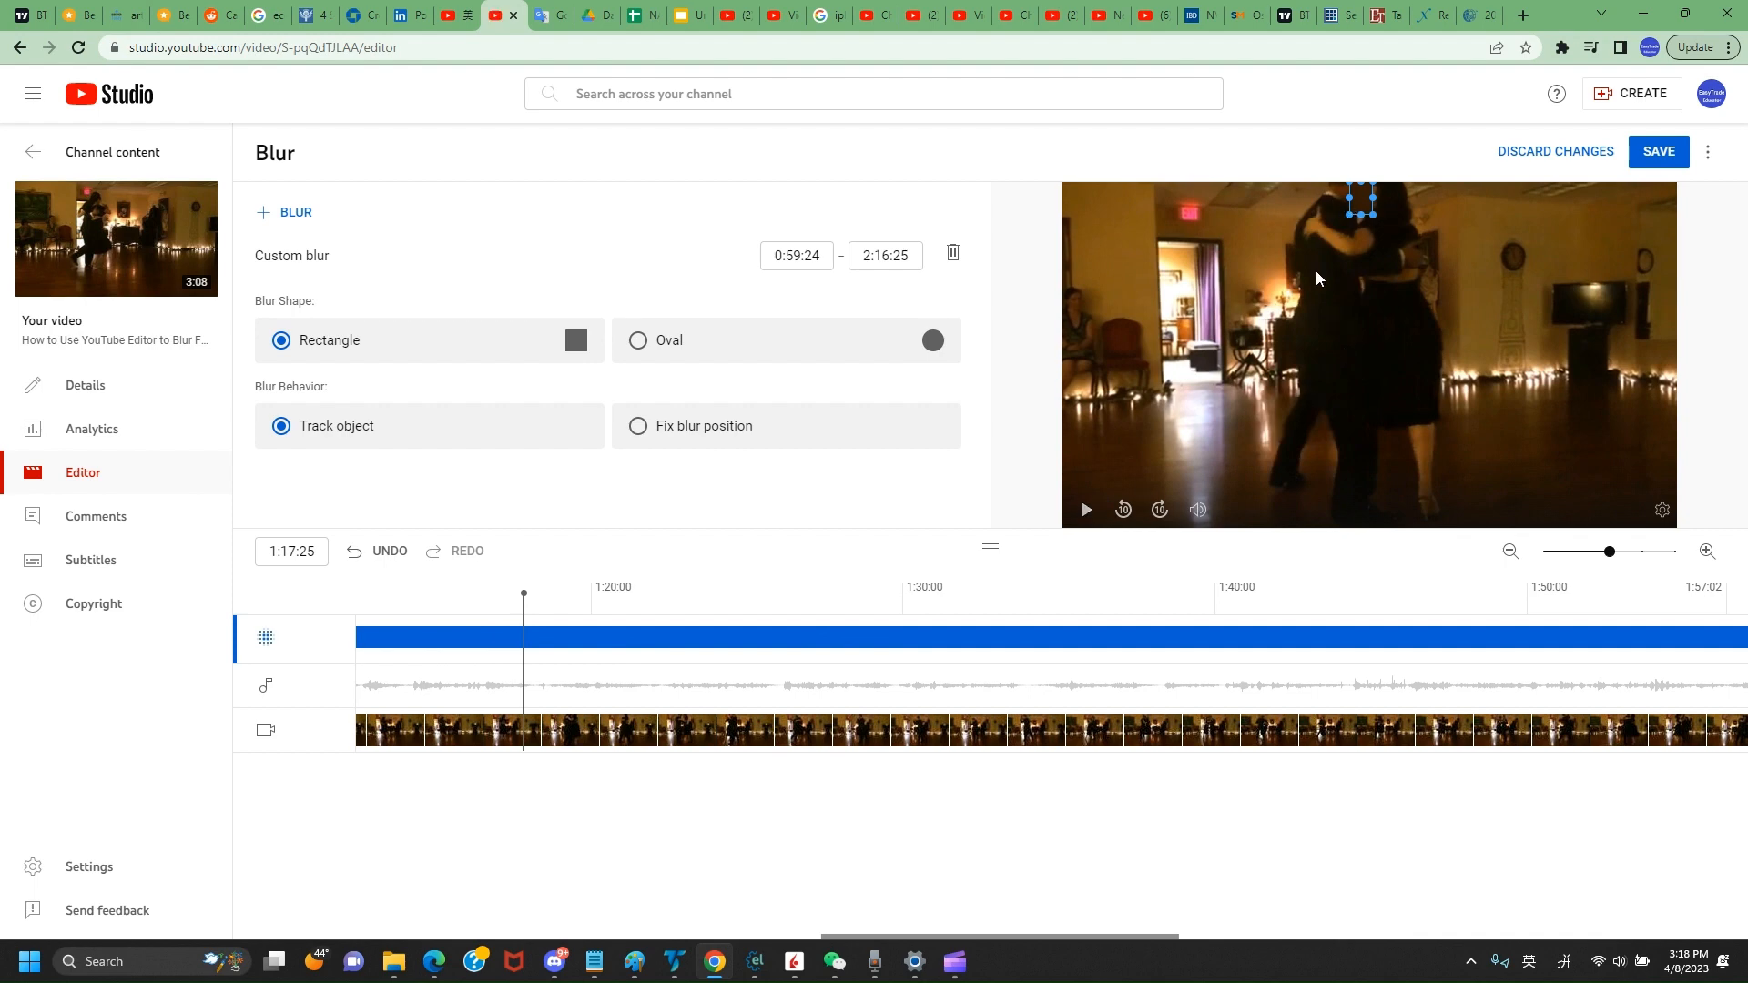
mouse_move(1349, 199)
left_mouse_down()
mouse_move(1334, 199)
mouse_move(1357, 202)
left_mouse_up()
left_click(1346, 211)
left_click_drag(1341, 203, 1340, 215)
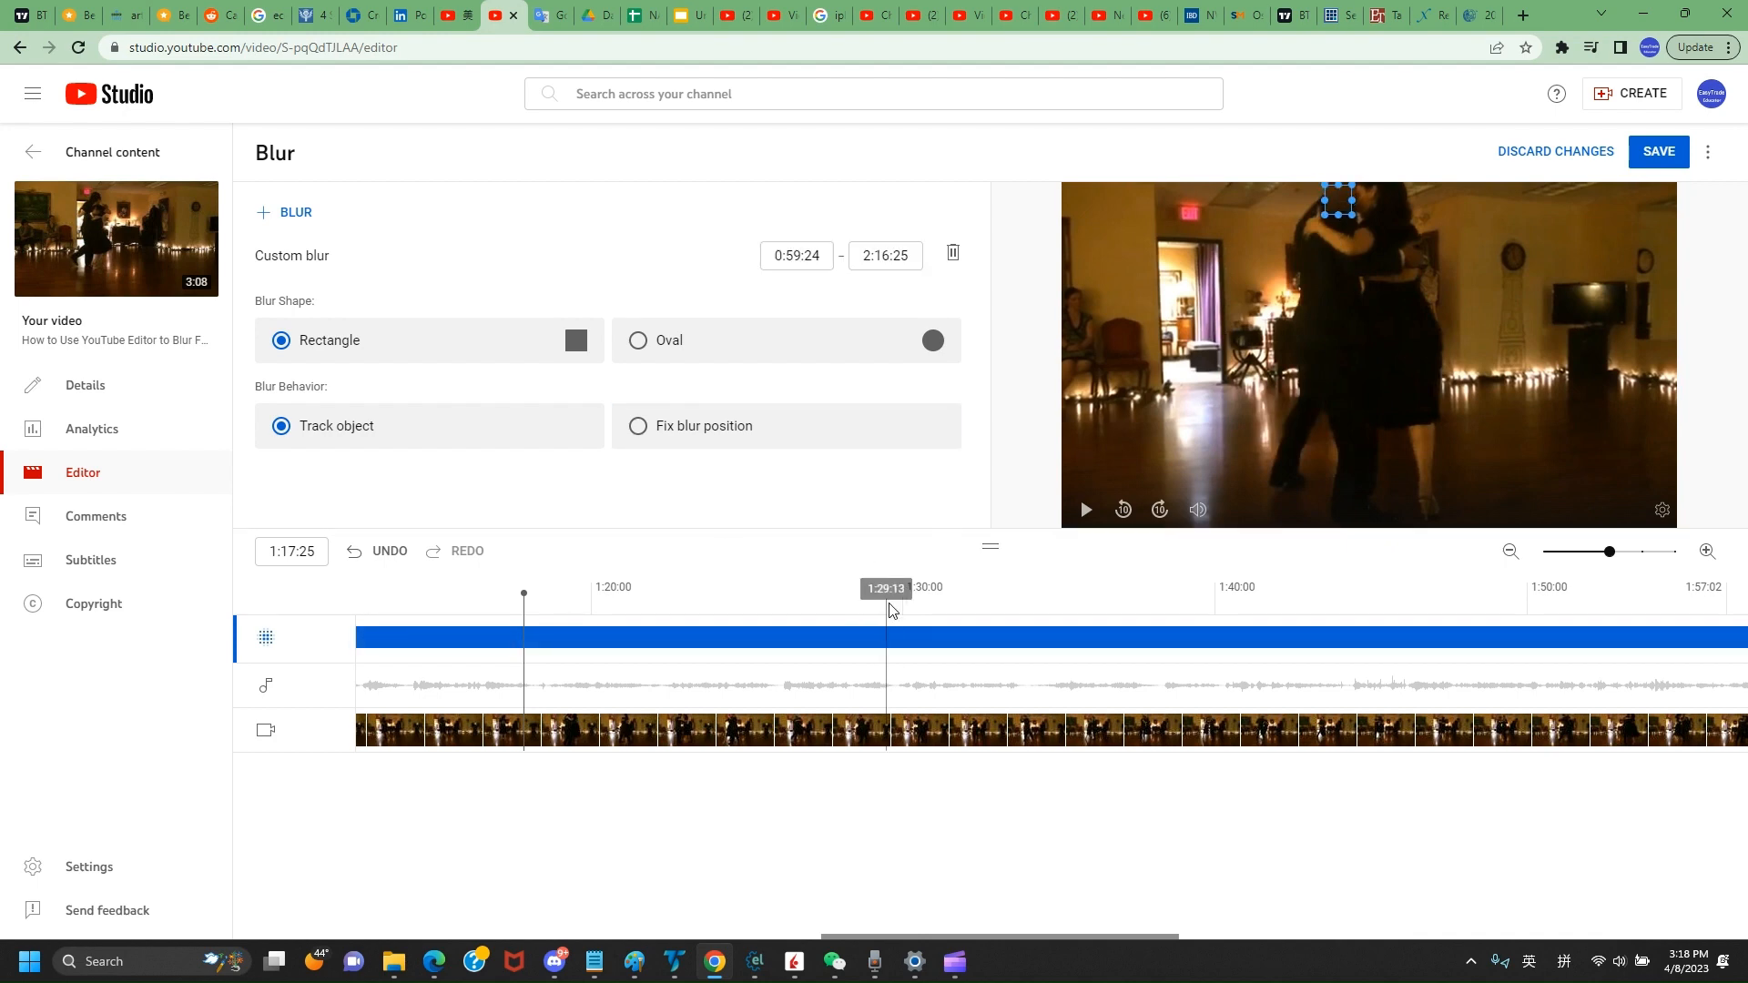
Play the video on to 1:19:07 and enlarge the blur box around the male dancer's head
left_click(1083, 506)
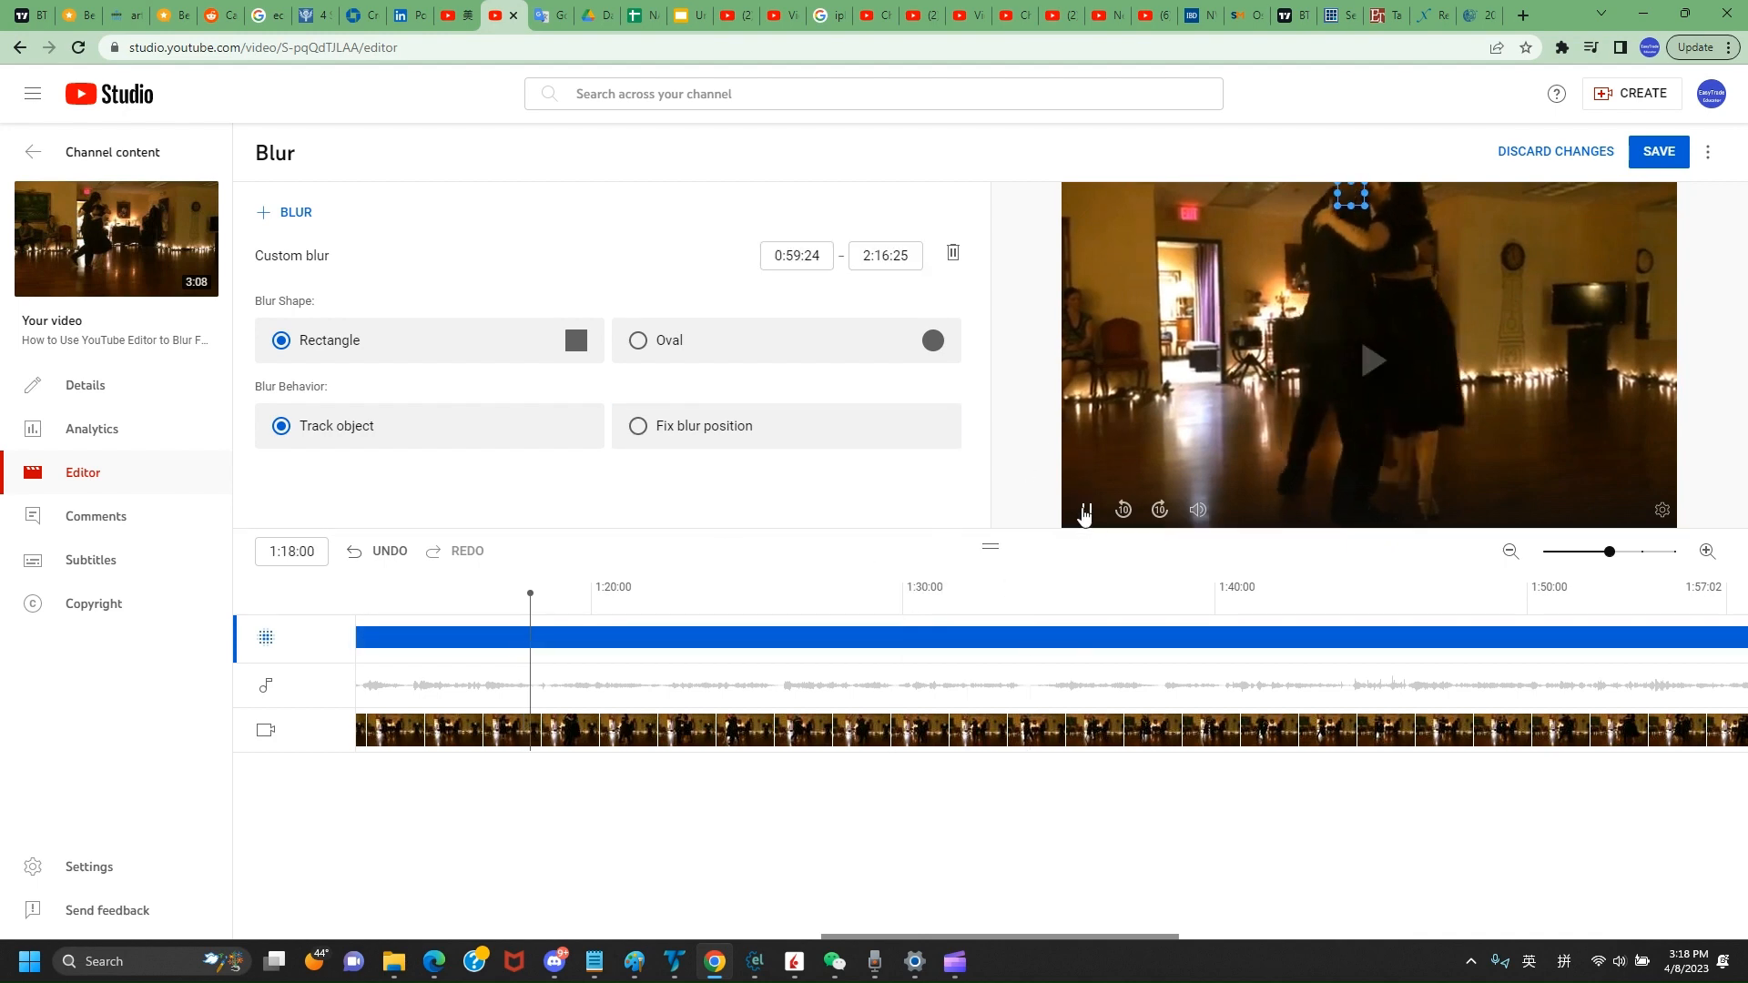
left_click(1083, 510)
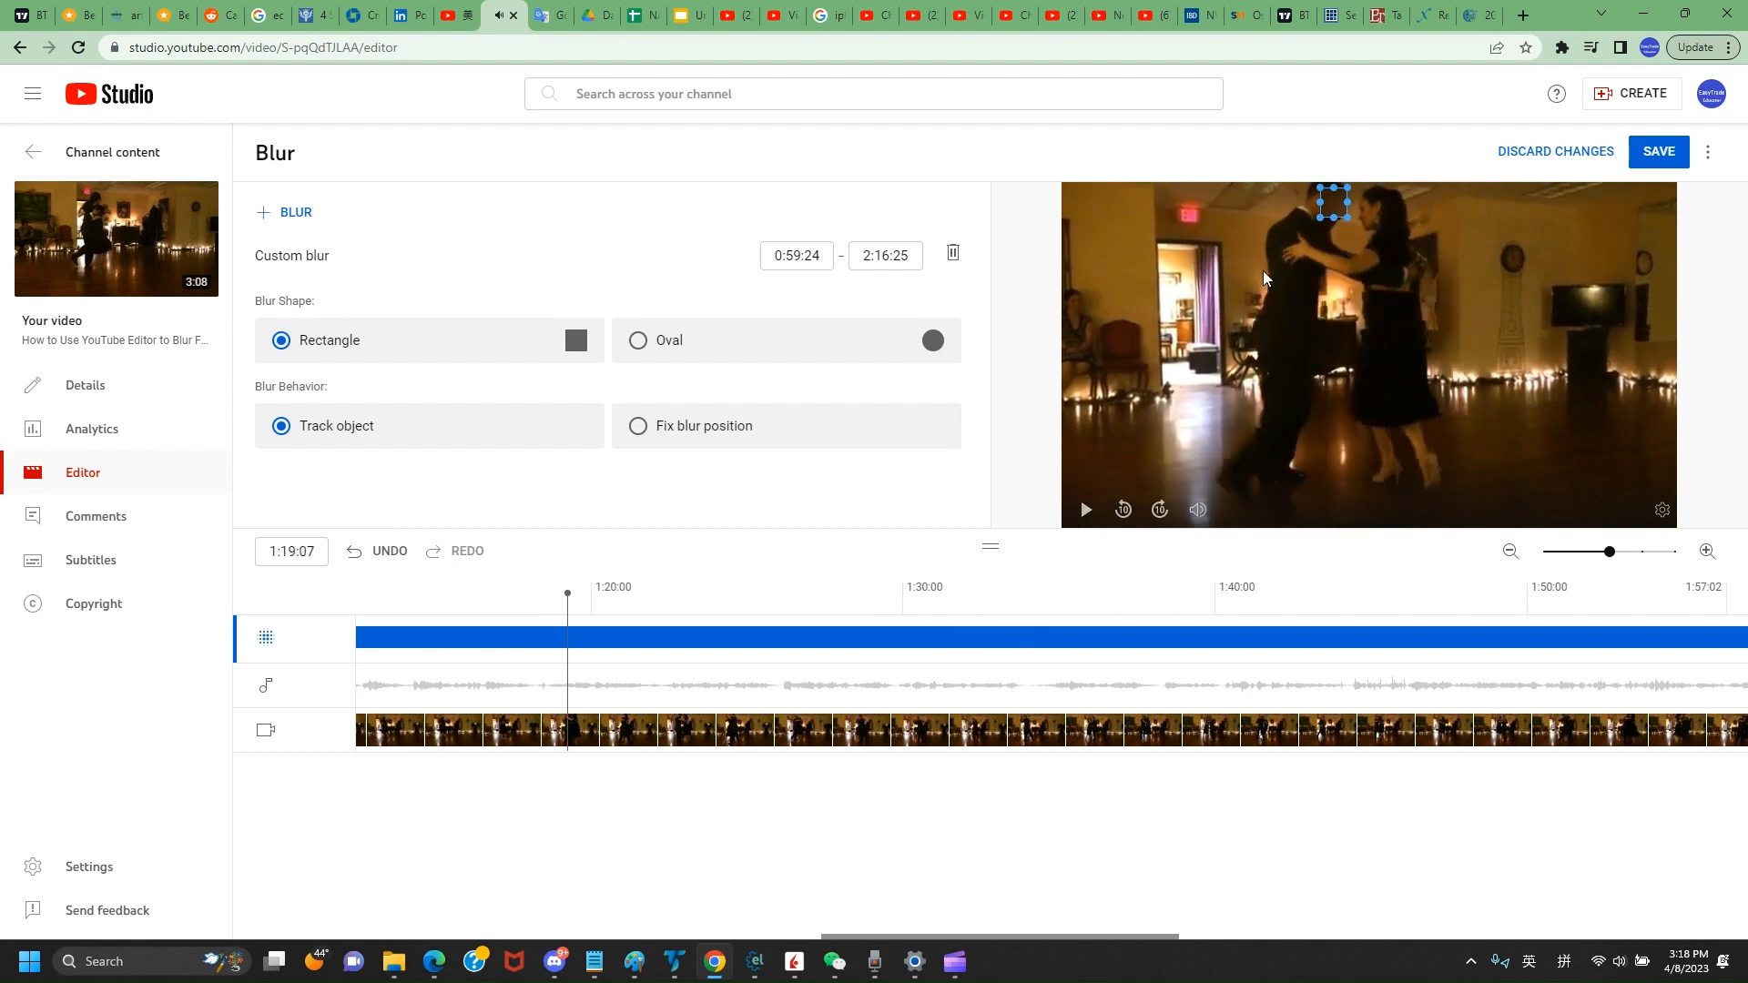
left_click_drag(1334, 204, 1346, 222)
Play the video on to 1:20:18 and shift the blur box sideways and slightly up onto the male dancer's face
left_click(1087, 511)
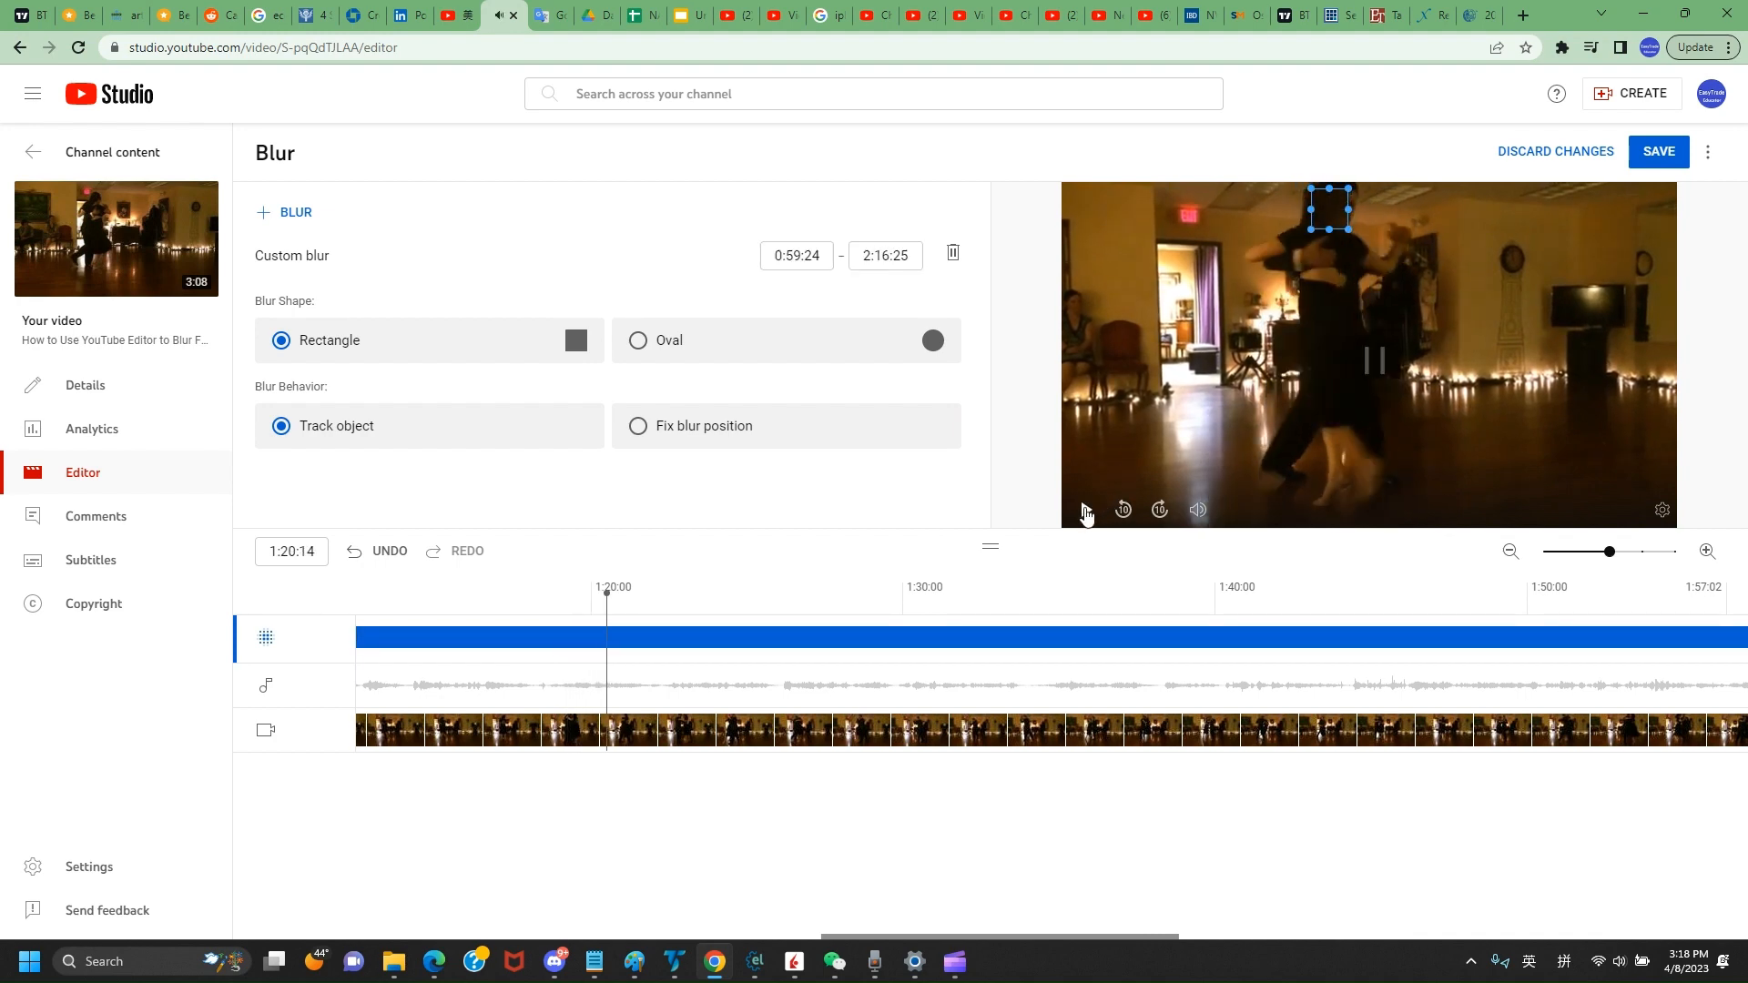
left_click(1089, 512)
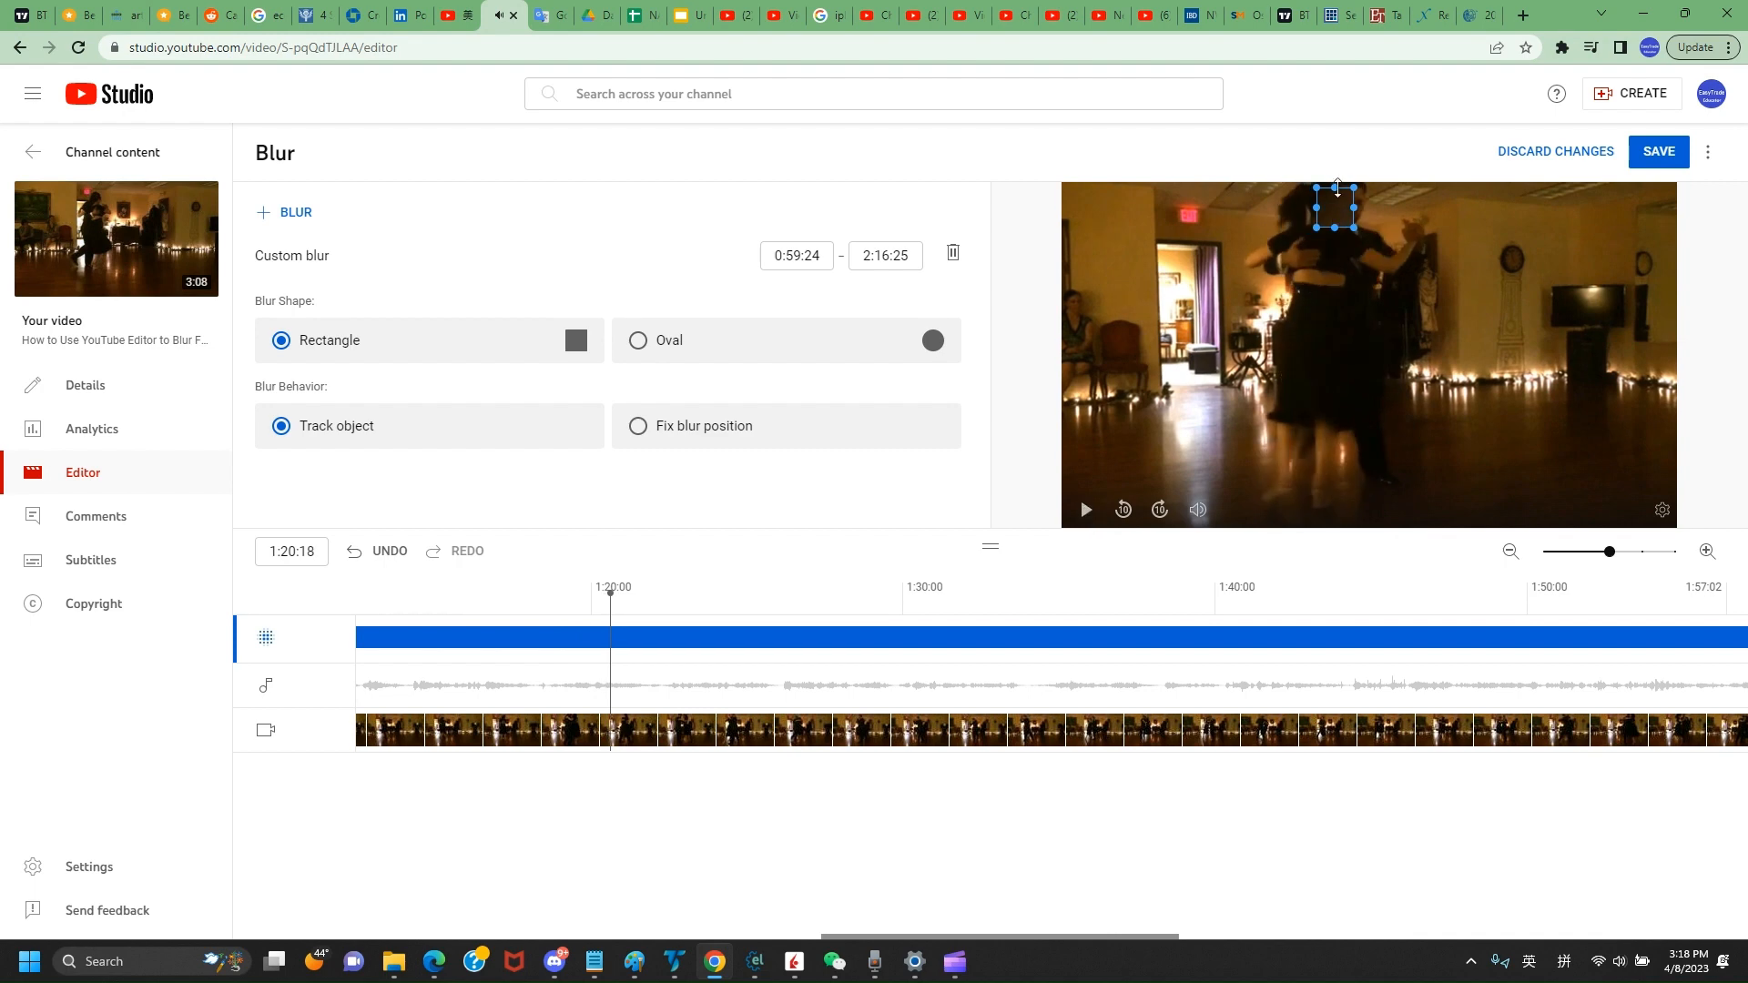
left_click_drag(1337, 204, 1356, 198)
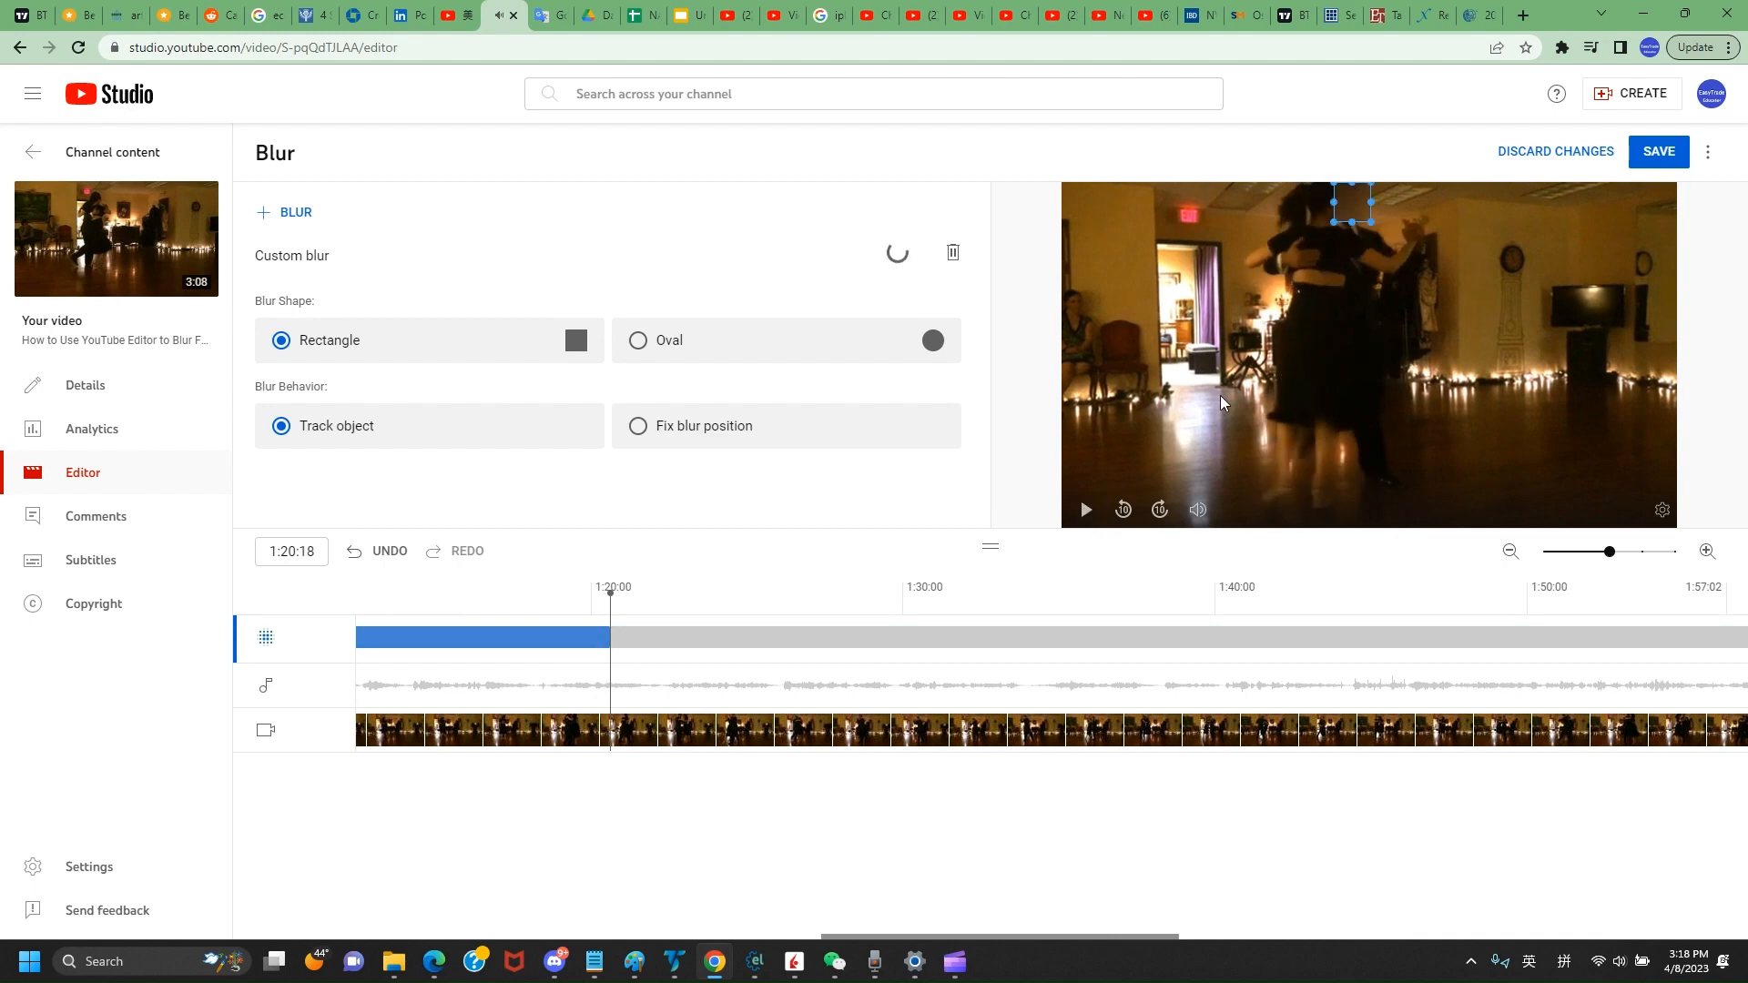
Play the video on to about 1:22:13 and move the drifted blur box back over the male dancer's head
left_click(1088, 512)
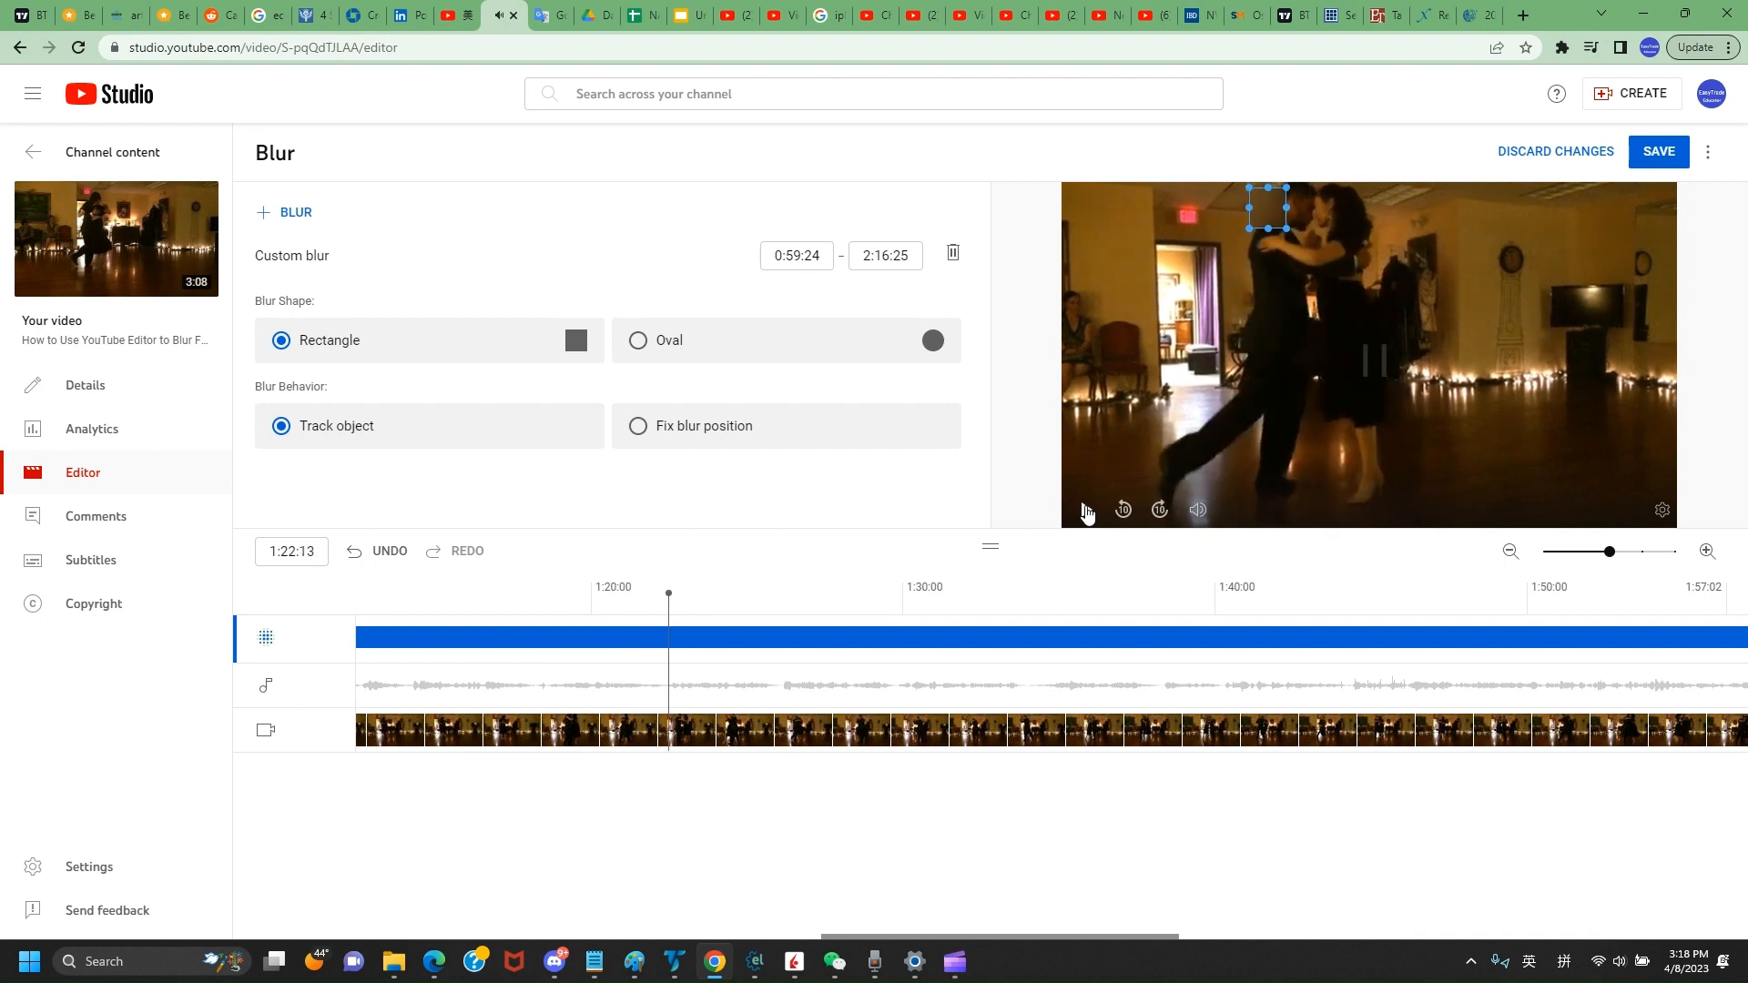
left_click(1086, 510)
left_click_drag(1259, 209, 1283, 203)
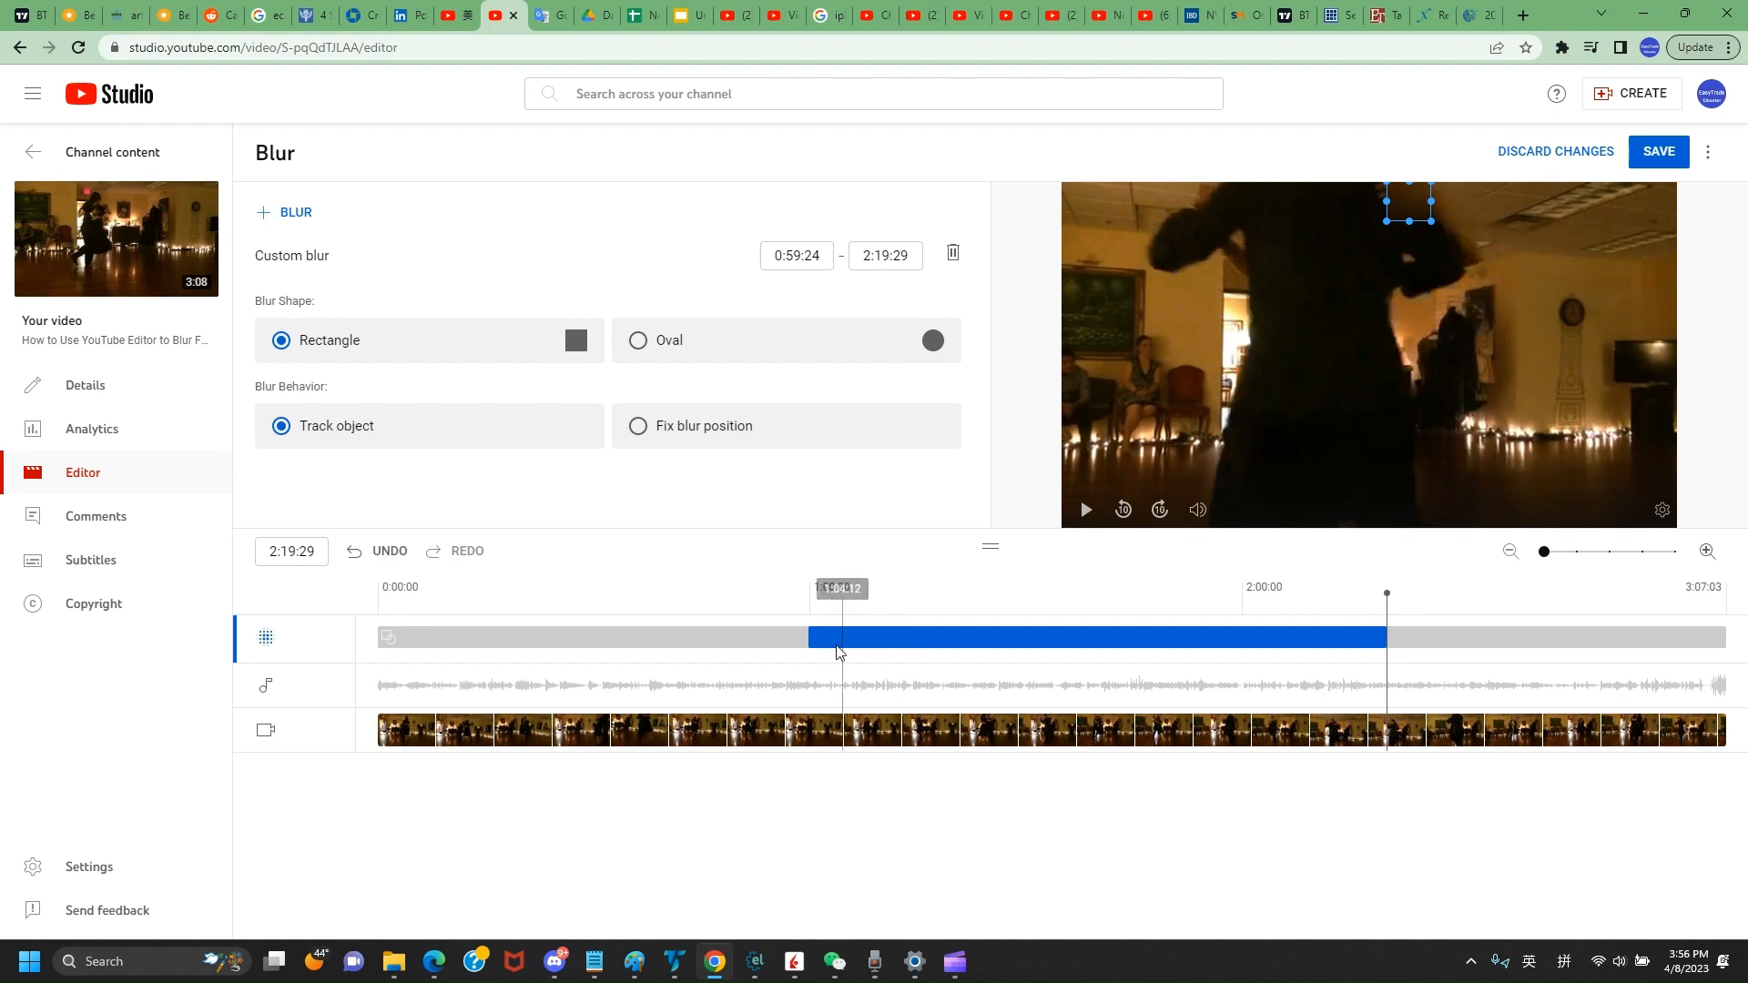
Return to the blur's start at 0:59:24 and play the video to review the corrected tracking
left_click(811, 674)
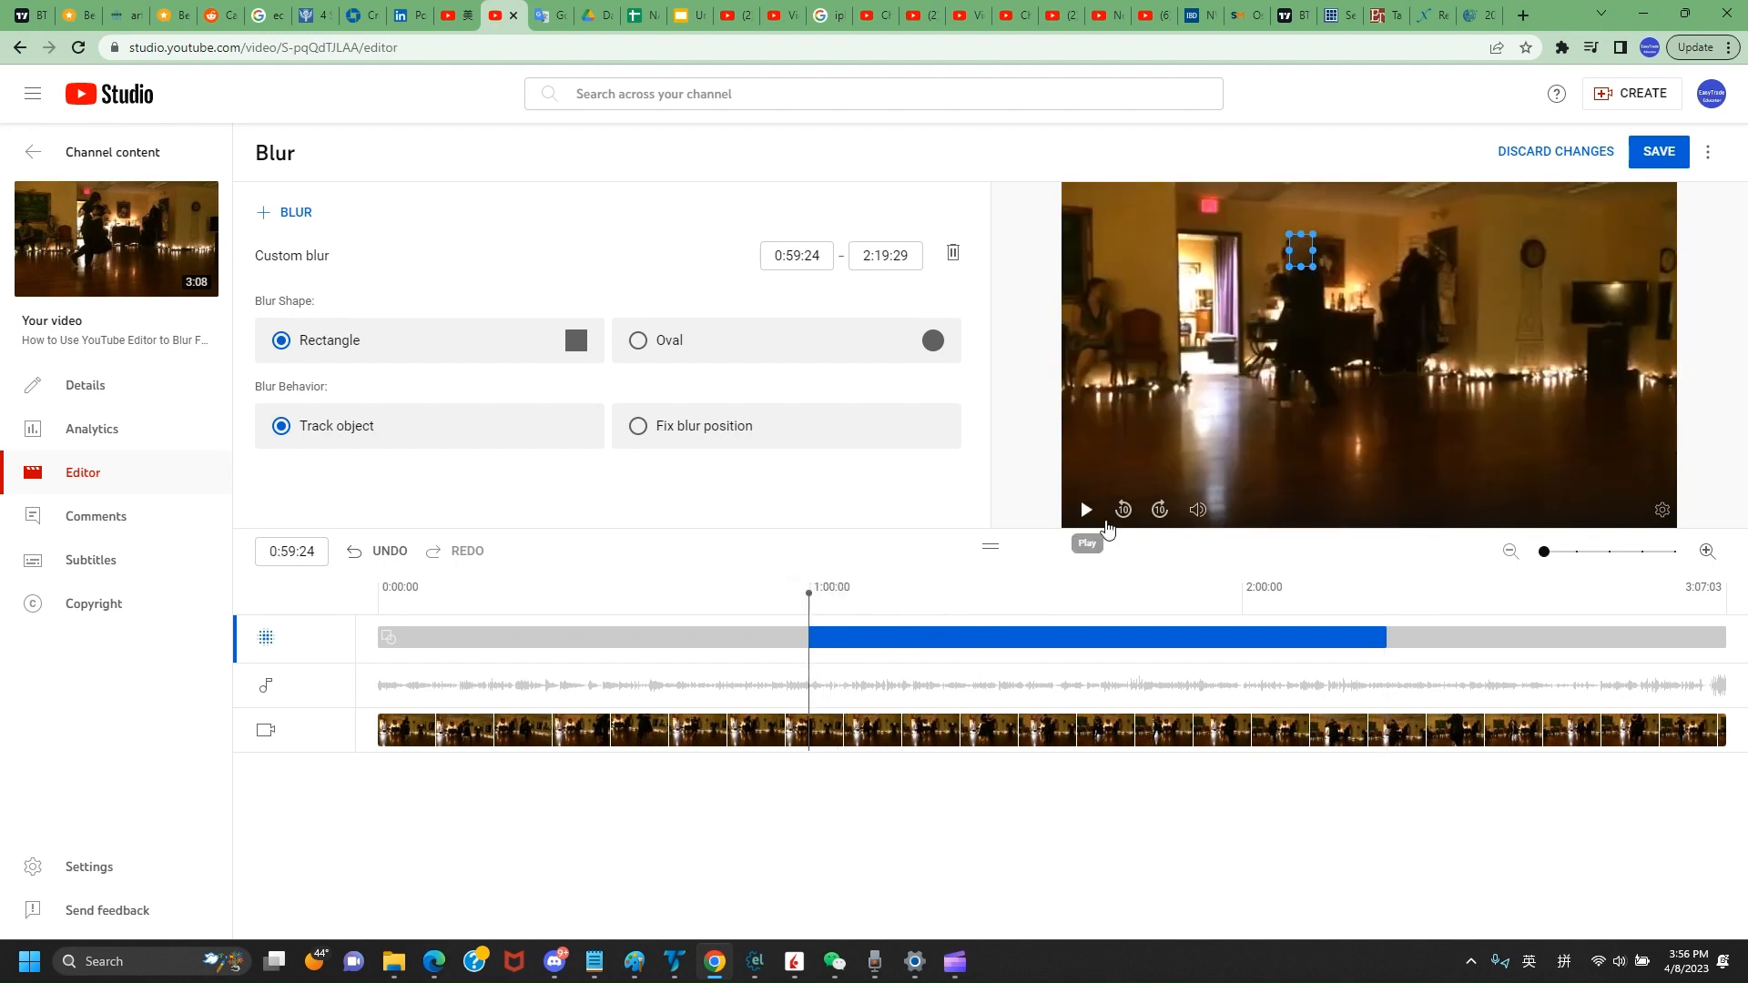
left_click(1087, 518)
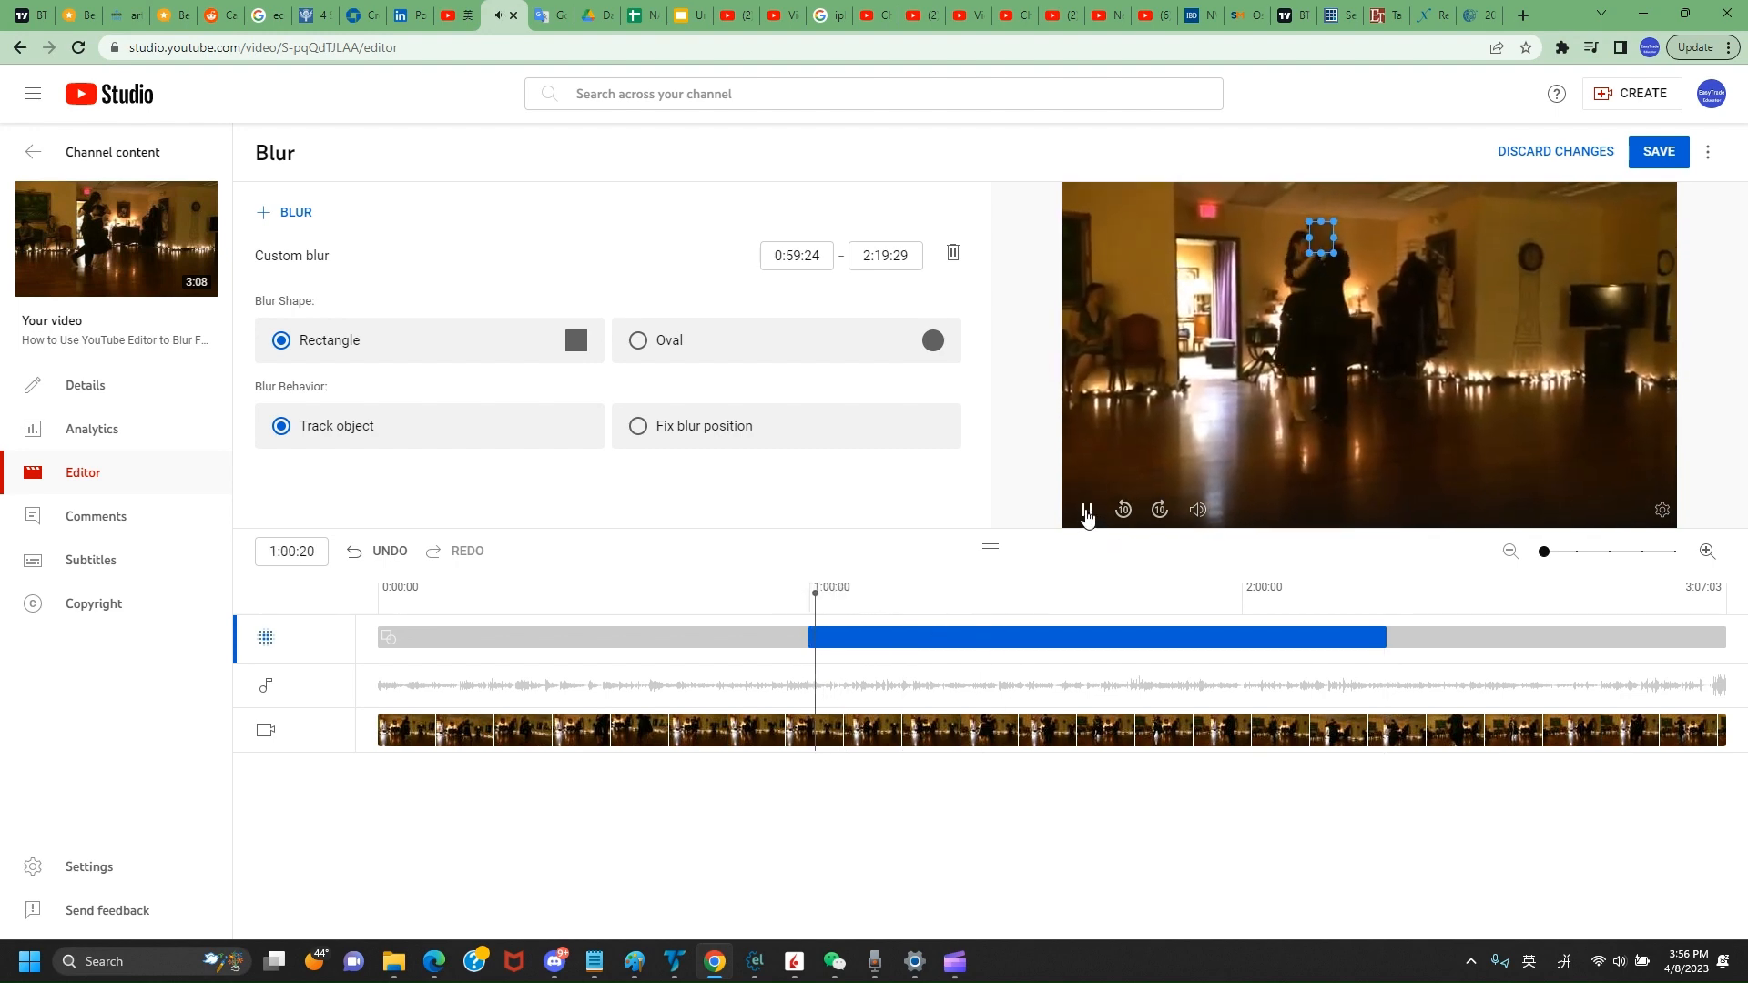